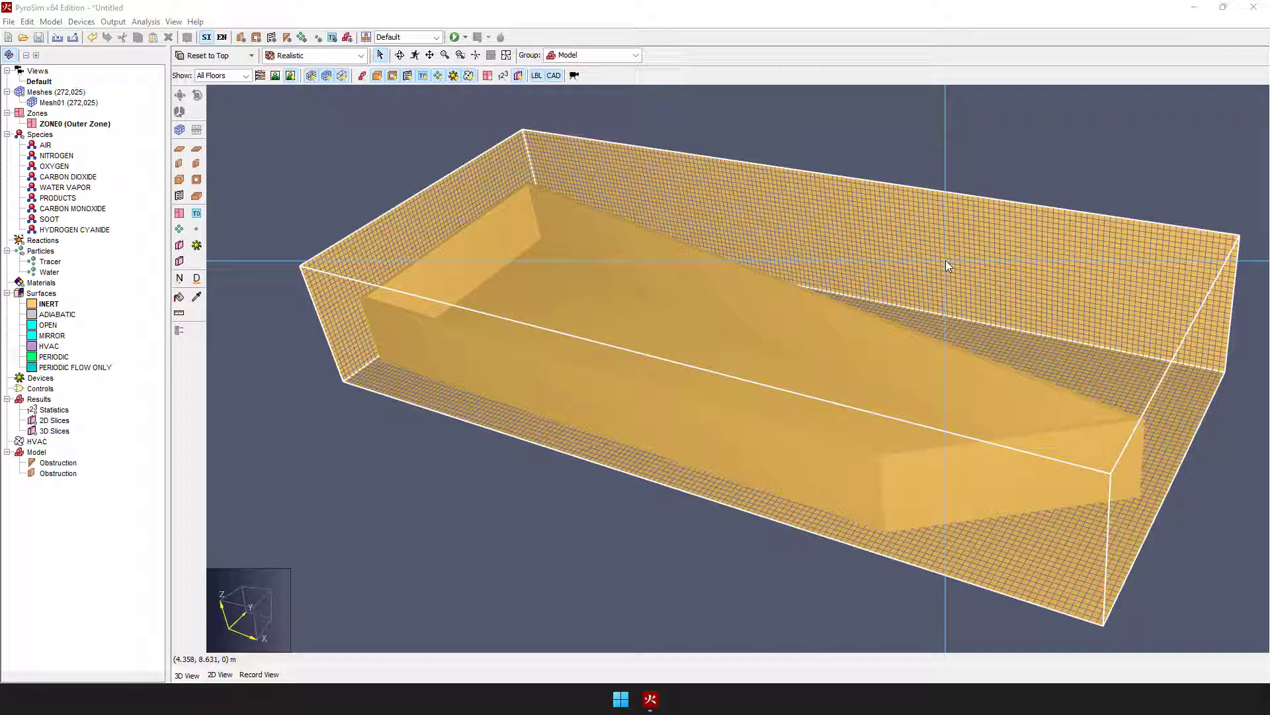
Step: Examine the mesh box around the four-sided room from above and from several oblique angles in the 3D view
right_drag(684, 424, 547, 417)
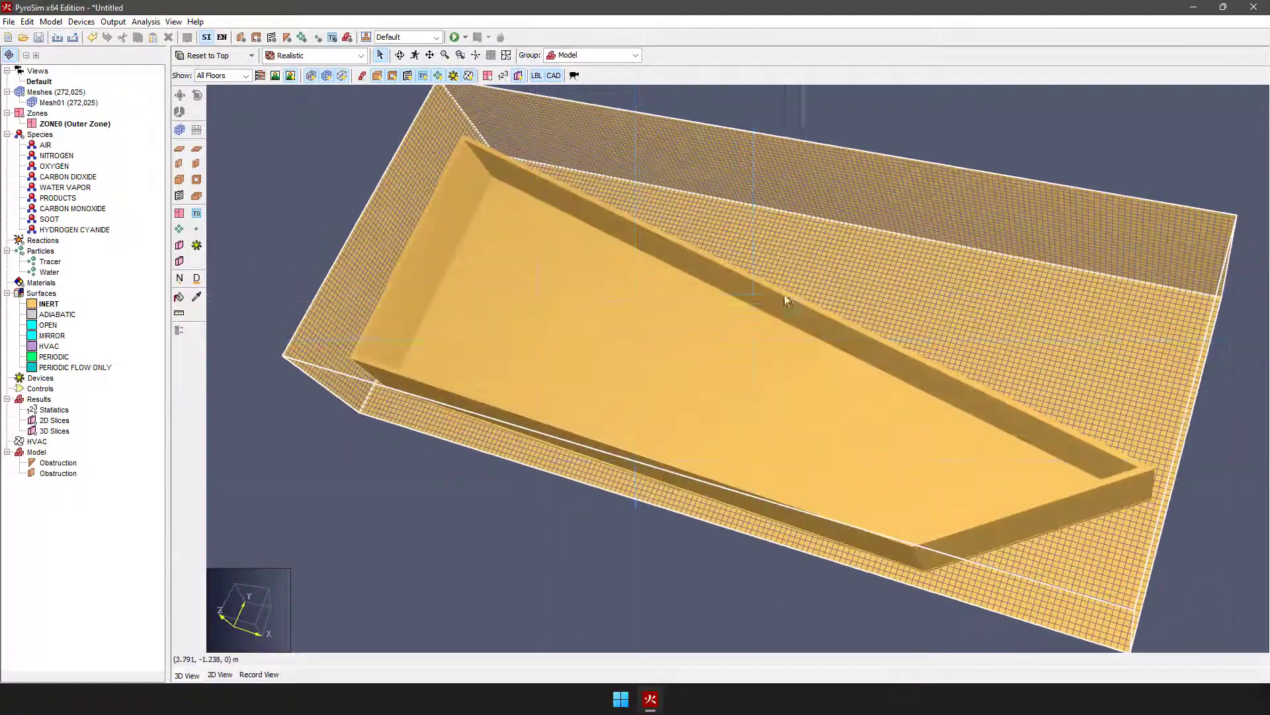
right_drag(573, 261, 604, 250)
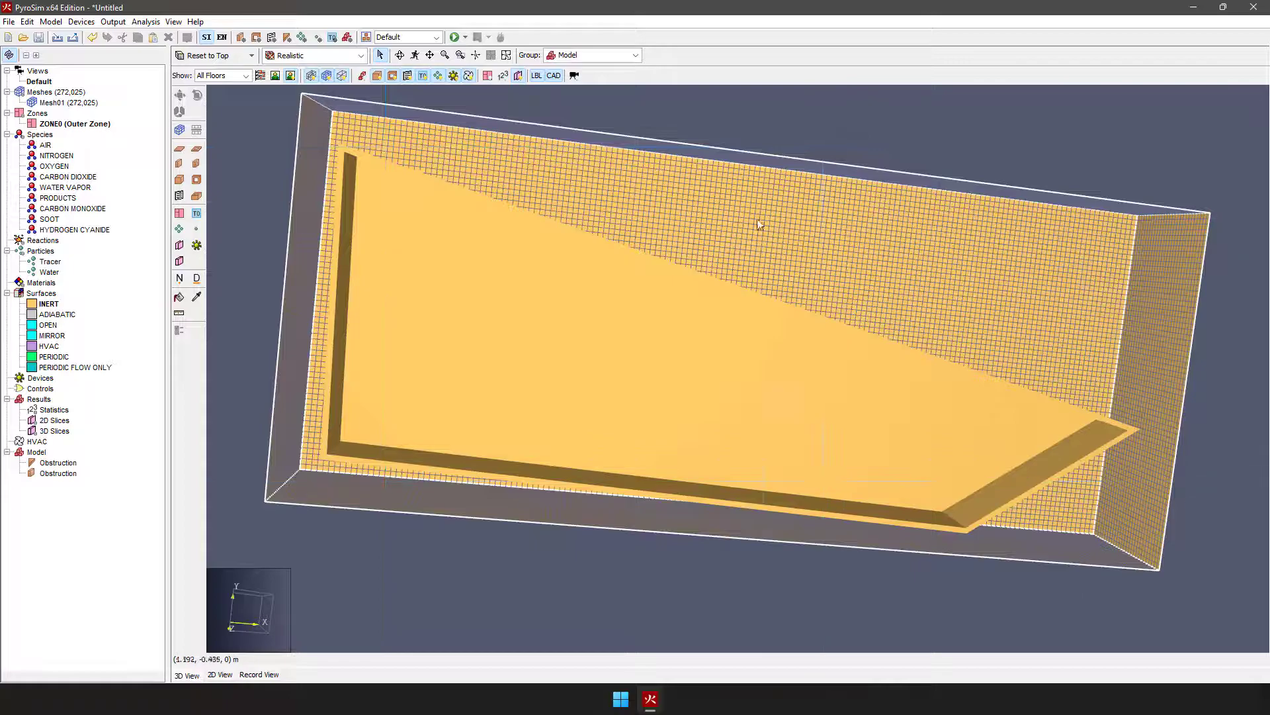
click(477, 57)
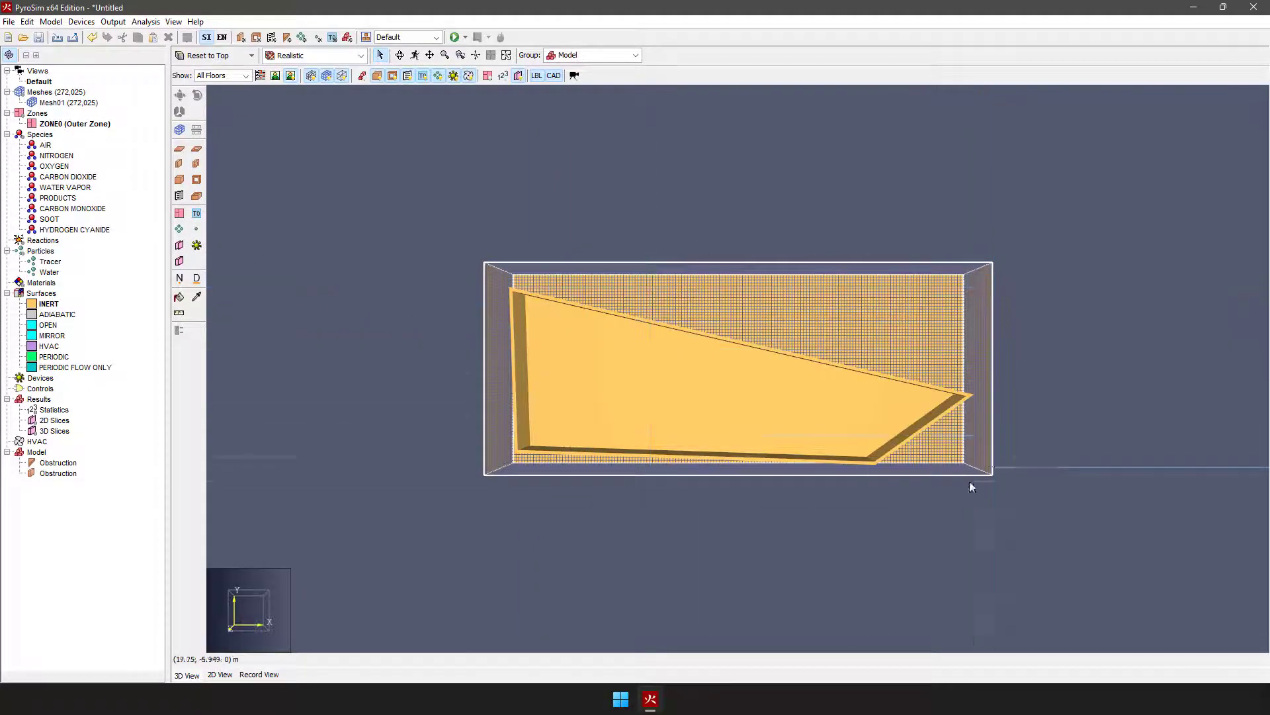
right_drag(498, 267, 559, 422)
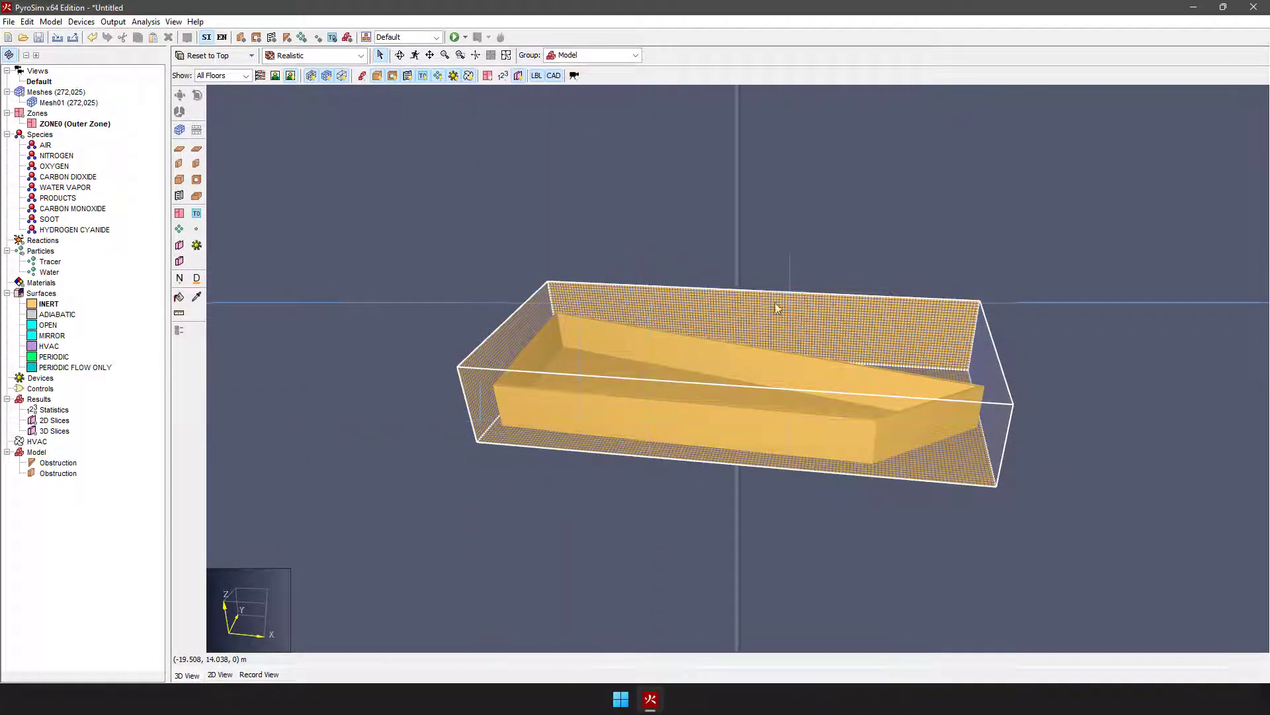
right_drag(590, 437, 343, 270)
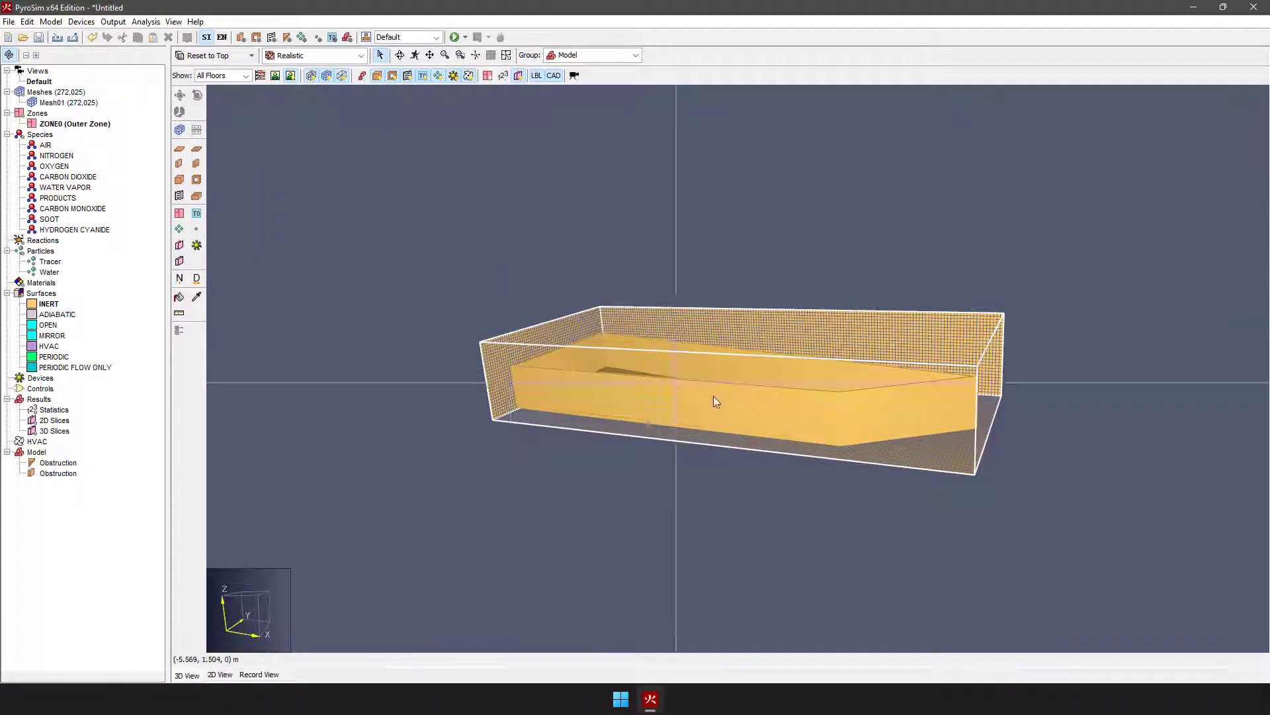
right_drag(808, 419, 632, 458)
right_drag(731, 446, 602, 332)
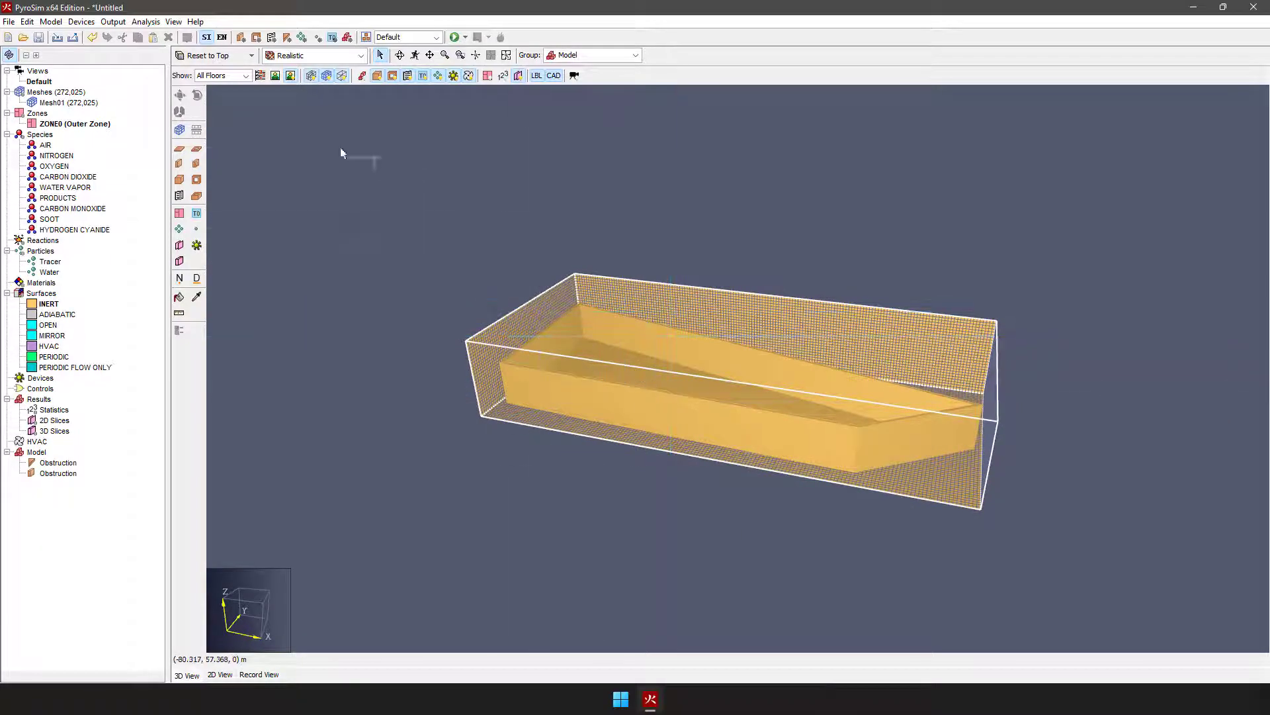
Step: Select Mesh01 and lower its top face to just above the obstruction walls in the 3D view
click(84, 104)
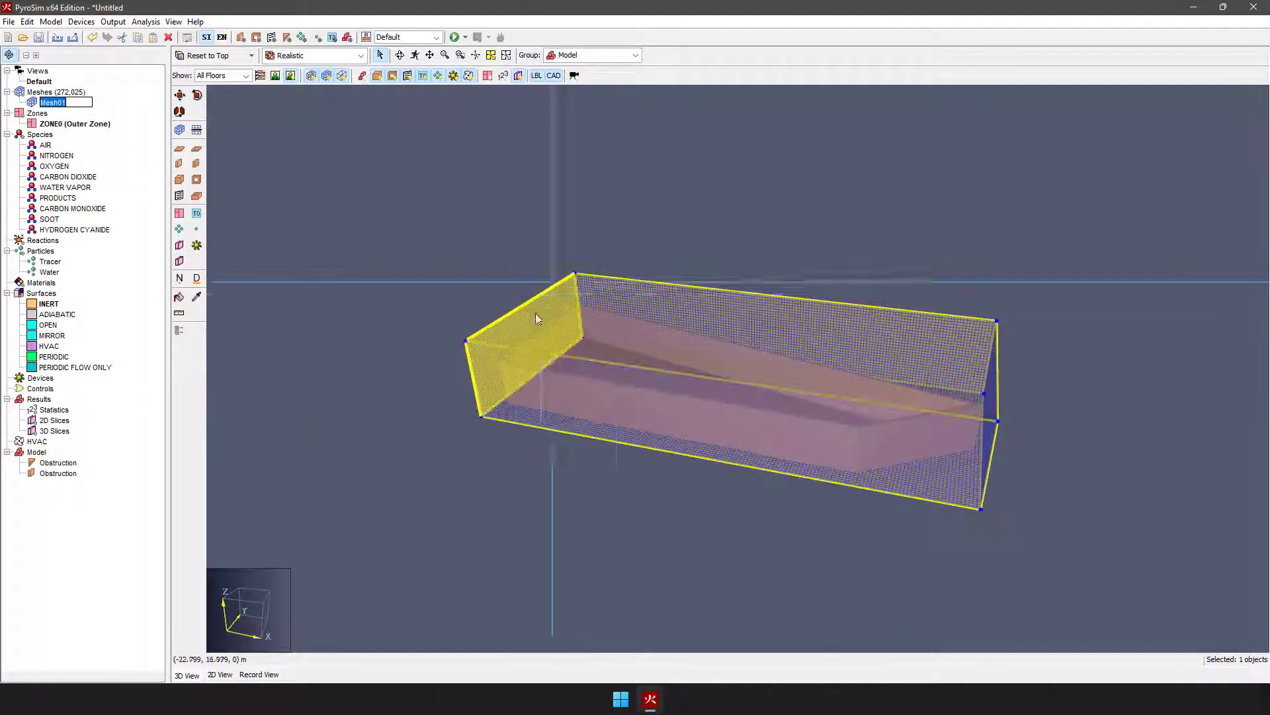
scroll(478, 333, up, 6)
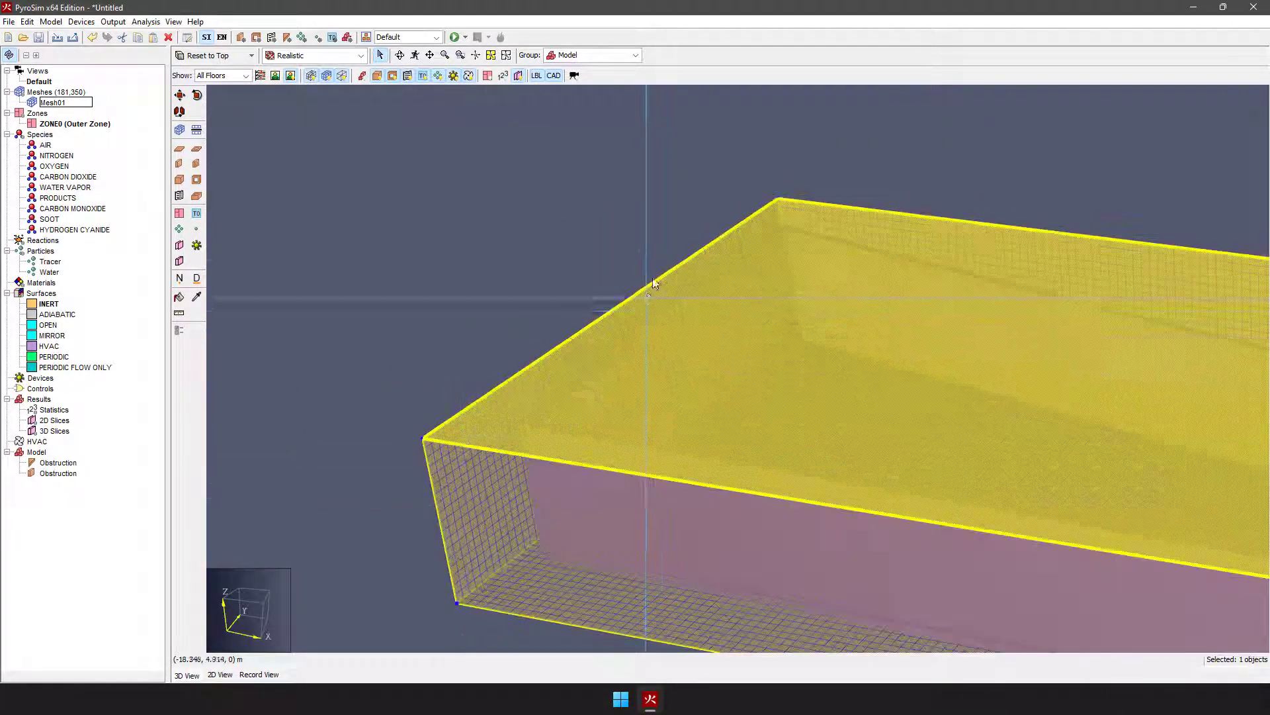
scroll(535, 252, down, 4)
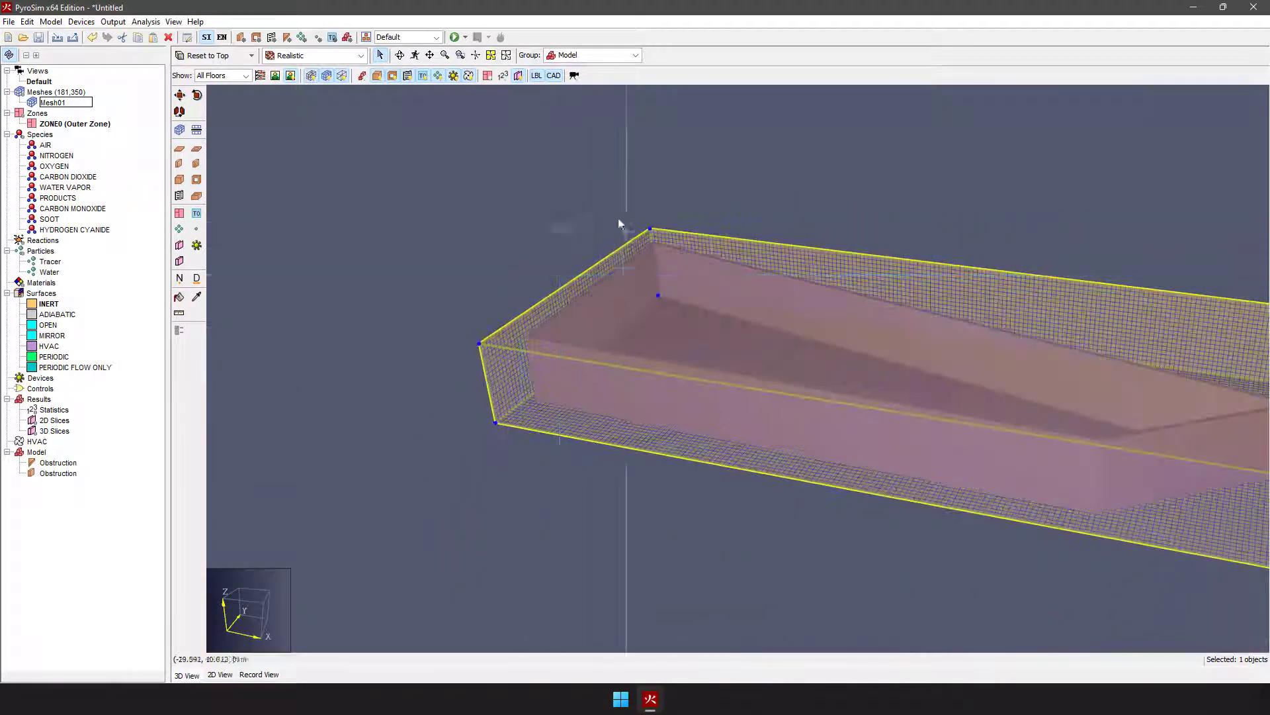
Step: In the 2D top view, move Mesh01's minimum-X edge in to just outside the room's nearest corner
click(219, 674)
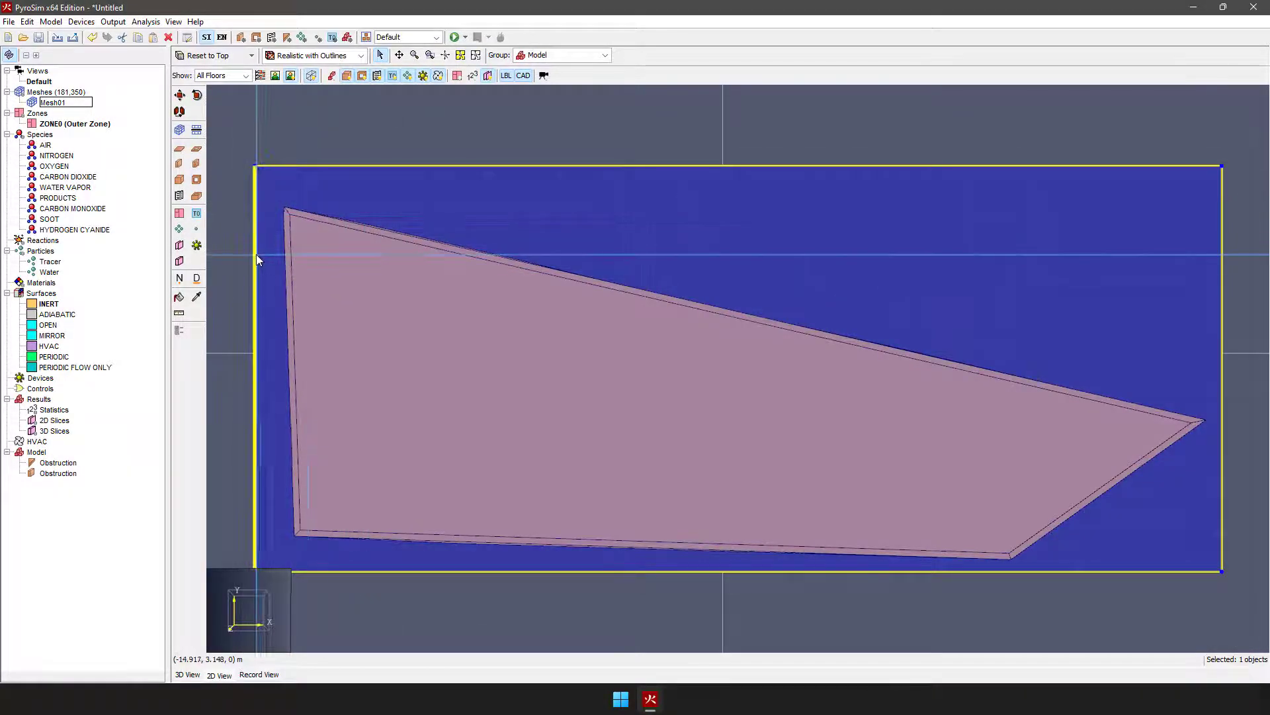
click(34, 105)
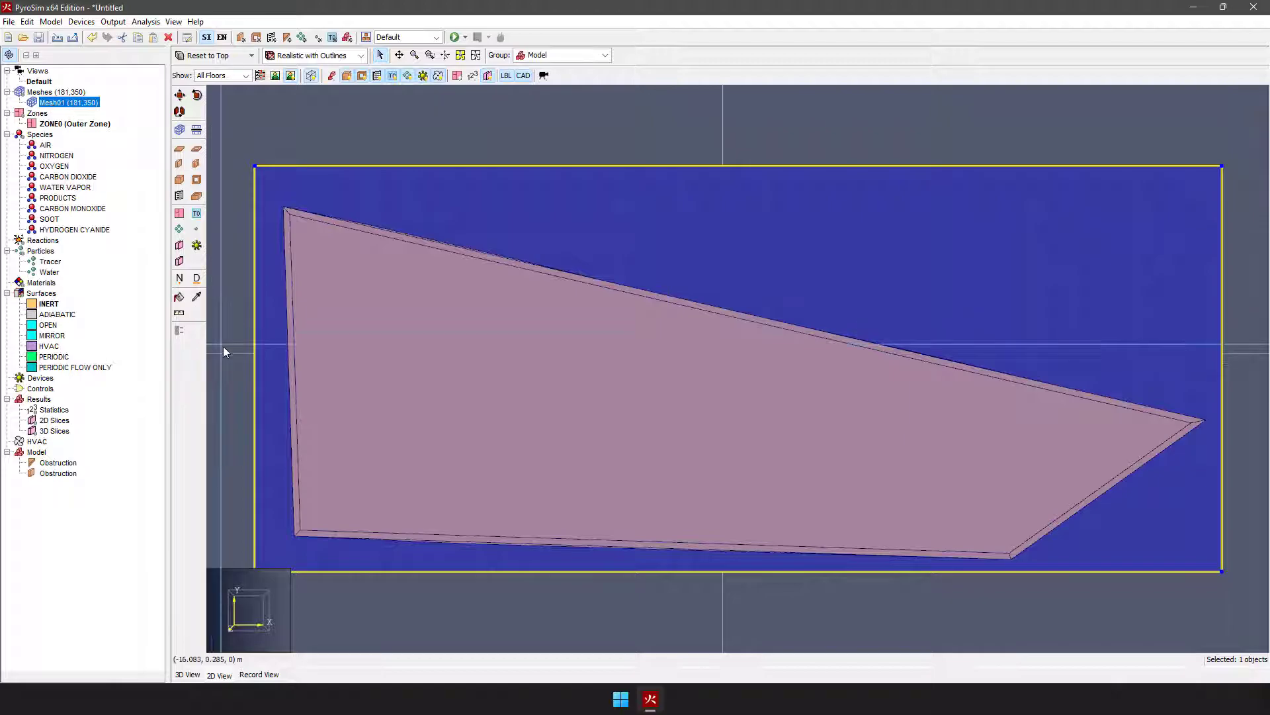
drag(255, 347, 286, 208)
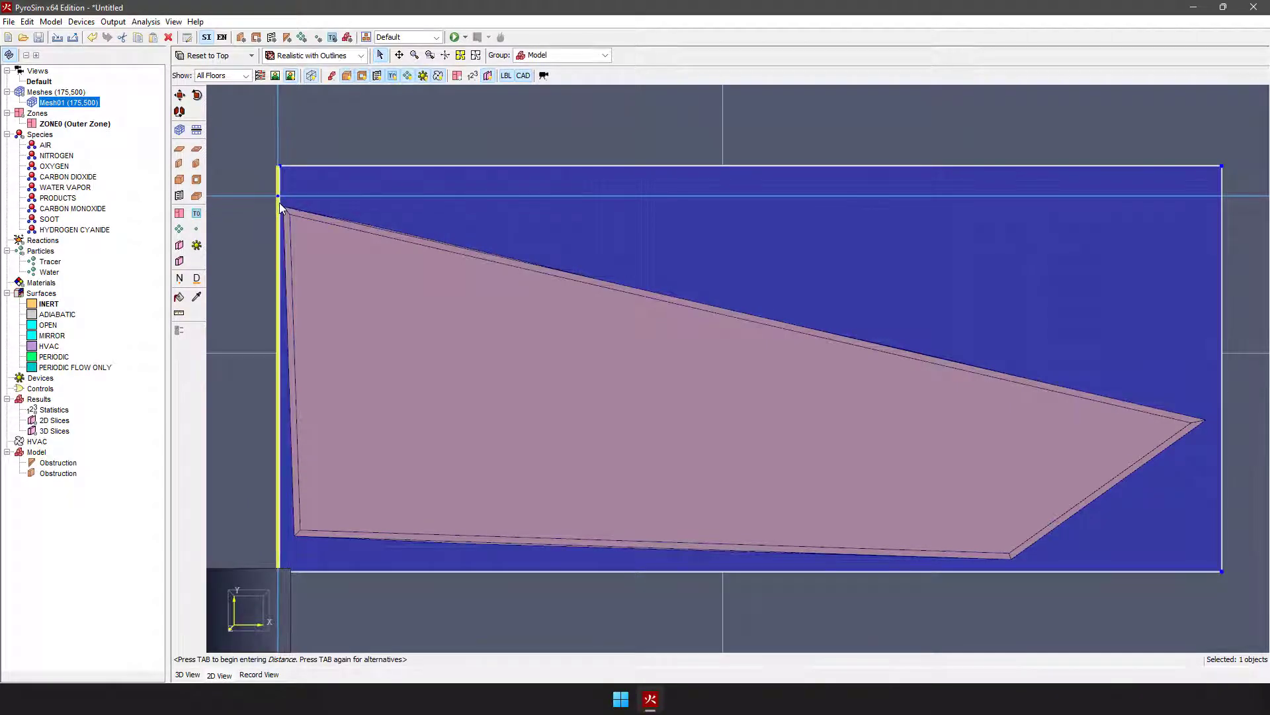
drag(280, 203, 277, 203)
scroll(285, 219, up, 7)
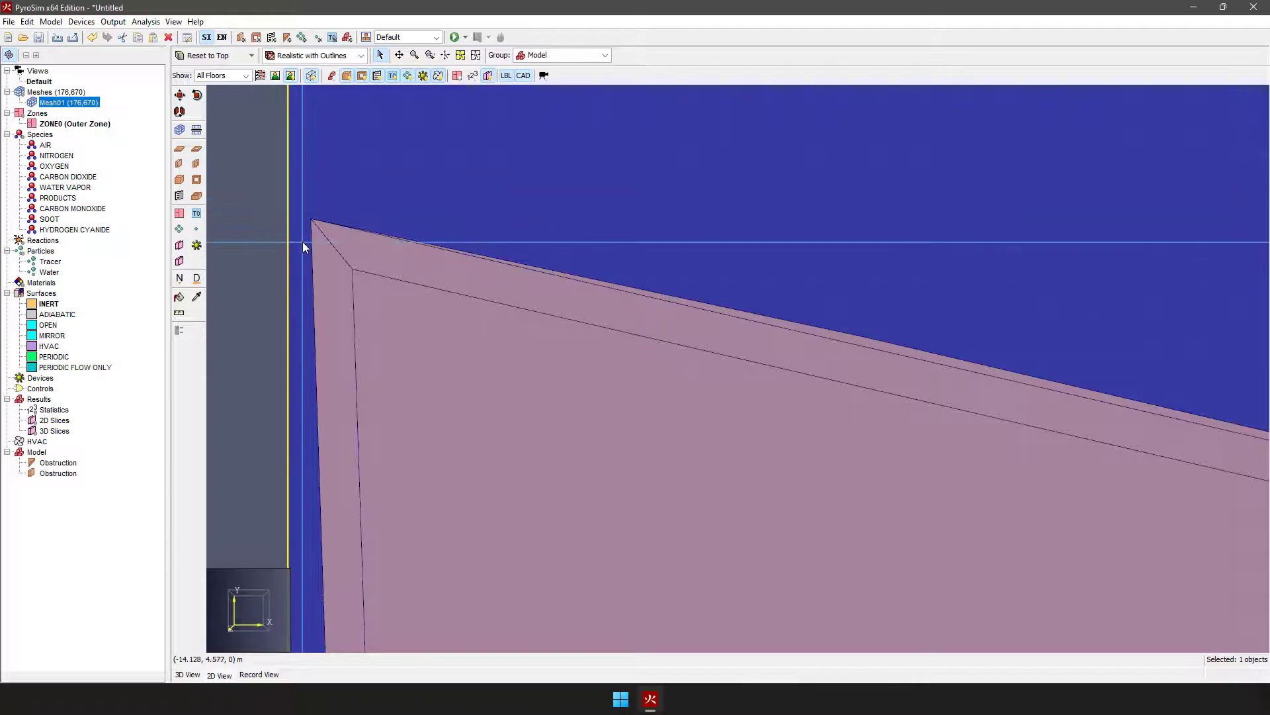
scroll(303, 241, down, 1)
Step: Move Mesh01's maximum-Y edge down to just beyond the room's highest-Y corner
scroll(302, 227, down, 3)
drag(391, 147, 361, 196)
scroll(281, 246, up, 3)
scroll(328, 192, up, 2)
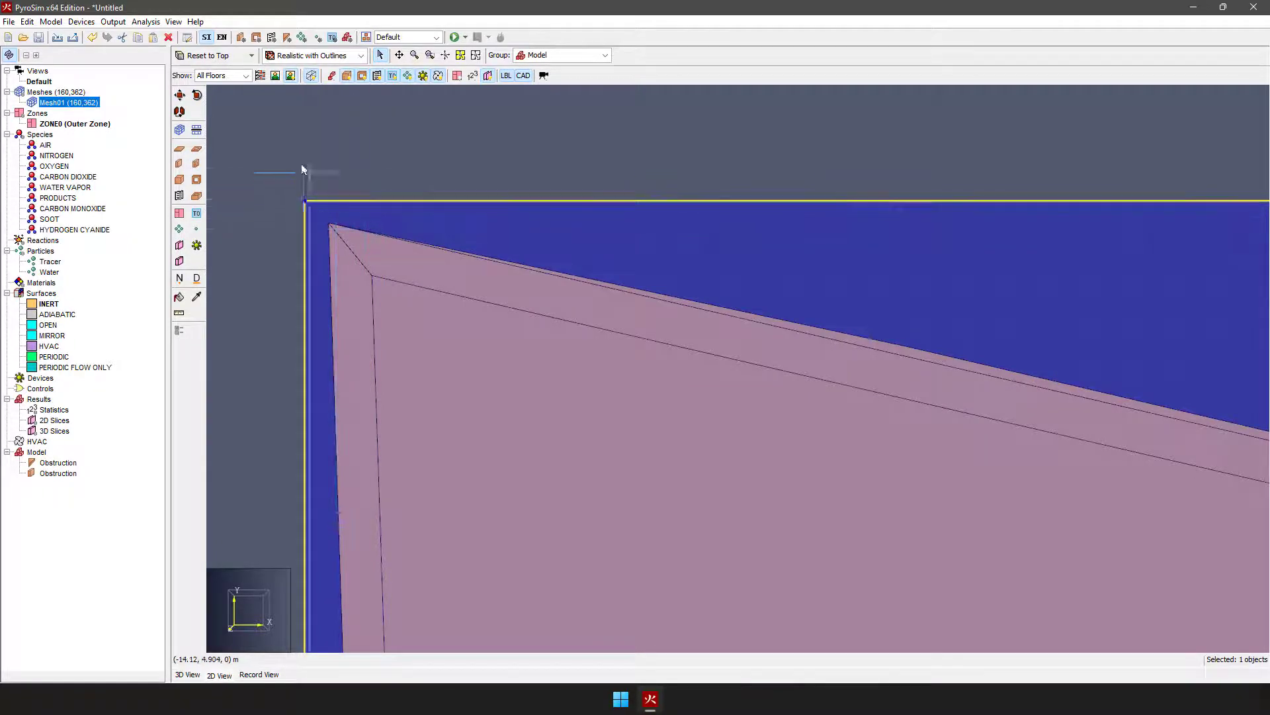
scroll(307, 172, down, 3)
scroll(307, 179, down, 4)
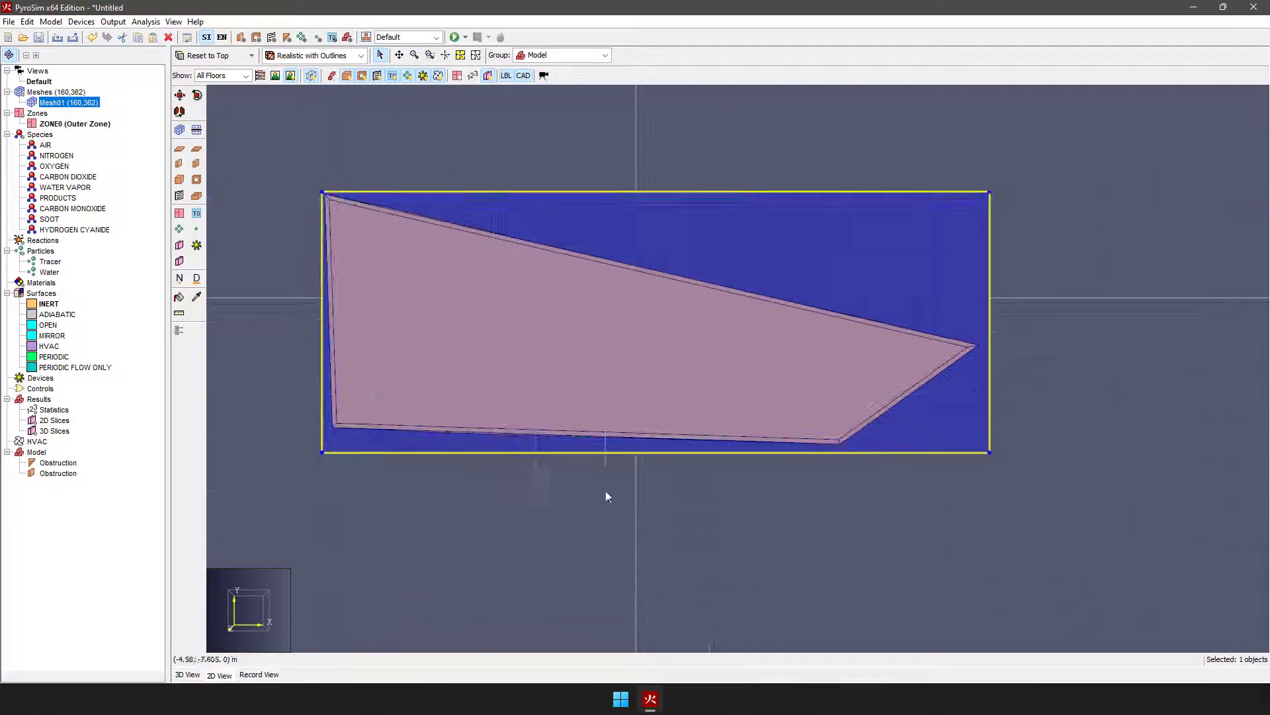
Step: Pull Mesh01's minimum-Y edge and maximum-X edge in to just outside the room's outer corners
scroll(883, 486, up, 6)
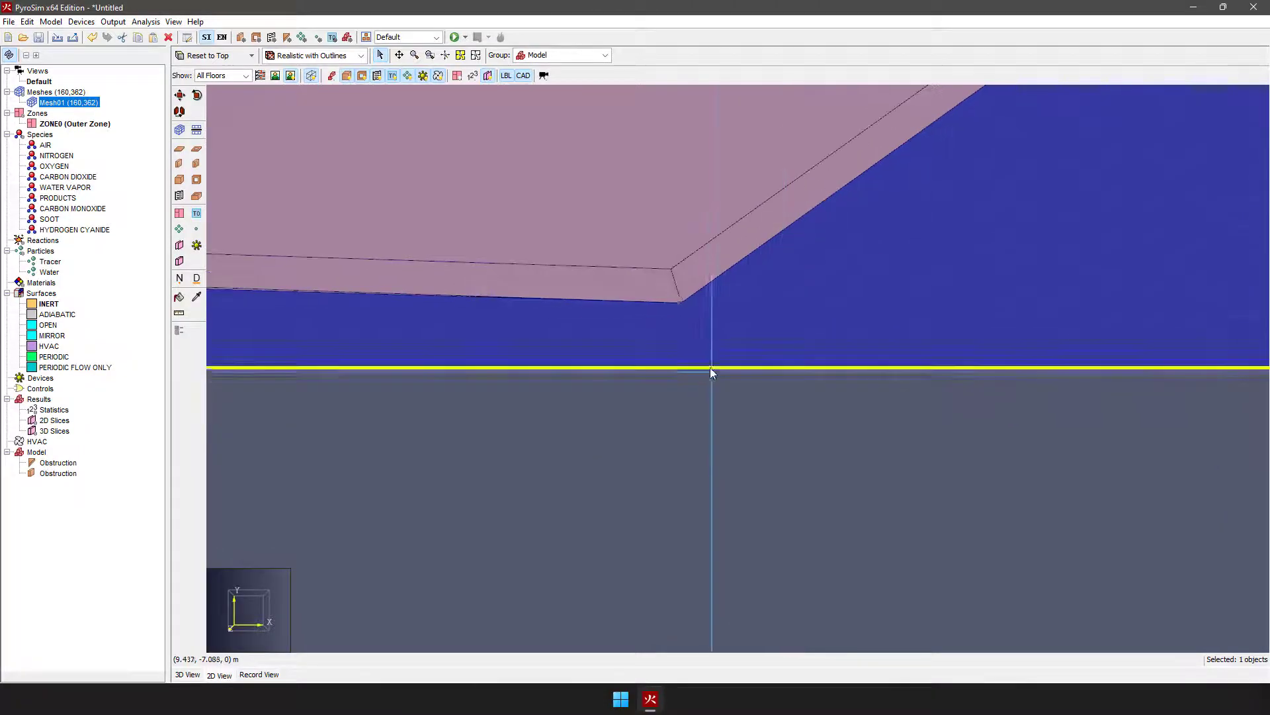
drag(706, 368, 693, 336)
scroll(605, 387, down, 4)
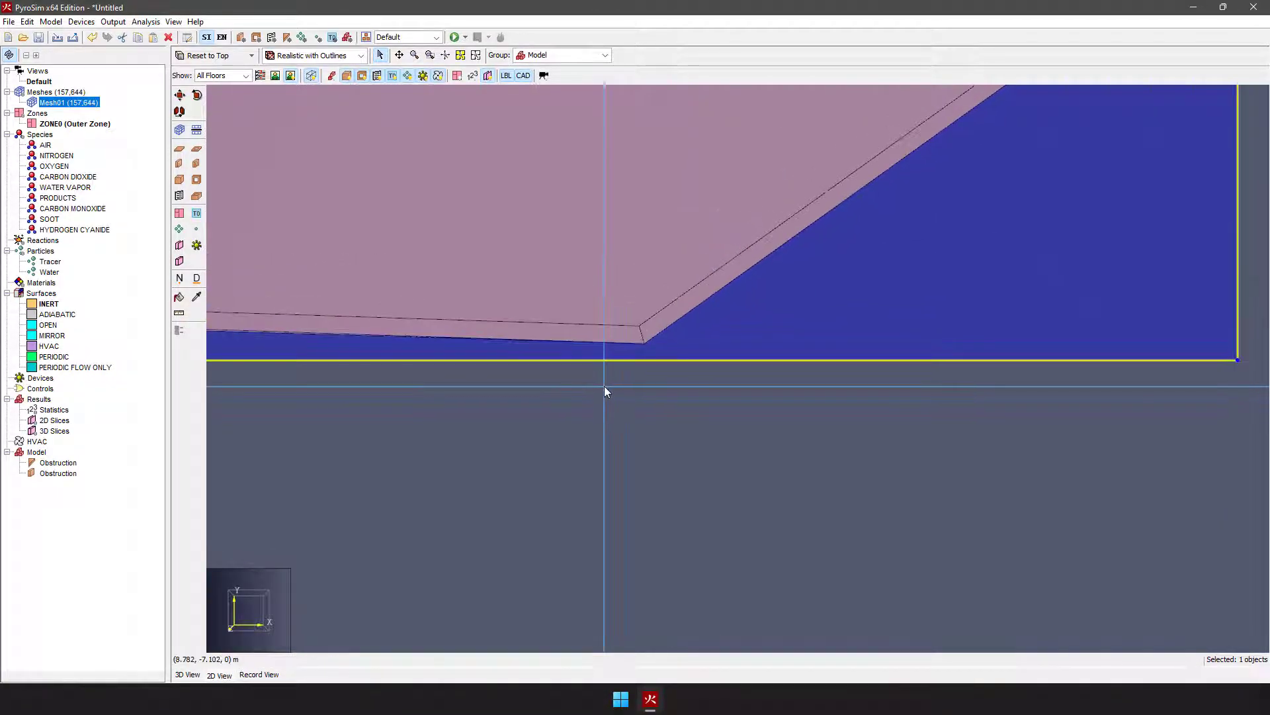
scroll(1059, 109, up, 2)
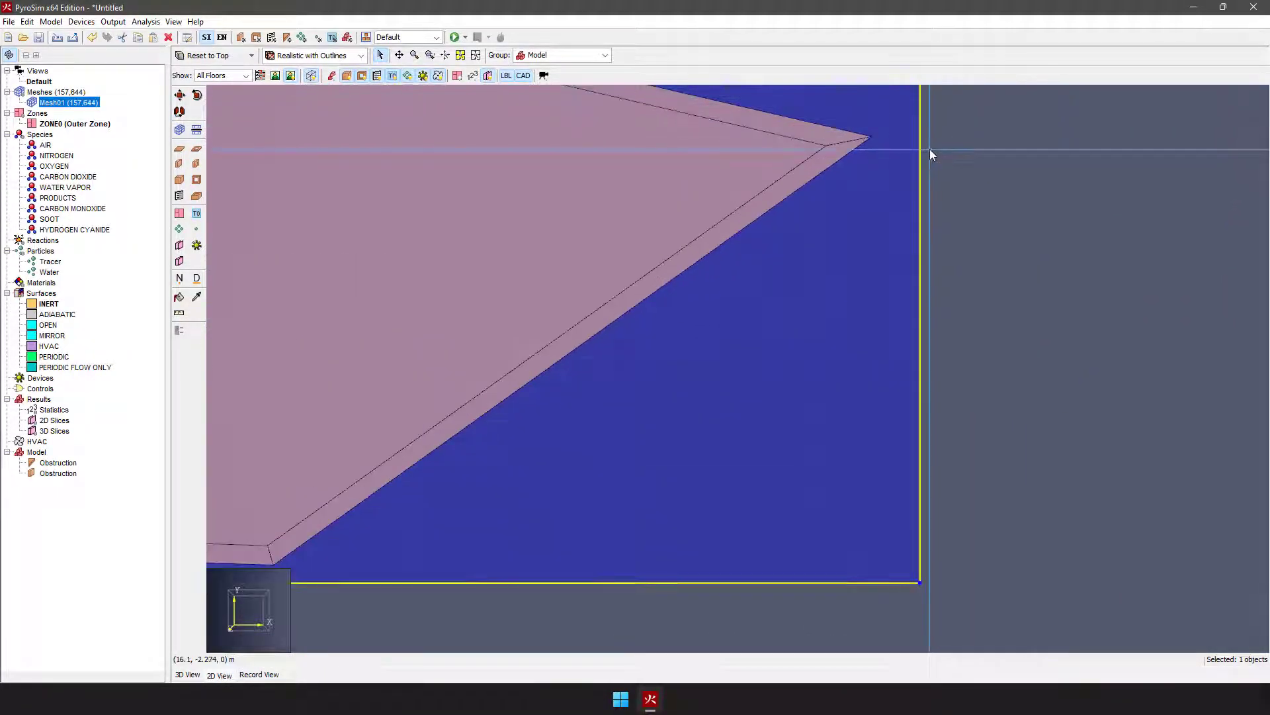
drag(923, 148, 887, 142)
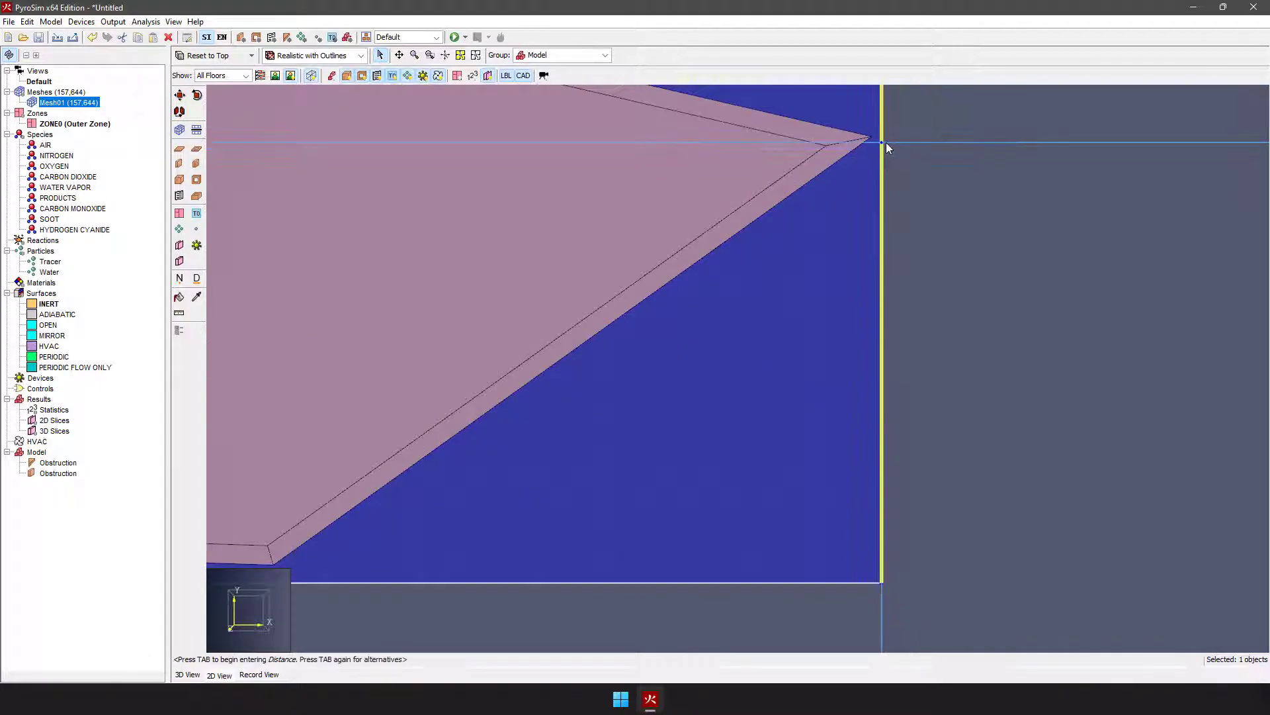
scroll(959, 240, down, 6)
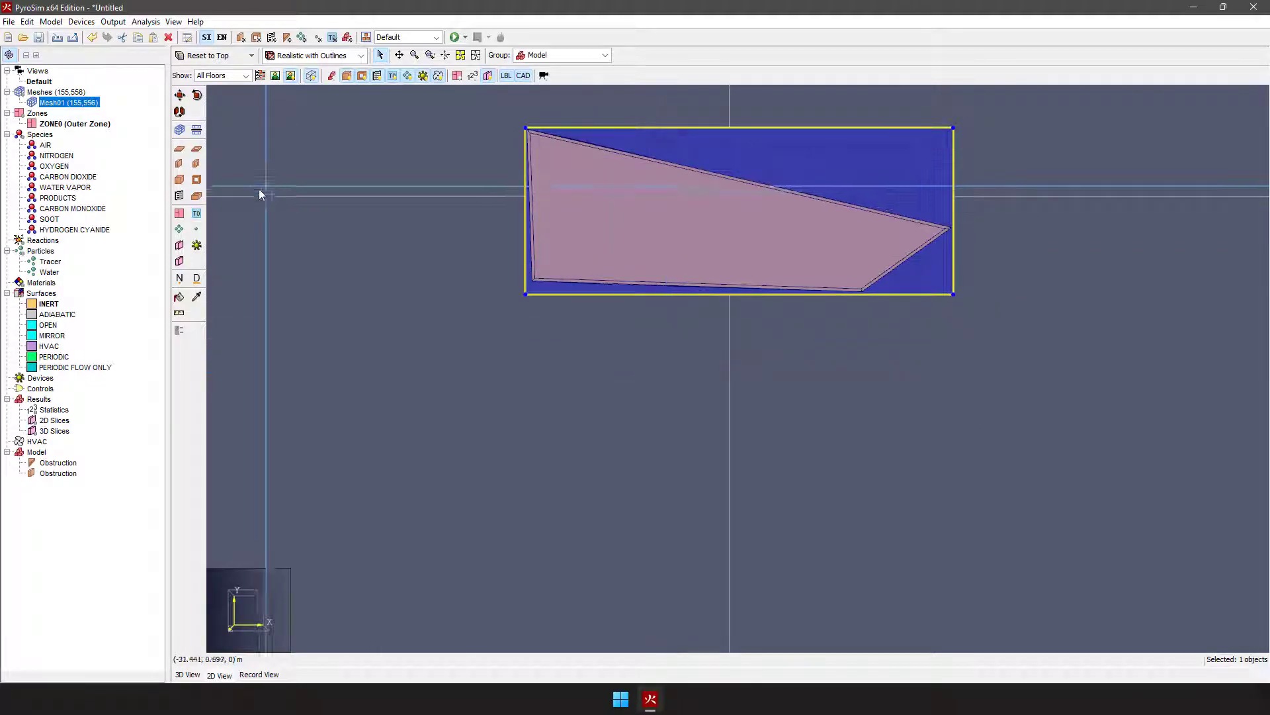
Step: In the 2D front view, raise Mesh01's bottom face to the underside of the floor obstruction
click(252, 55)
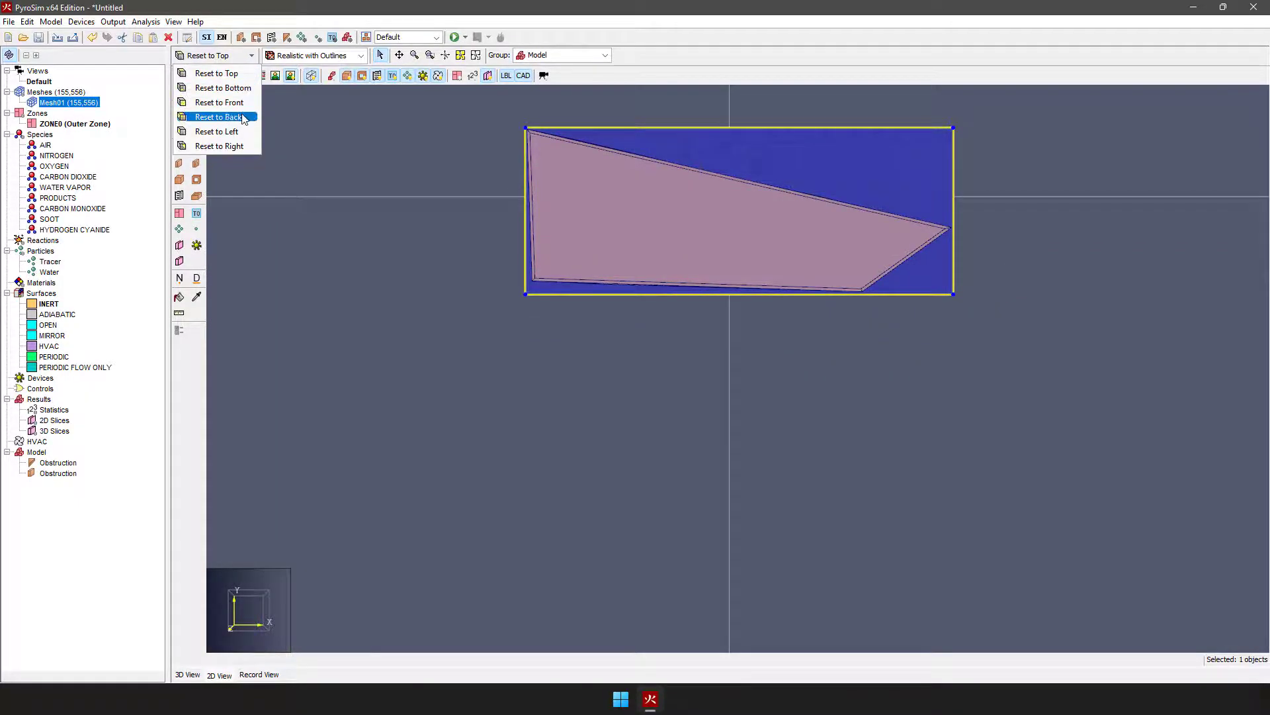
click(261, 109)
scroll(759, 351, down, 3)
scroll(576, 314, up, 4)
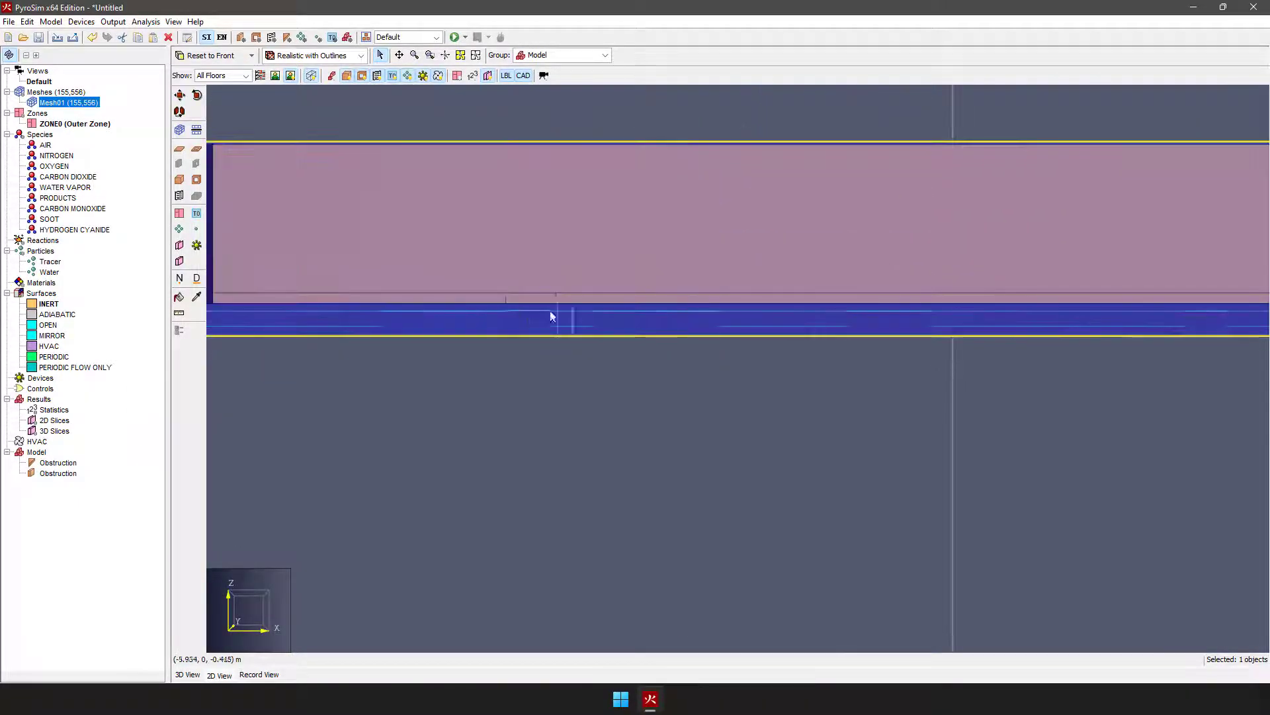
drag(545, 336, 549, 304)
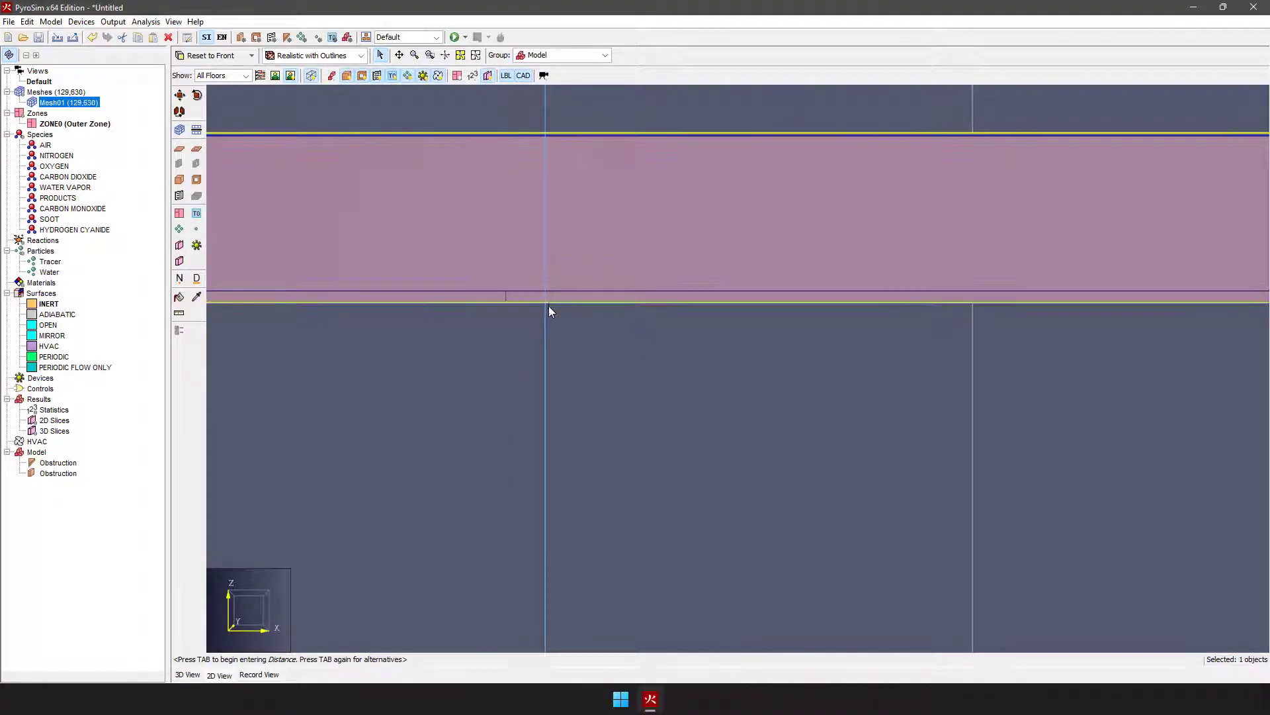
Step: Try to lower Mesh01's top face to the exact top of the walls
scroll(575, 365, down, 1)
scroll(574, 365, down, 1)
scroll(320, 213, up, 6)
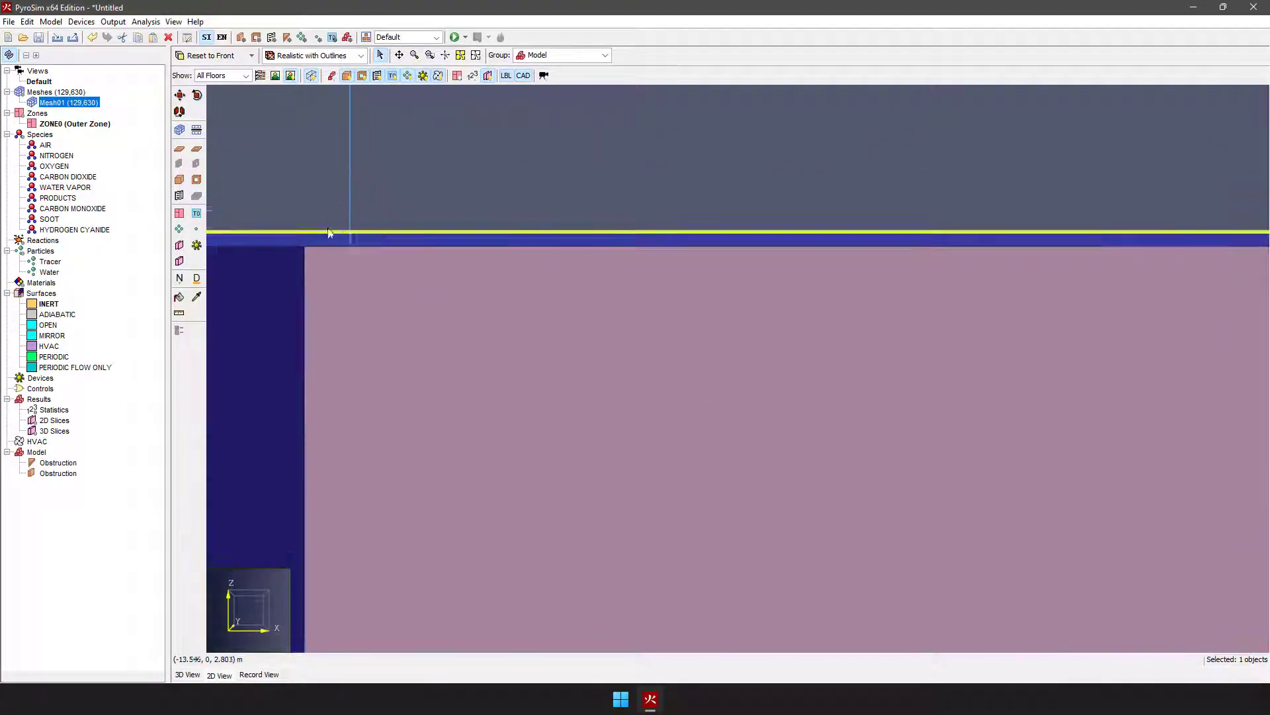
drag(398, 228, 384, 252)
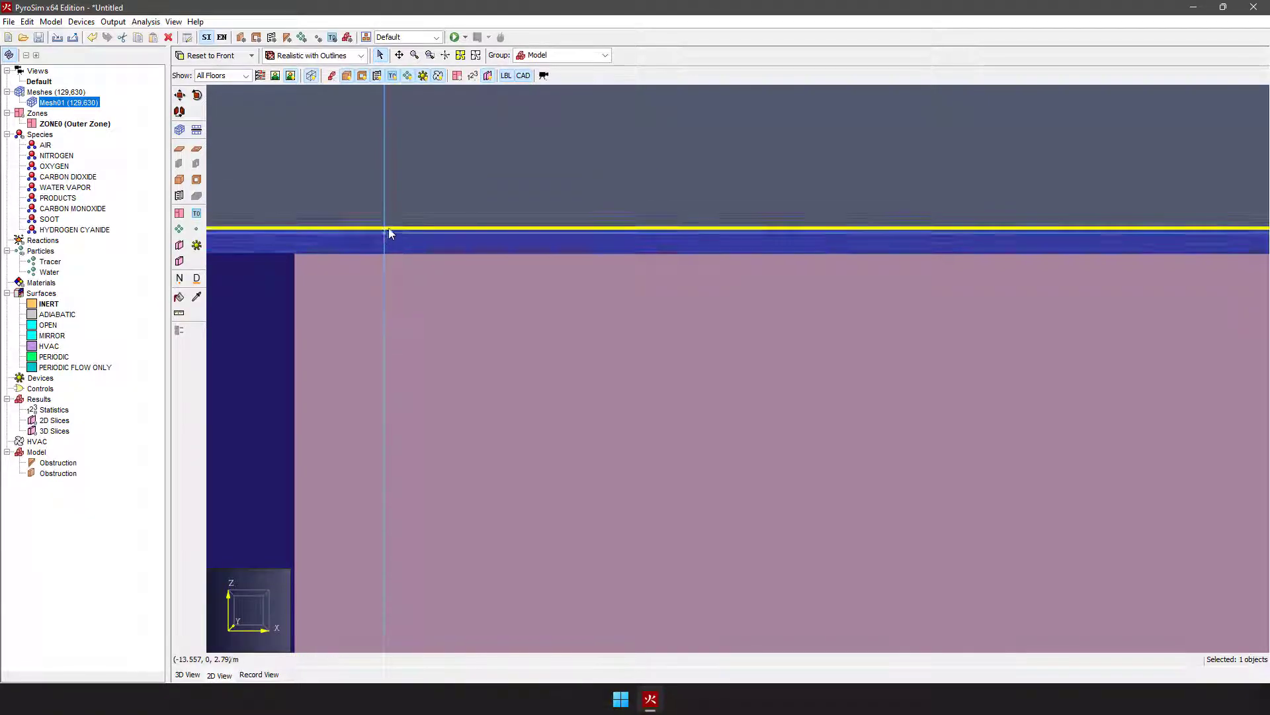
scroll(410, 256, down, 4)
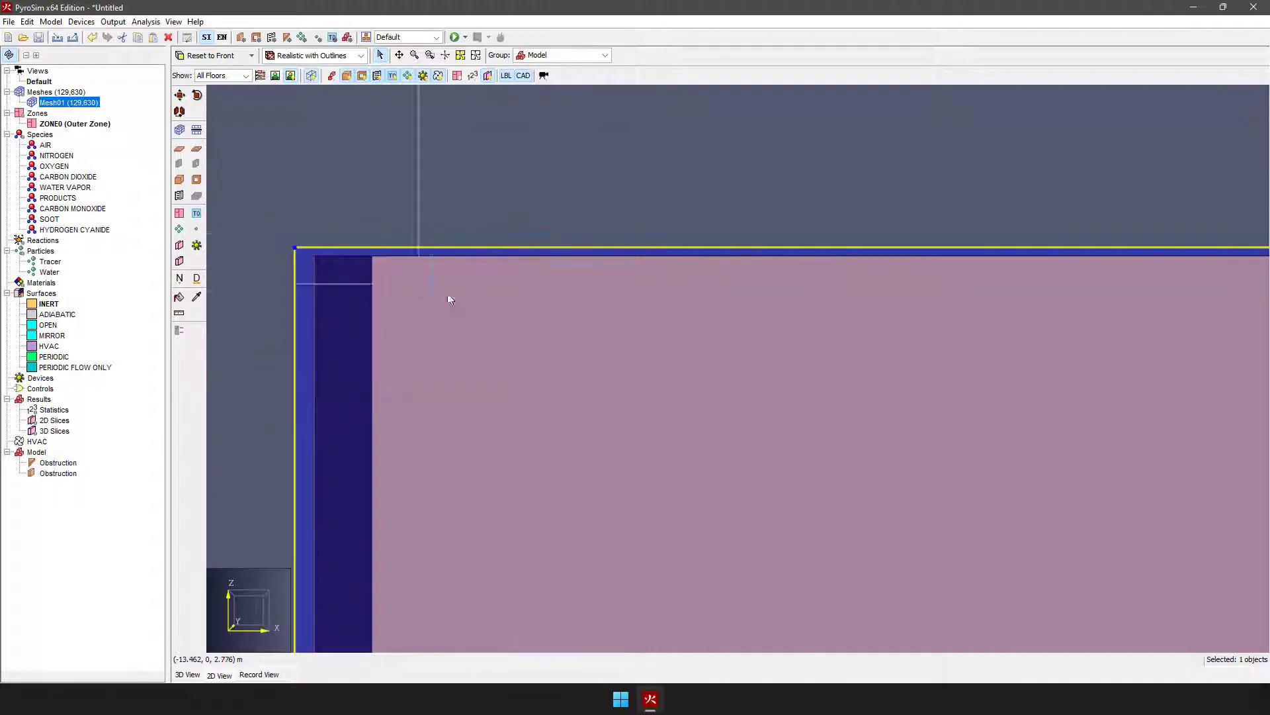
scroll(479, 253, down, 4)
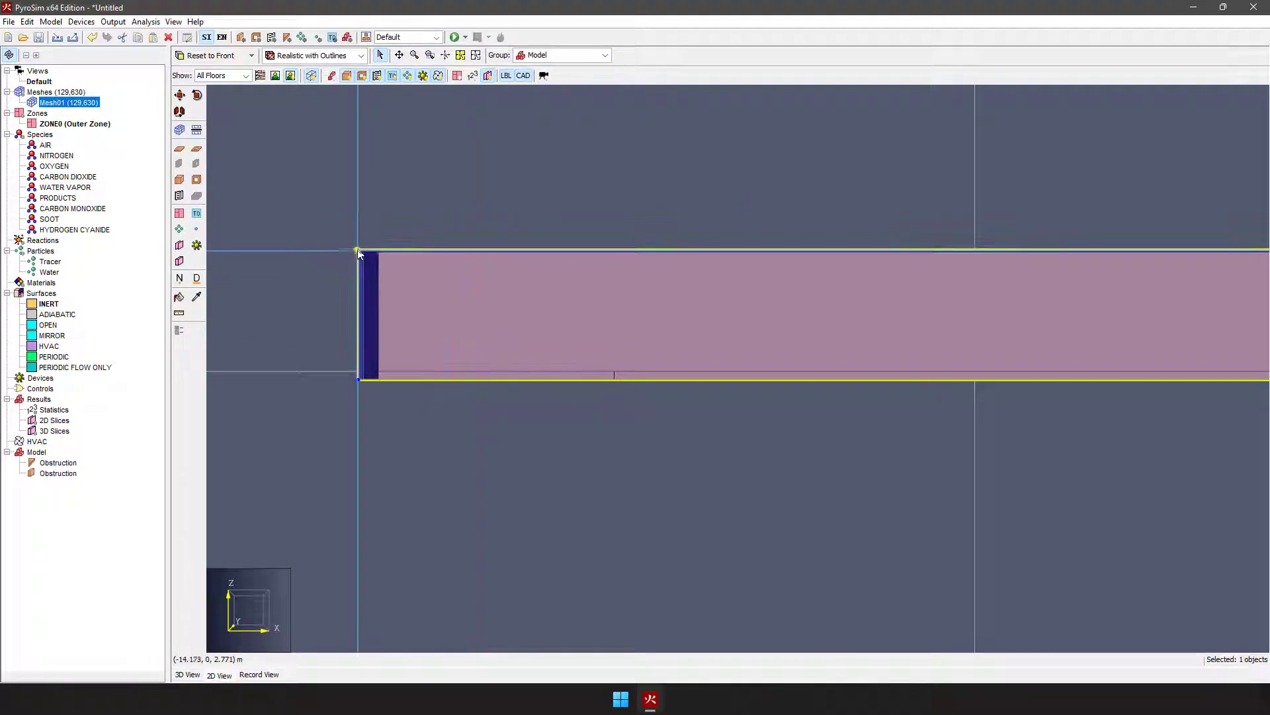
Step: Preview the geometry as mesh-aligned blocks at the mesh's upper minimum-X corner in the front view, and restore the original geometry display
scroll(368, 264, up, 3)
scroll(367, 265, up, 5)
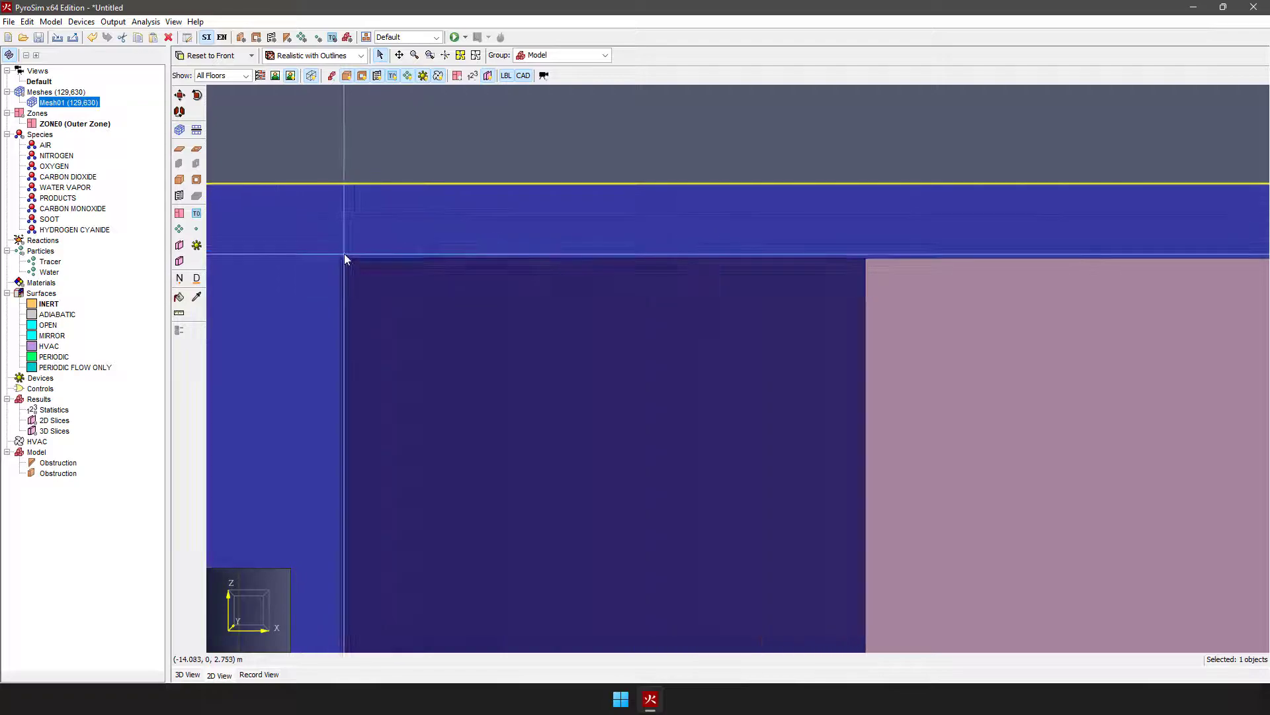
click(331, 77)
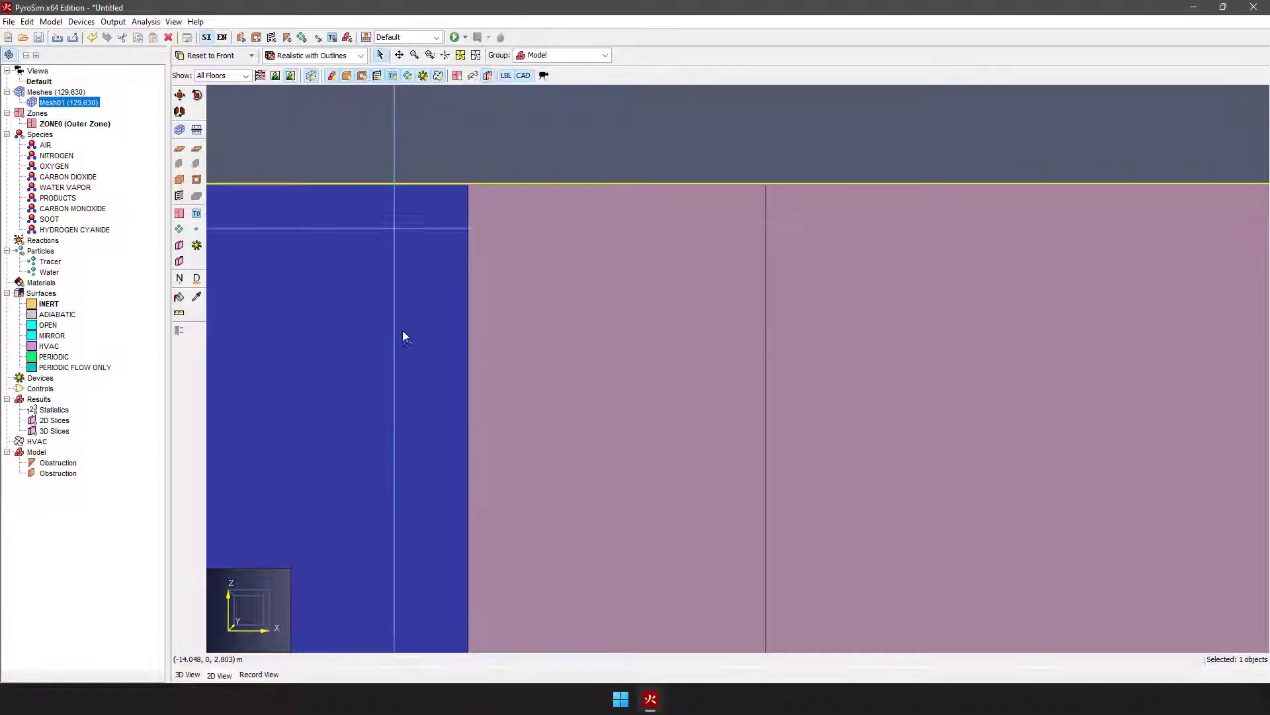
scroll(481, 335, down, 3)
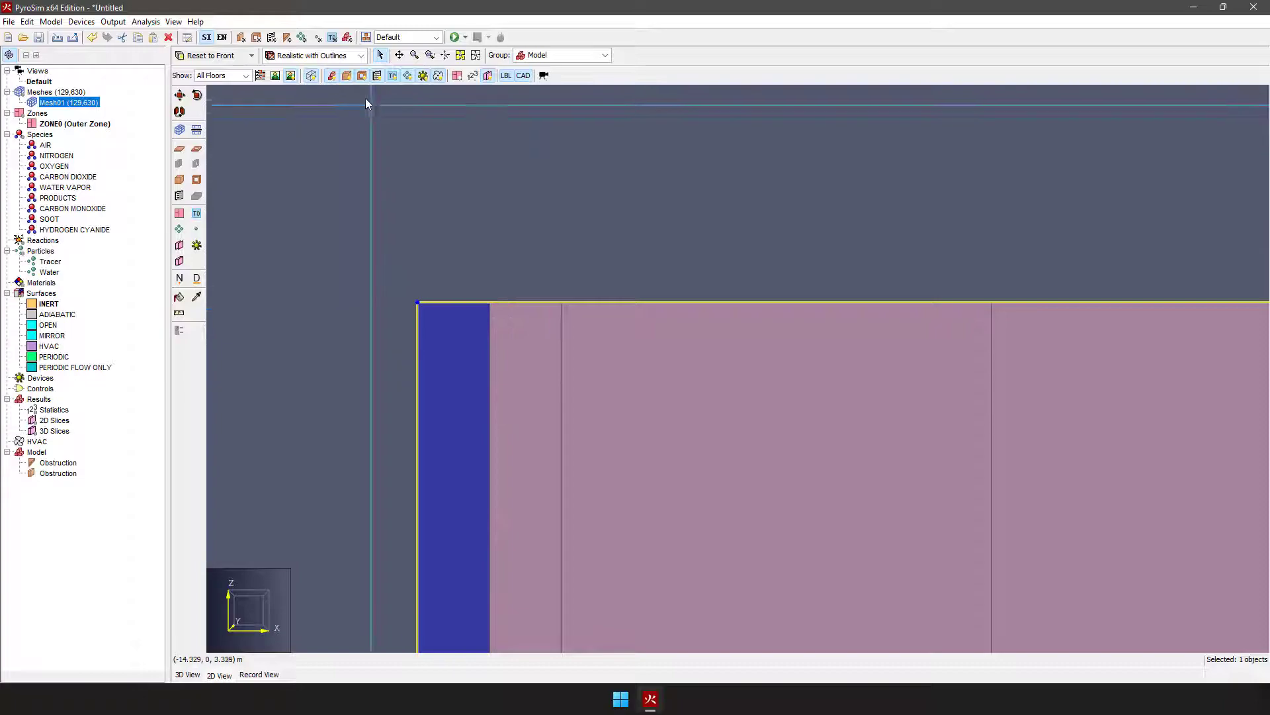
click(334, 77)
click(334, 76)
click(334, 77)
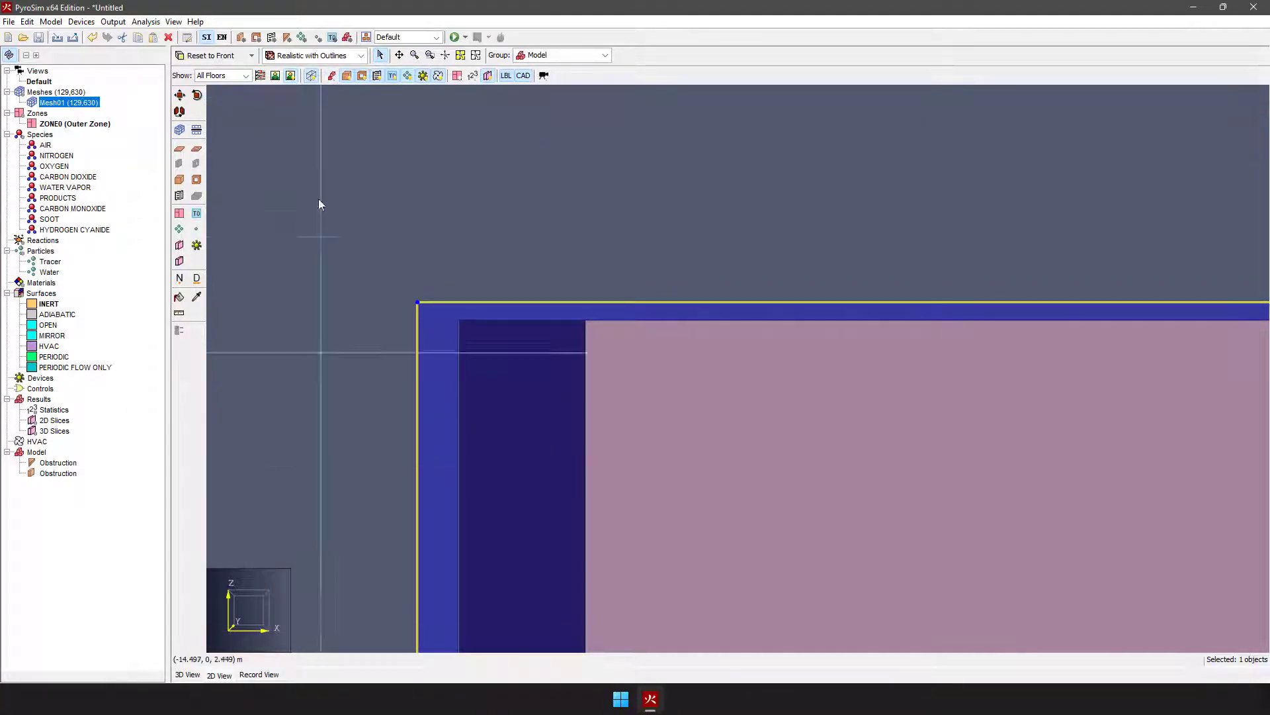
Step: Switch to the top view and compare the mesh-aligned block preview of the room with its original geometry, ending on the original
click(252, 55)
click(211, 71)
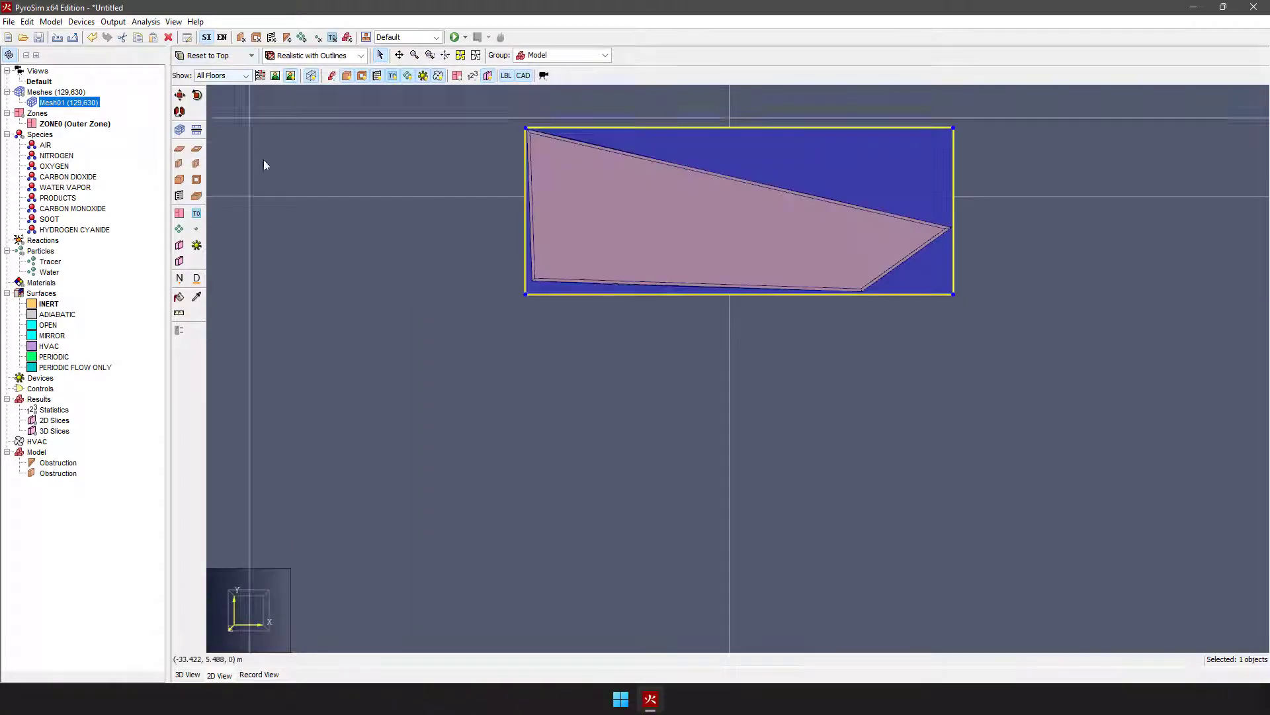
click(333, 77)
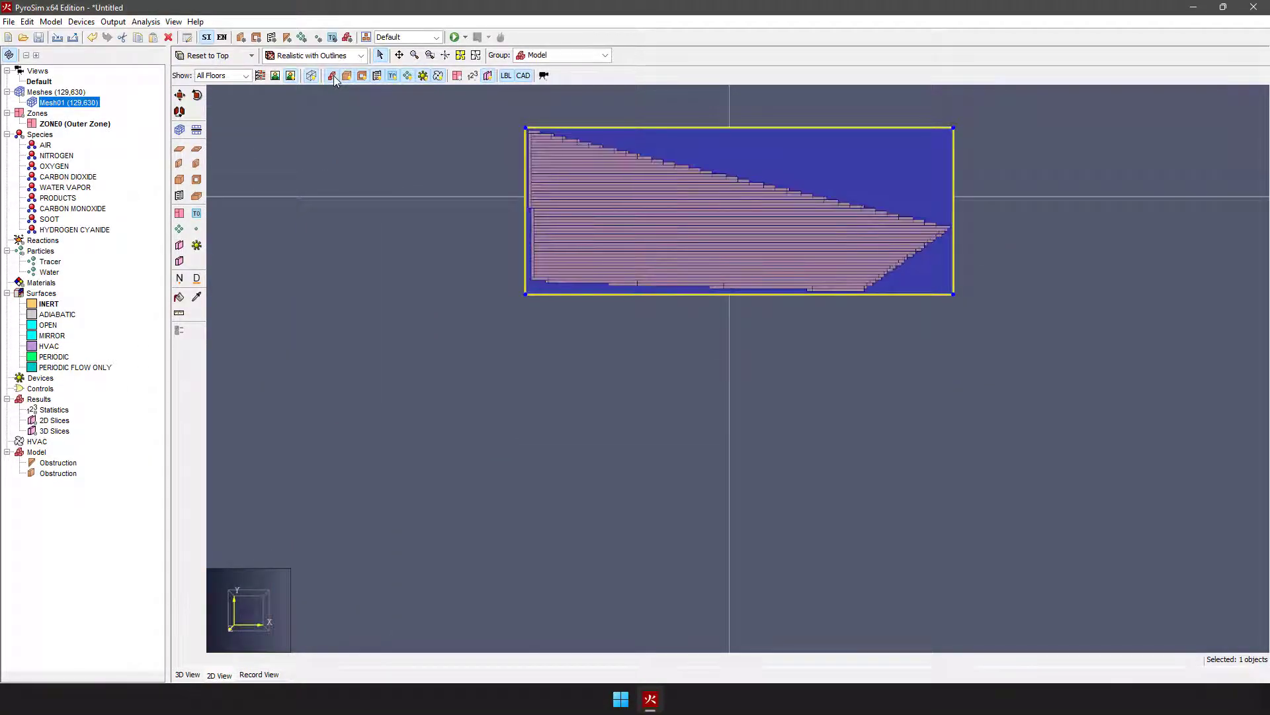
click(333, 76)
click(334, 77)
click(334, 77)
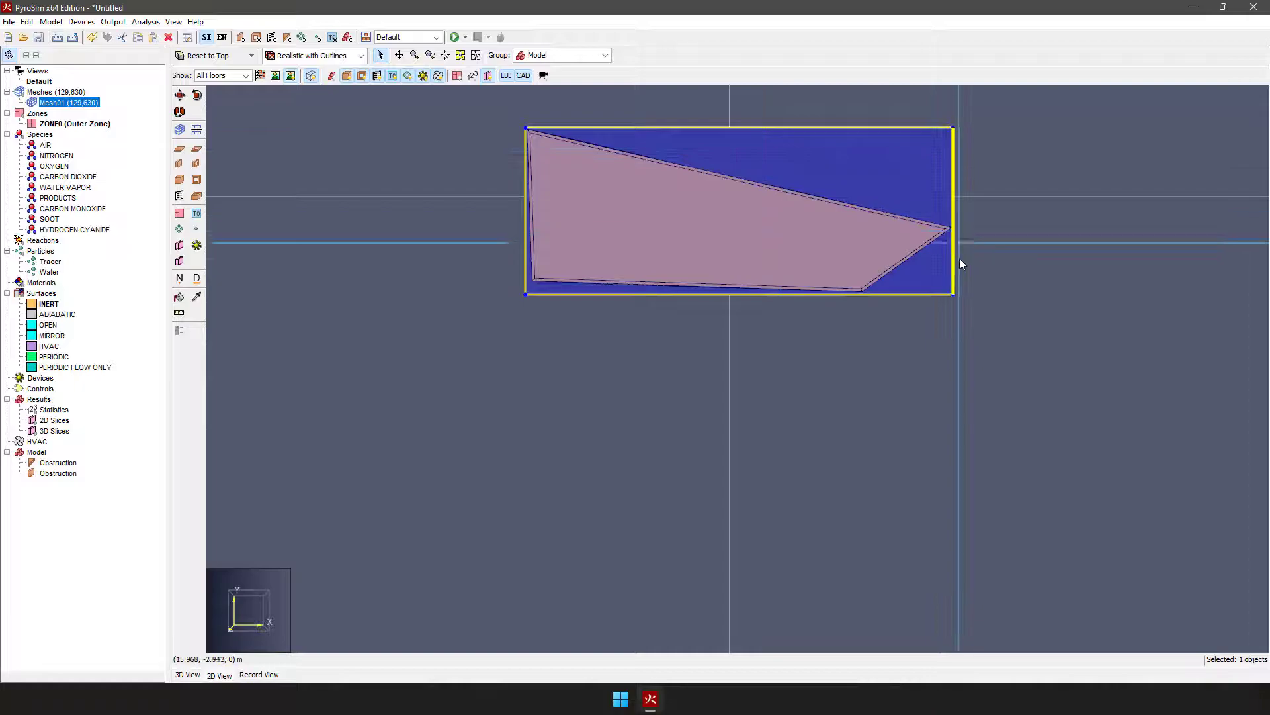
scroll(939, 239, up, 4)
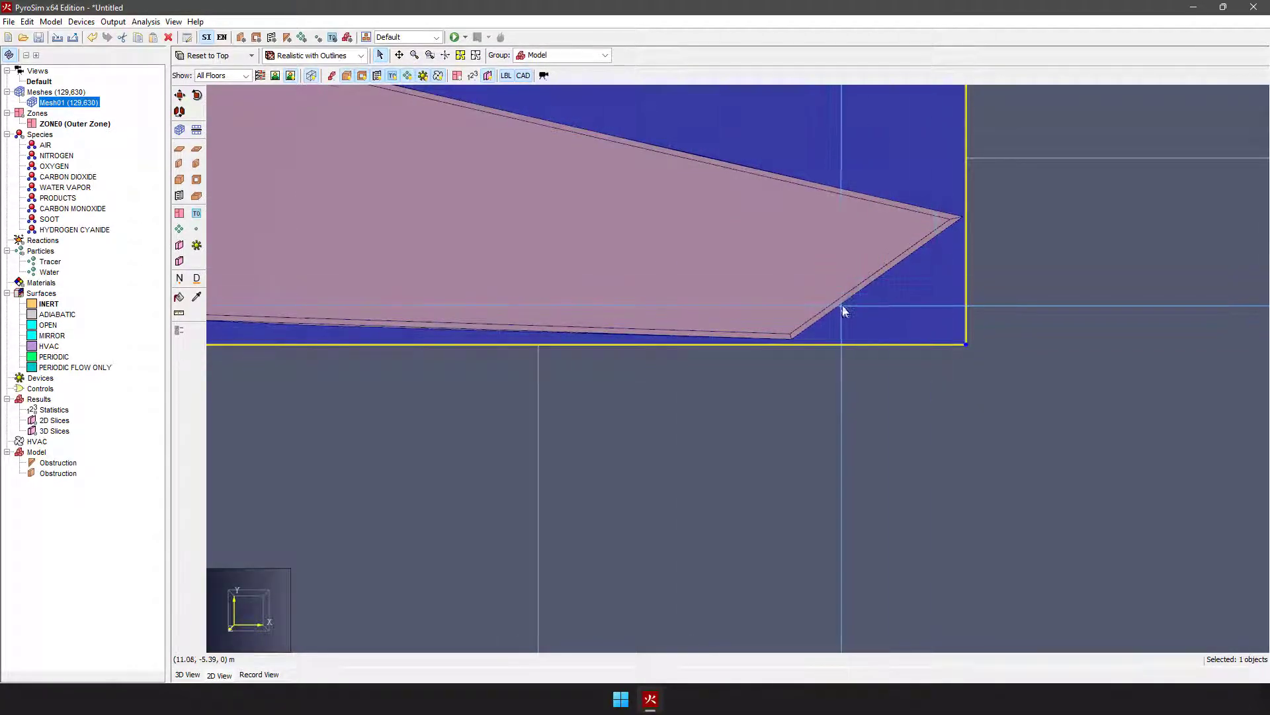
Step: Examine the room and the empty mesh areas outside its walls from several 3D angles, ending on a top-down view
scroll(843, 310, down, 4)
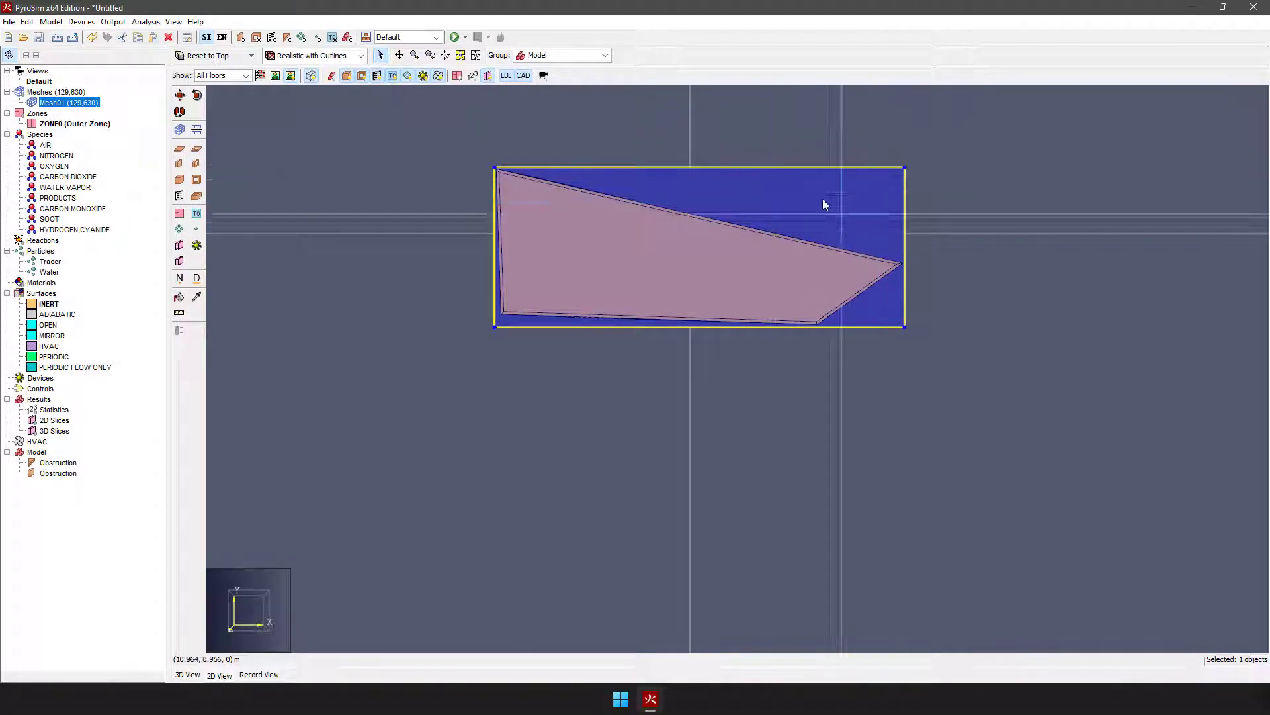
click(187, 674)
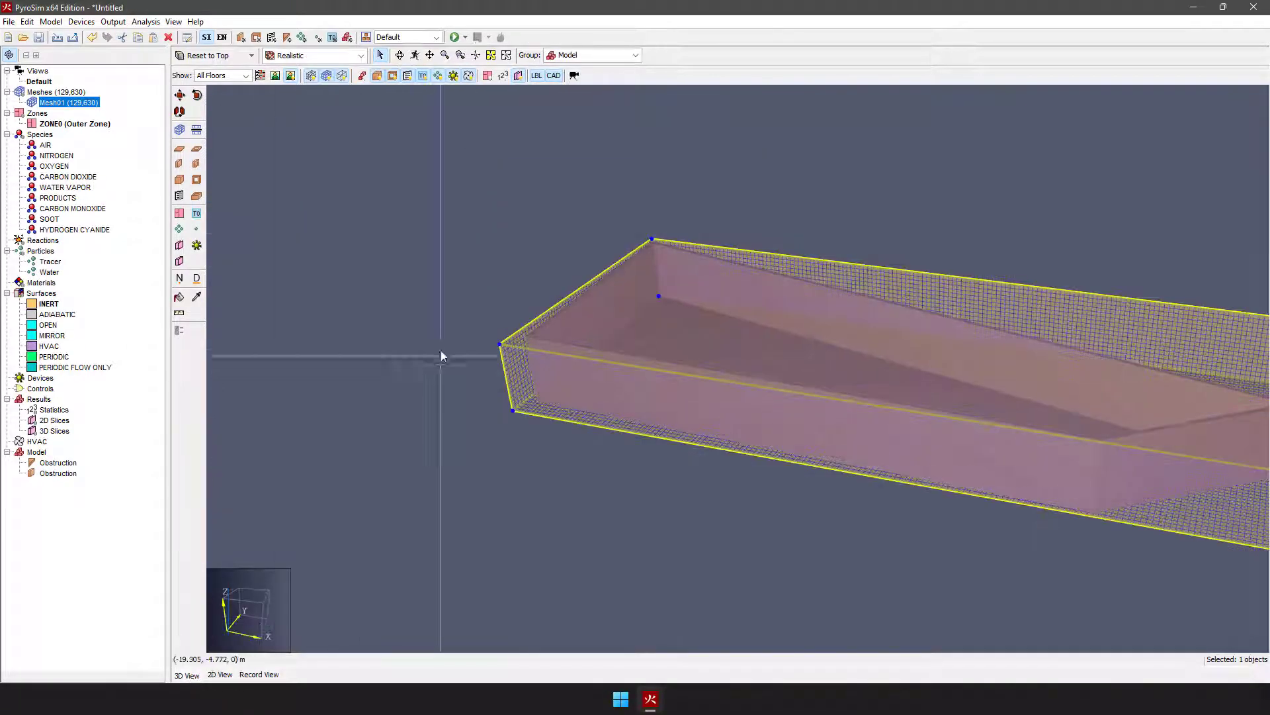
scroll(428, 325, down, 3)
right_drag(518, 326, 576, 318)
click(717, 446)
right_drag(873, 415, 768, 321)
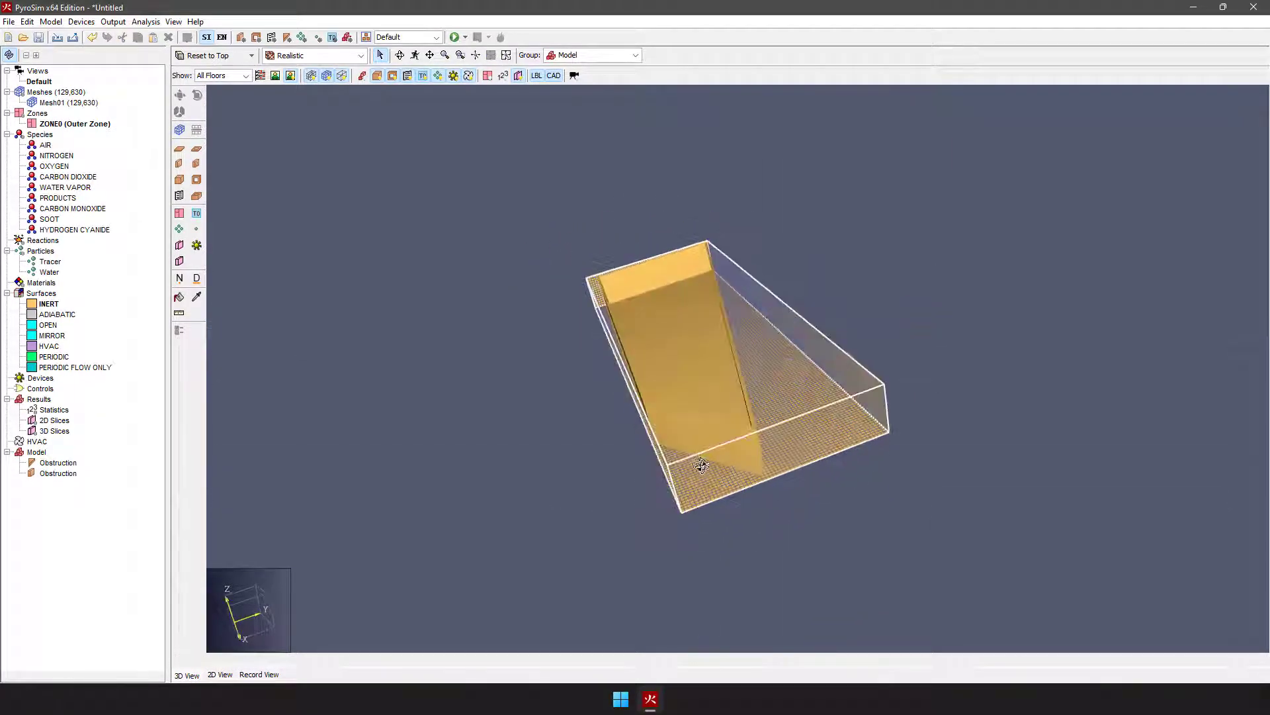
right_drag(701, 463, 716, 496)
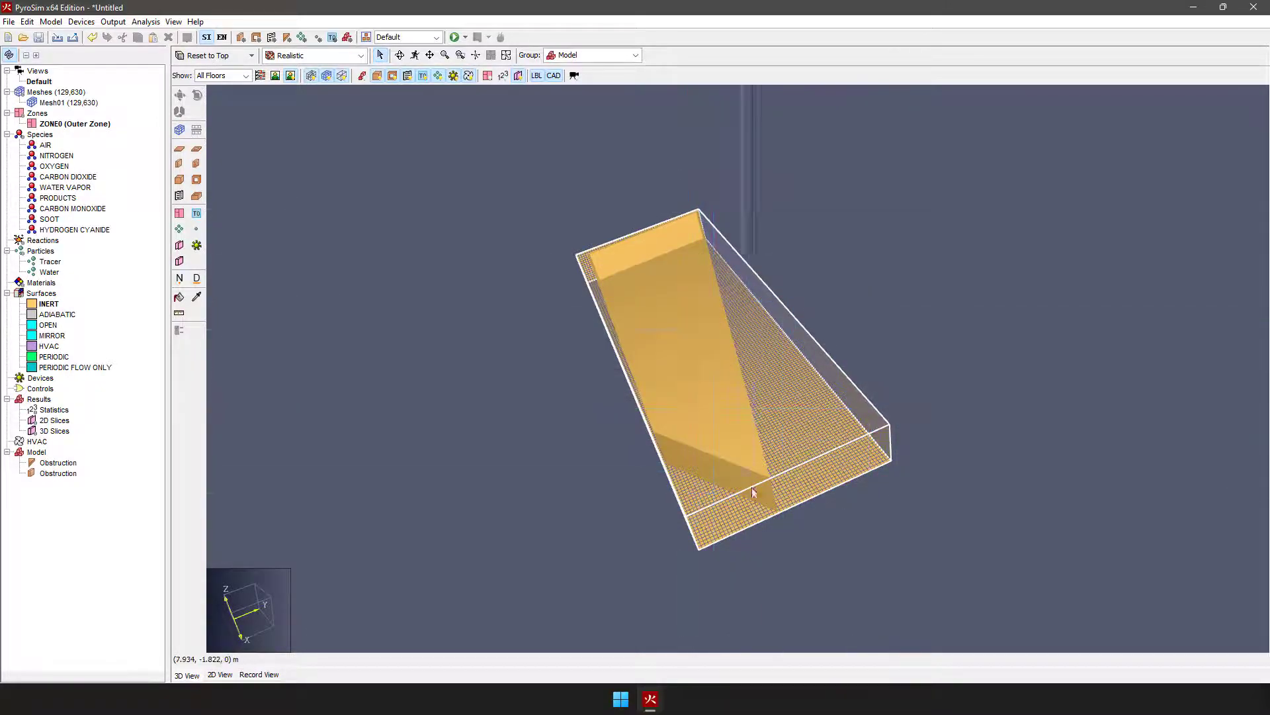
right_drag(748, 499, 789, 432)
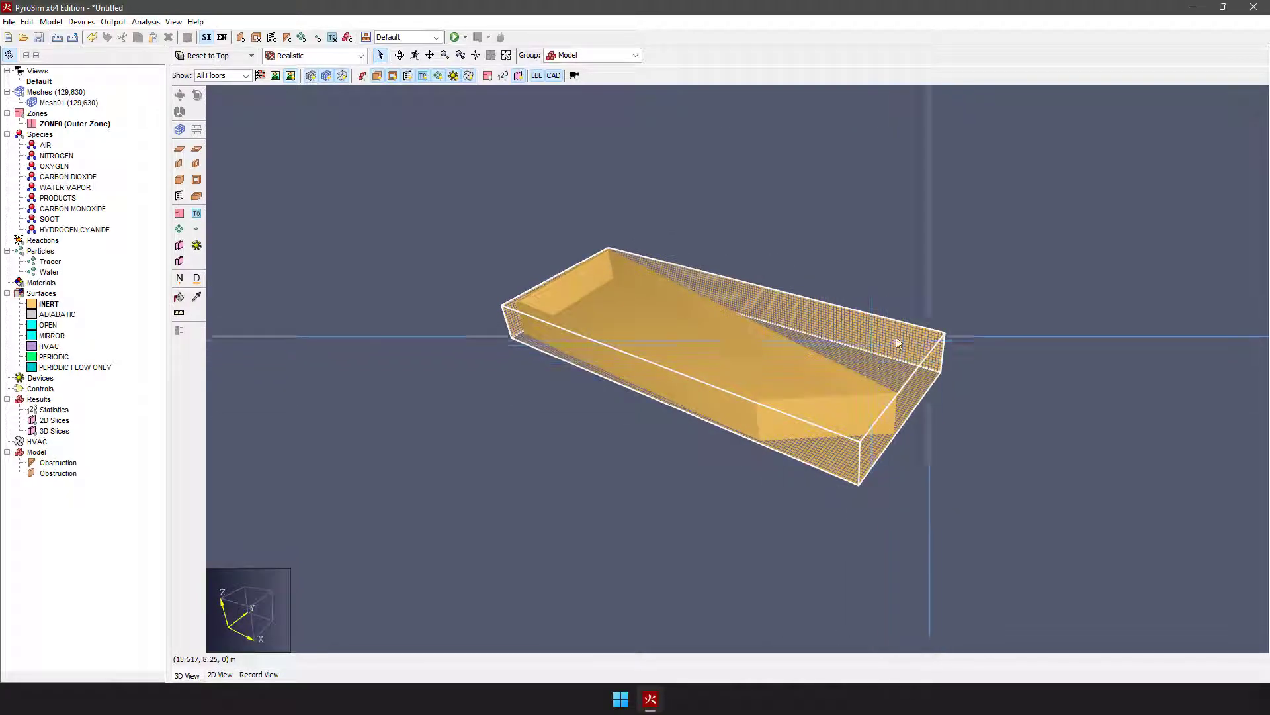
scroll(912, 372, up, 2)
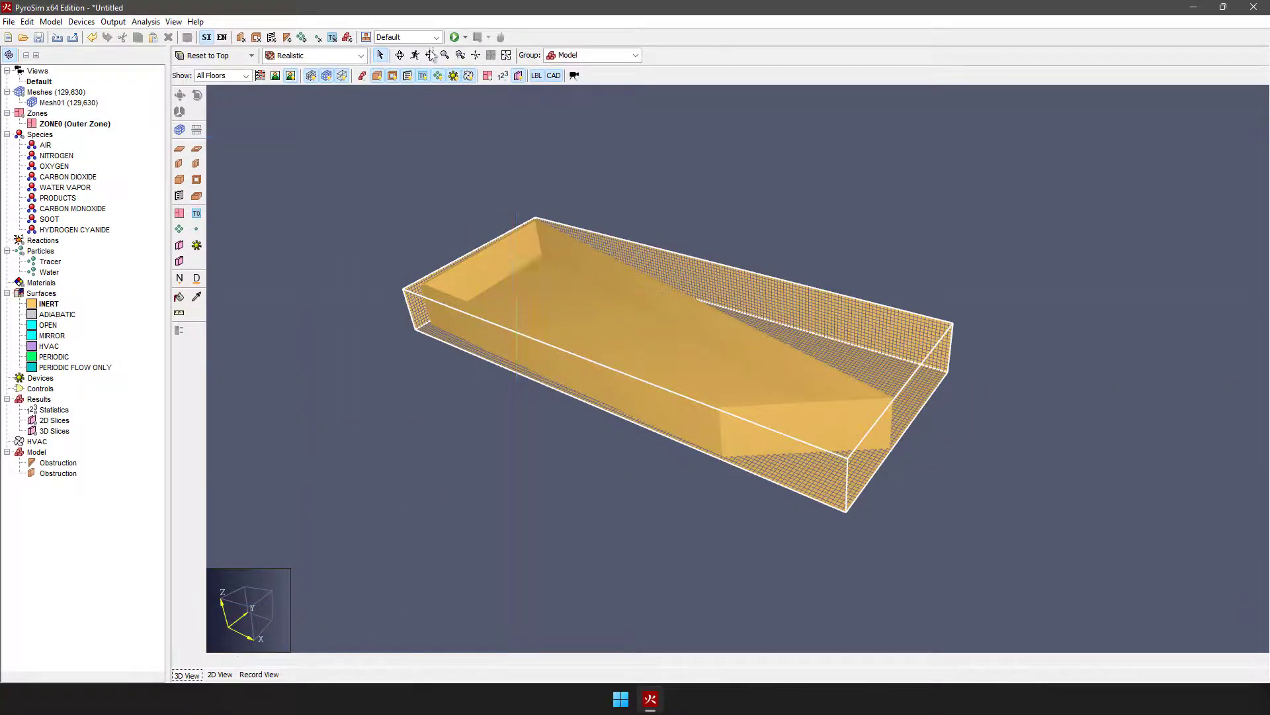
click(476, 57)
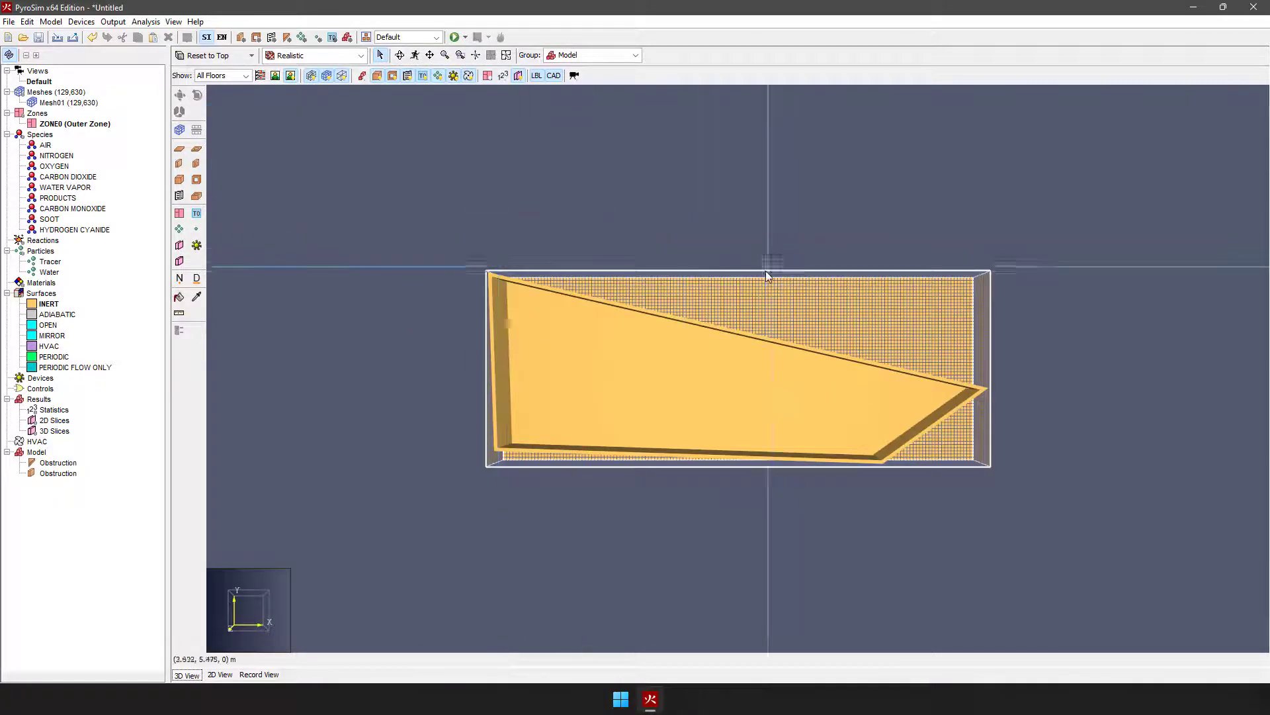
Step: In the 2D top view, draw a slab obstruction filling the triangle between the angled end wall and the mesh's maximum-X, minimum-Y corner
click(220, 675)
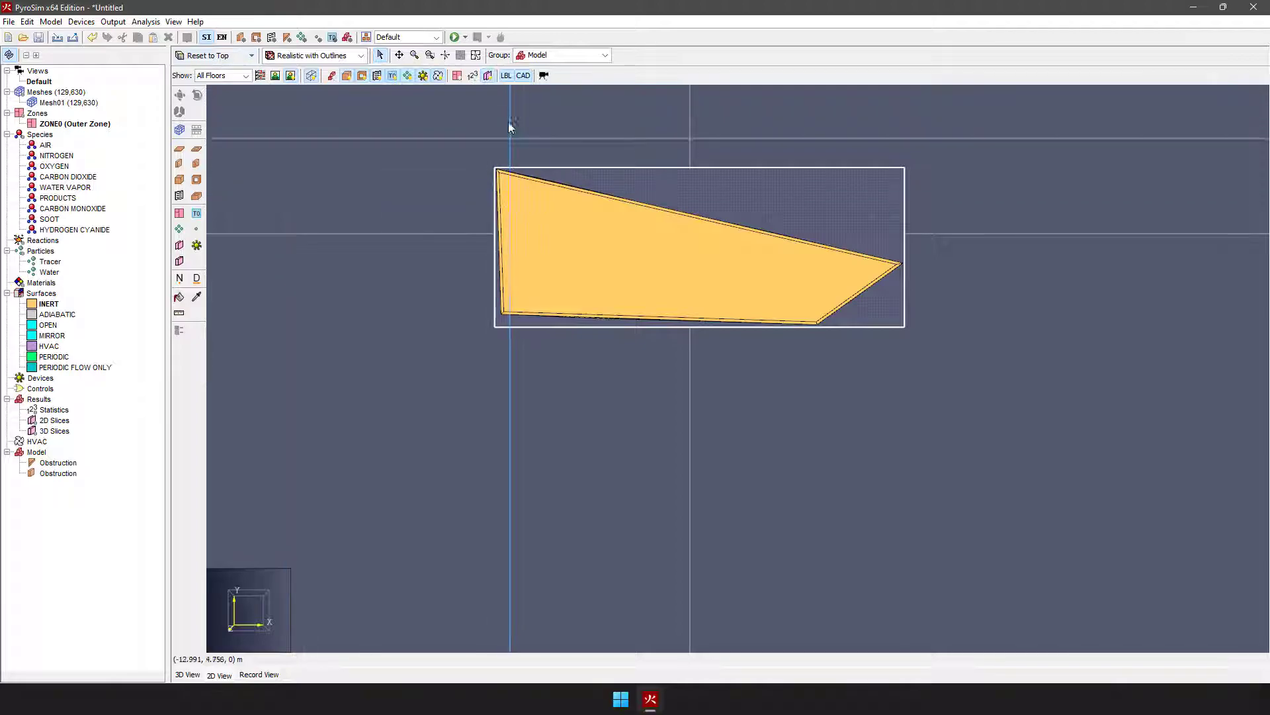
scroll(509, 136, up, 3)
scroll(506, 493, up, 1)
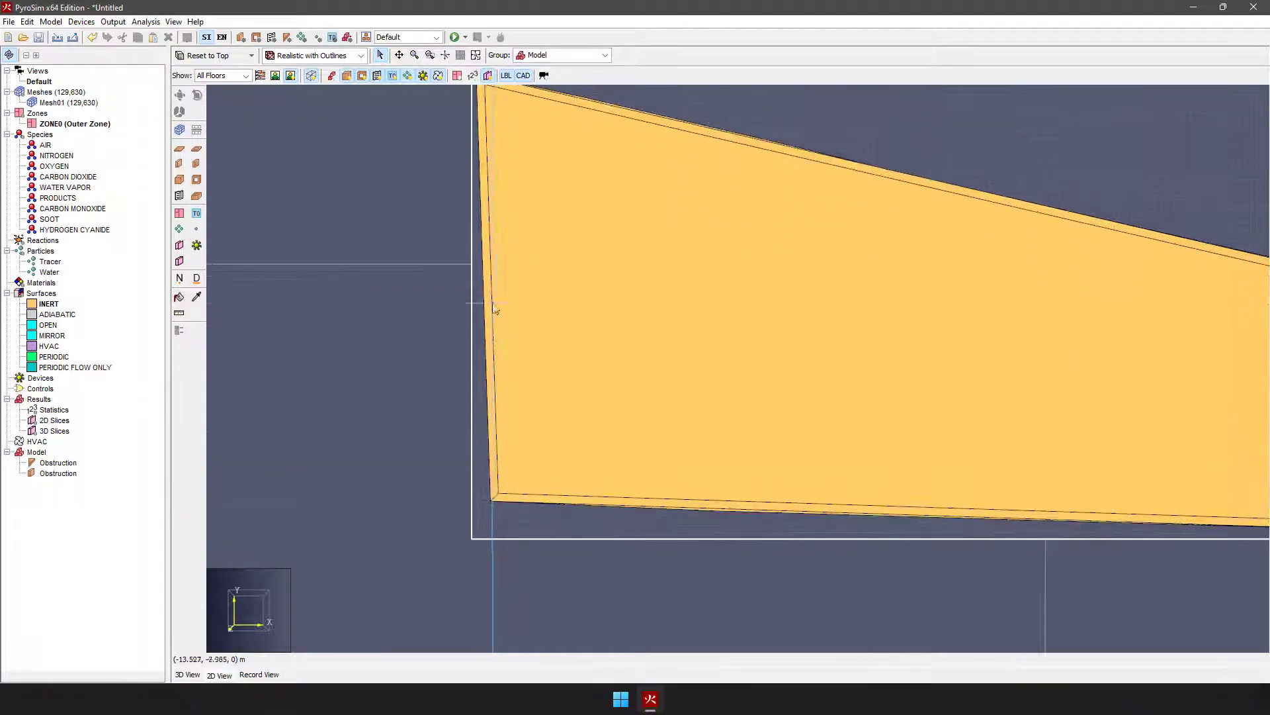
scroll(505, 439, down, 2)
scroll(1205, 493, up, 2)
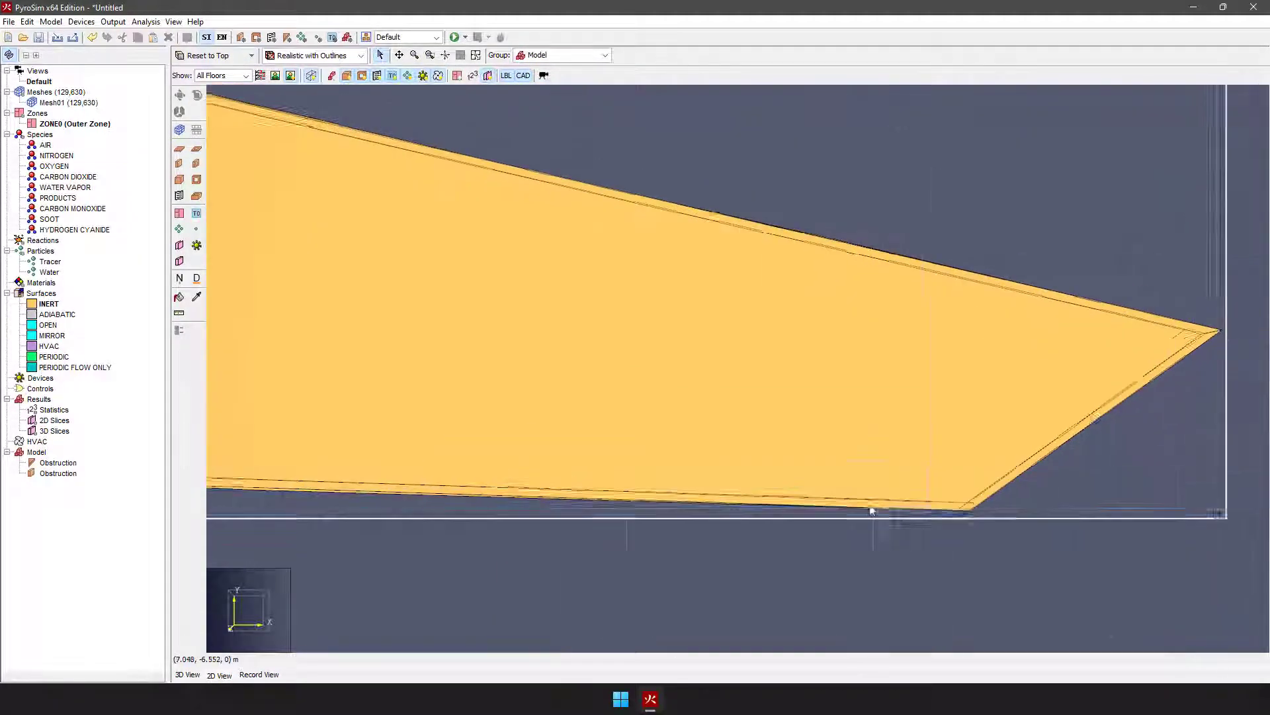
scroll(873, 507, down, 1)
scroll(1099, 511, up, 1)
scroll(953, 523, up, 1)
scroll(951, 530, up, 1)
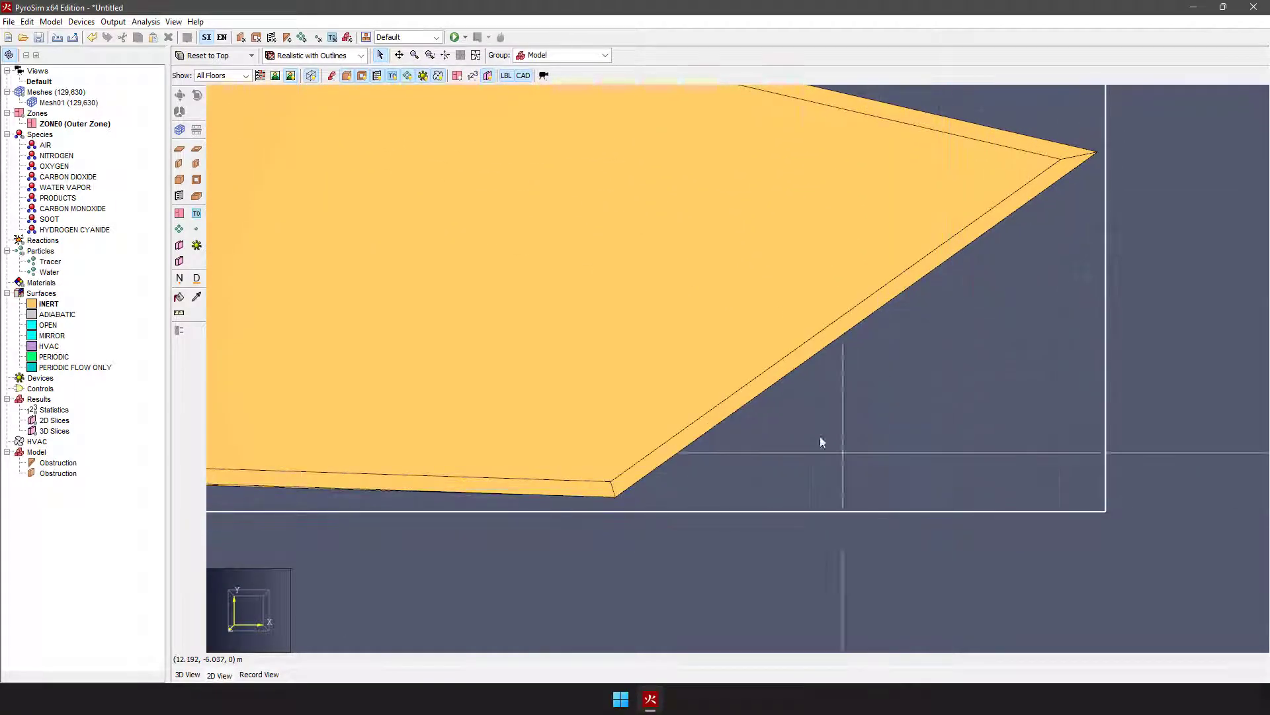
click(179, 149)
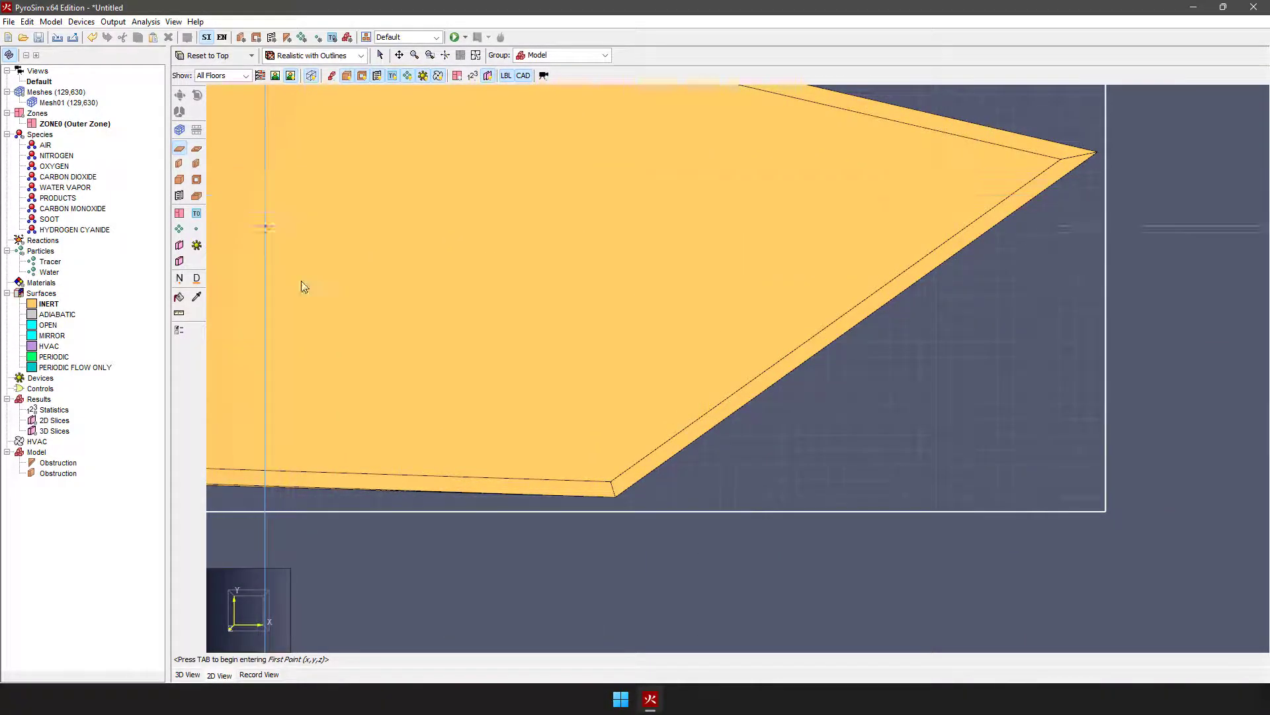
click(613, 511)
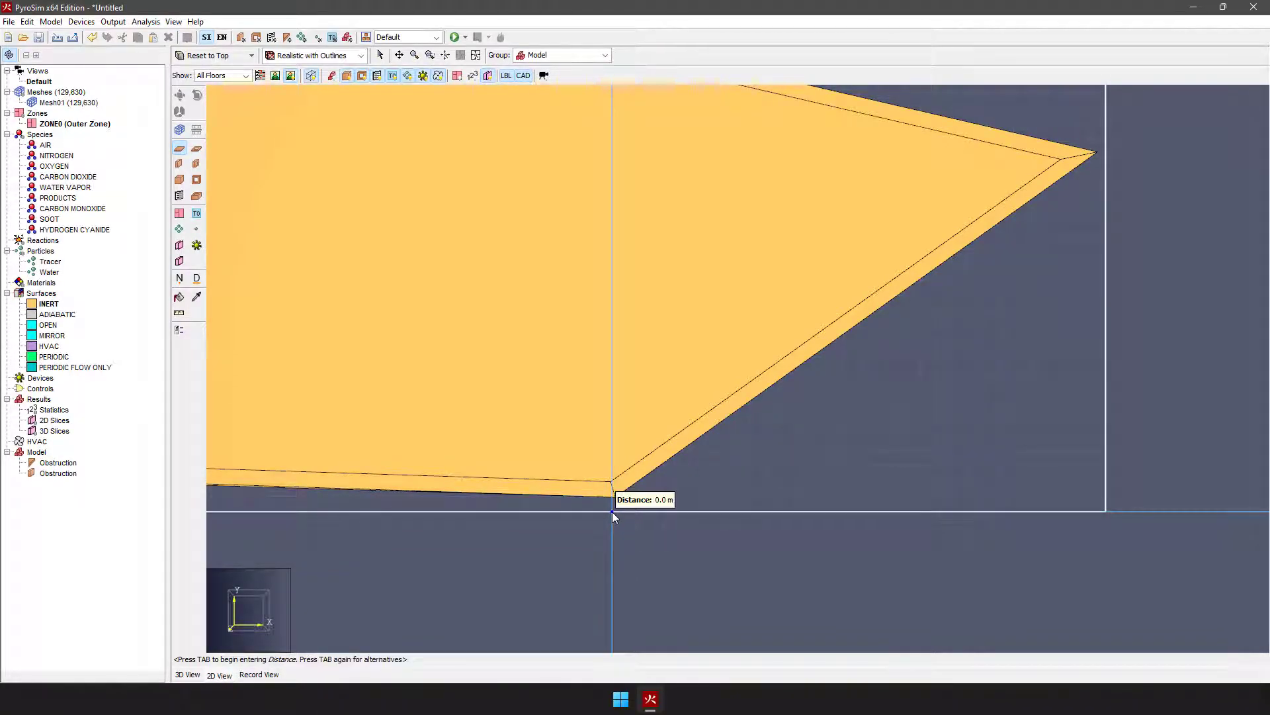
click(1107, 511)
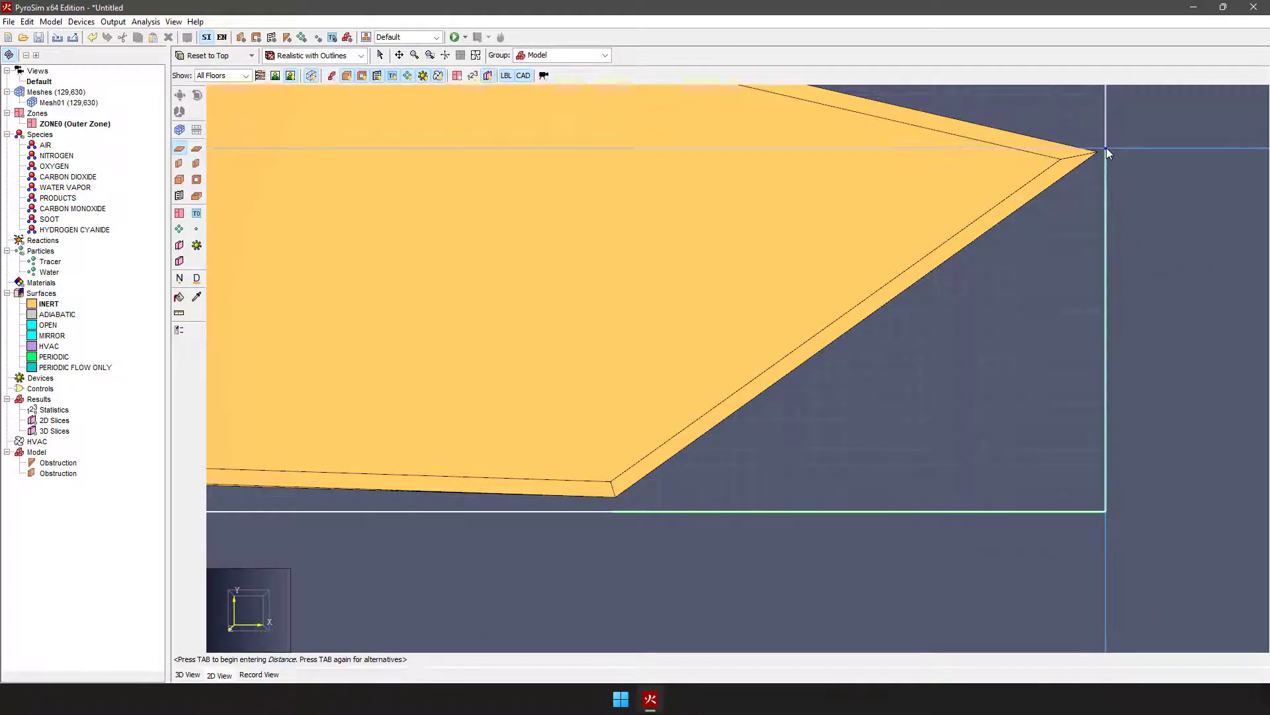
click(1108, 140)
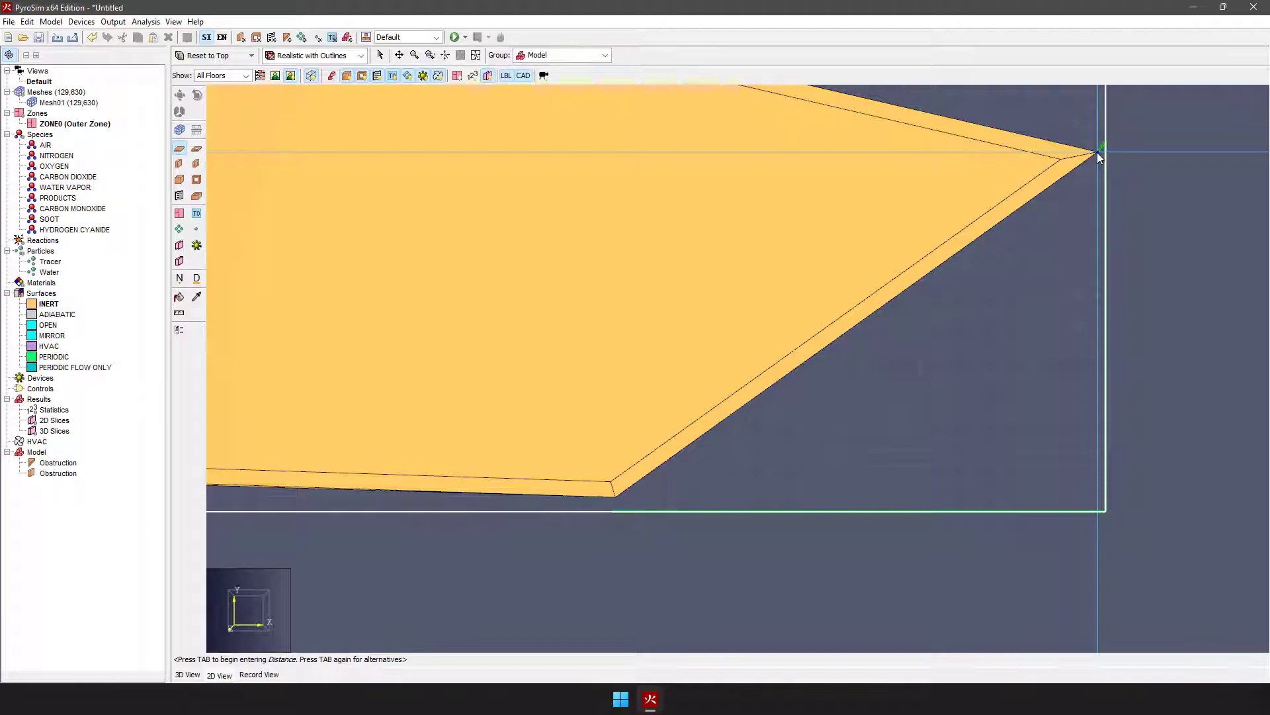
click(615, 498)
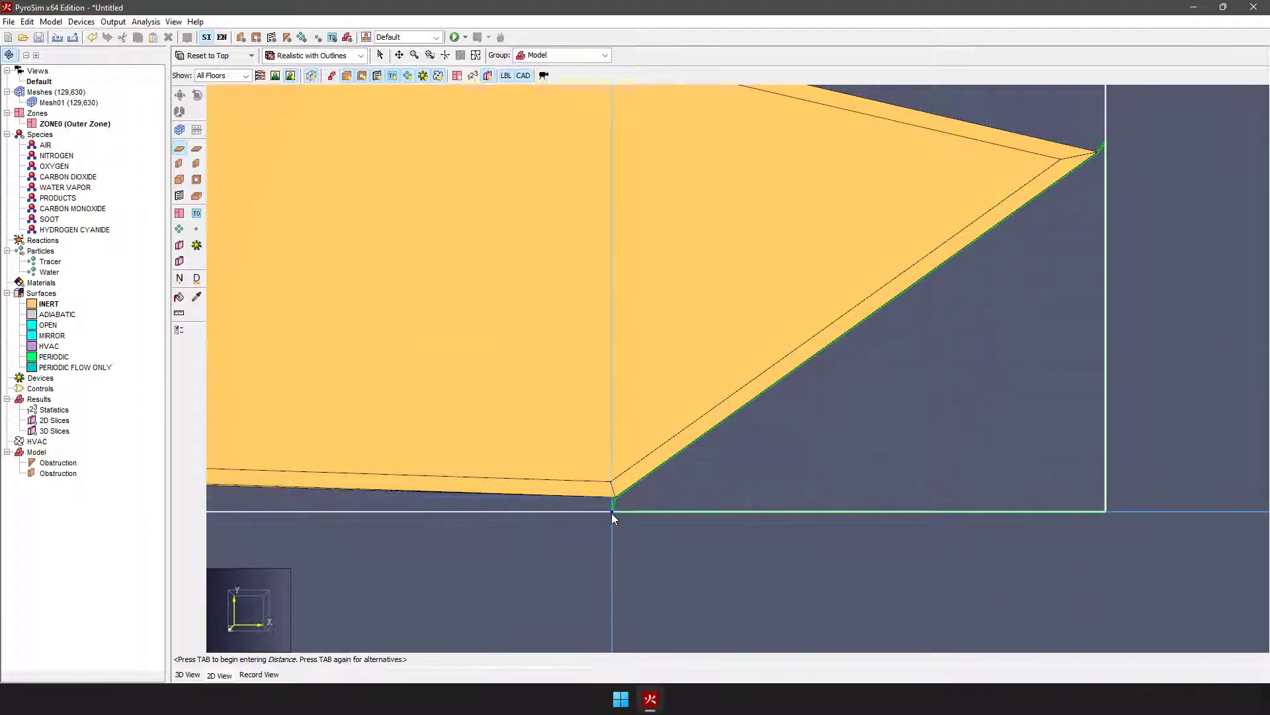
double_click(611, 512)
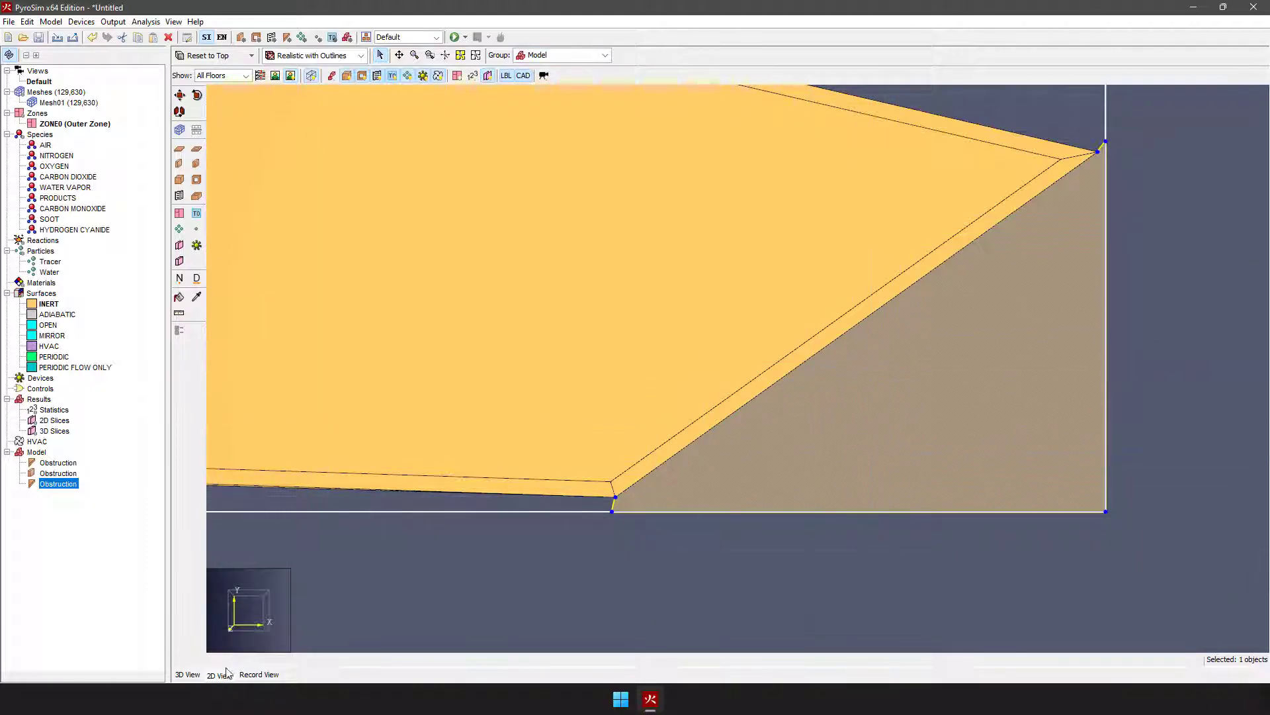
Step: In the 3D view, raise the new corner slab's top face to the top of the mesh and inspect the filled corner
click(188, 675)
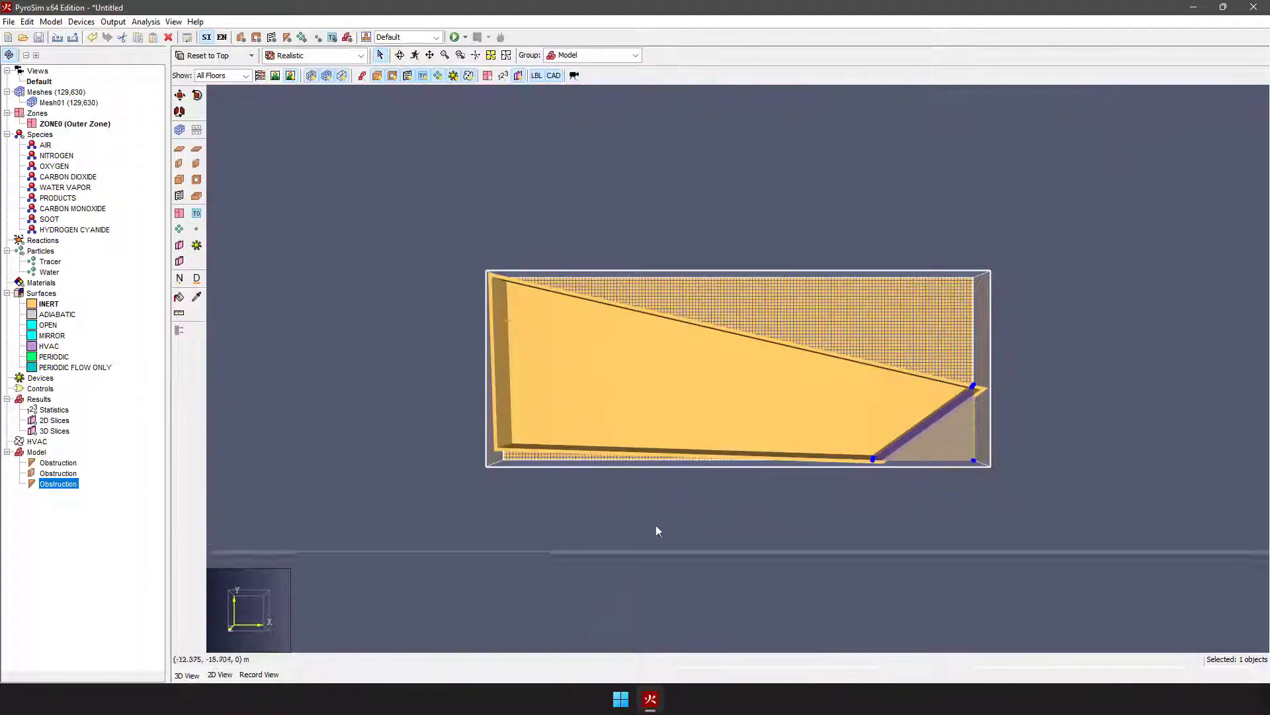
scroll(862, 536, up, 5)
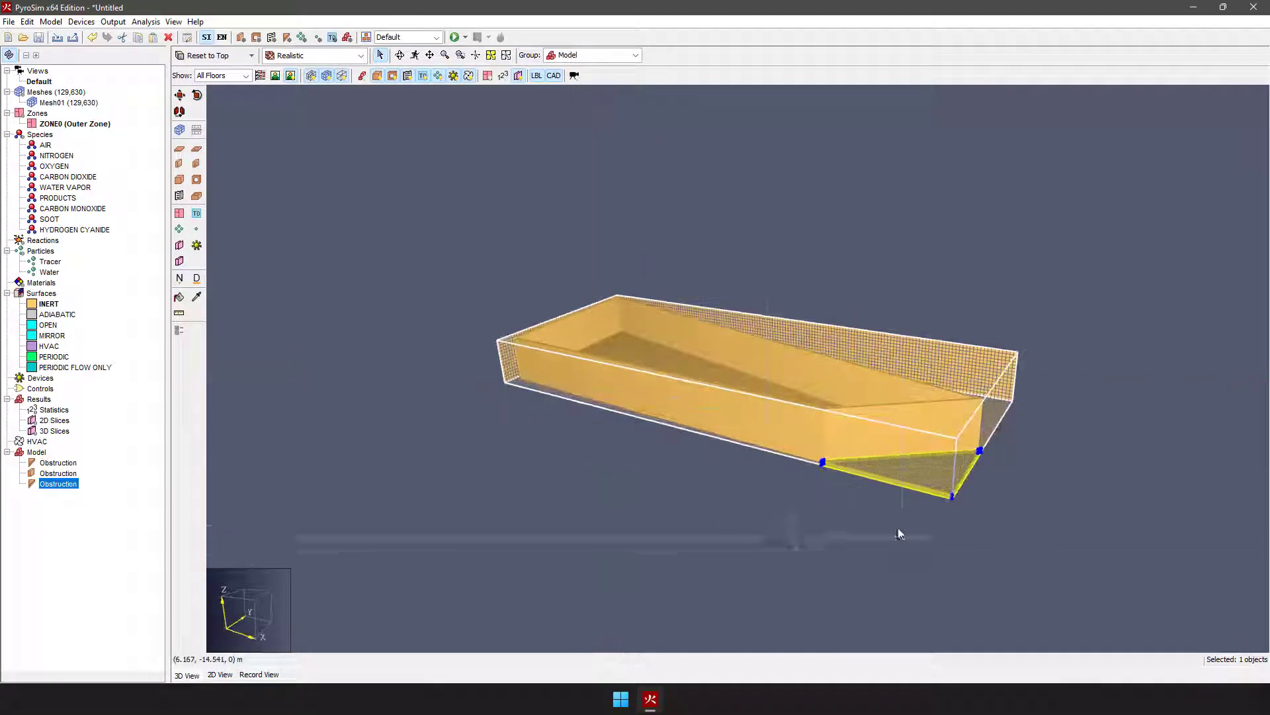
scroll(726, 487, up, 3)
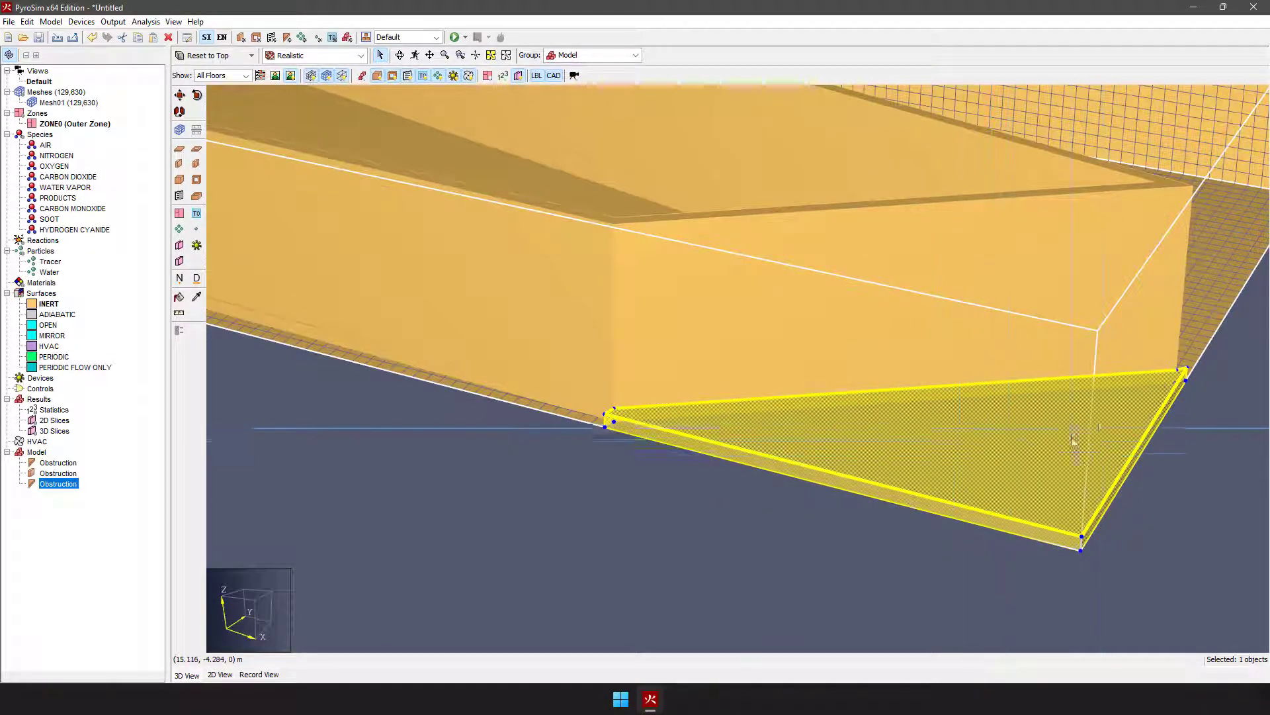
drag(1040, 467, 1101, 331)
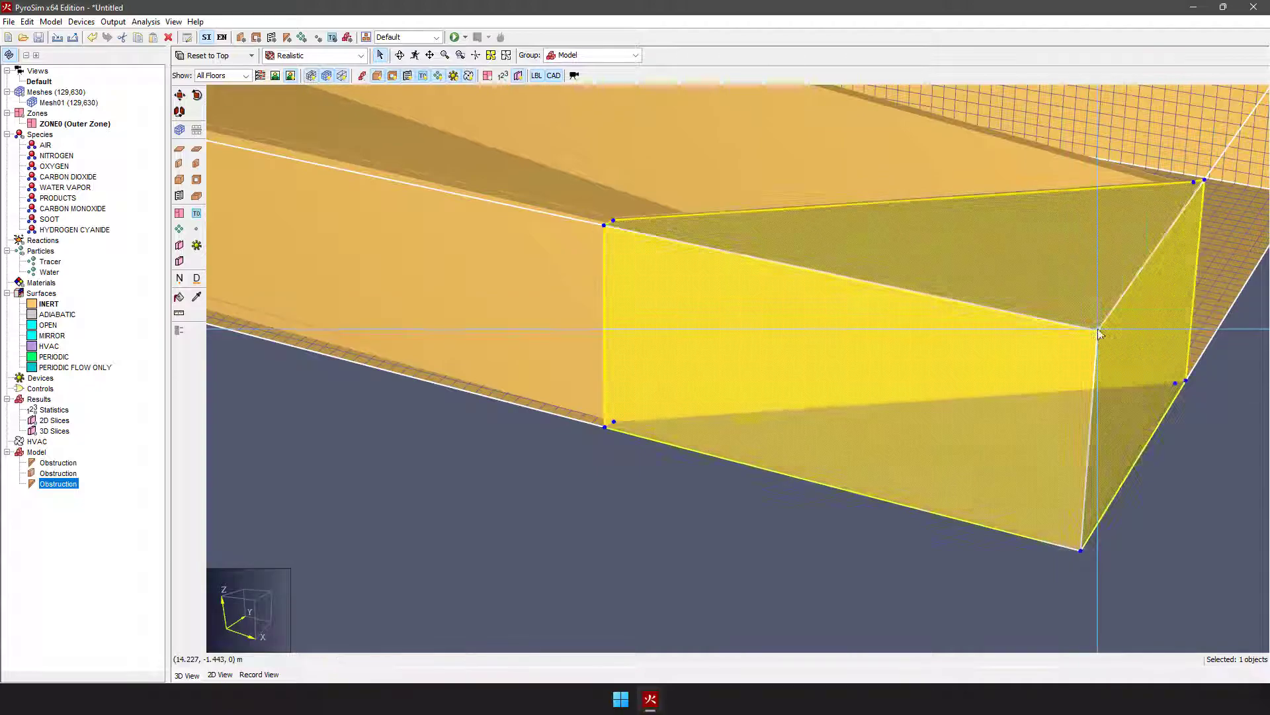
scroll(910, 434, down, 3)
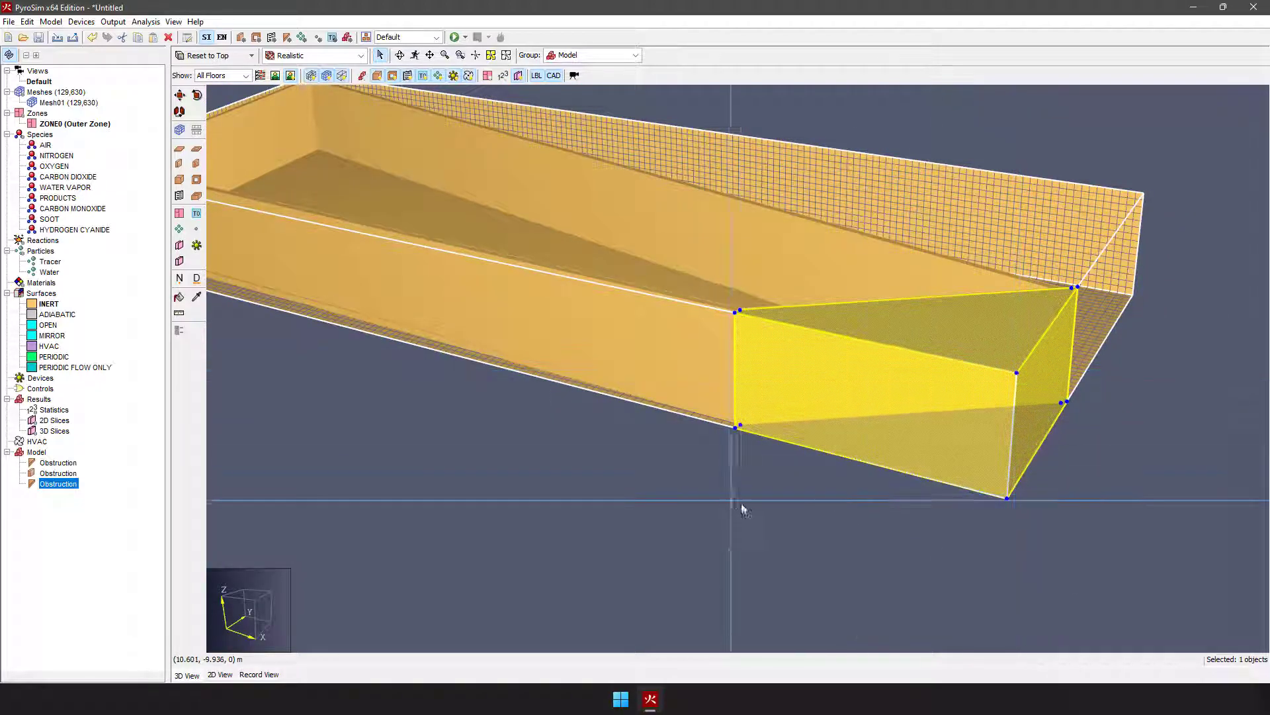
right_drag(732, 502, 874, 487)
right_drag(1008, 431, 1134, 349)
scroll(662, 519, down, 3)
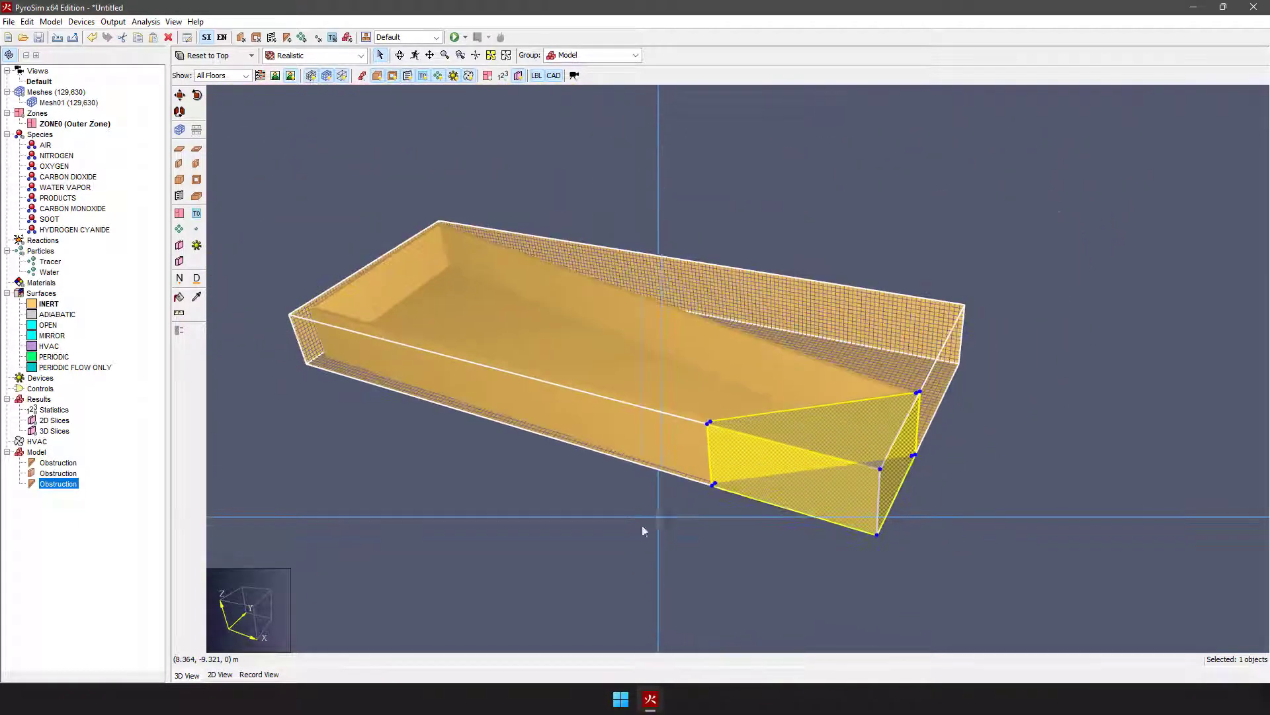
click(665, 537)
right_drag(698, 550, 786, 564)
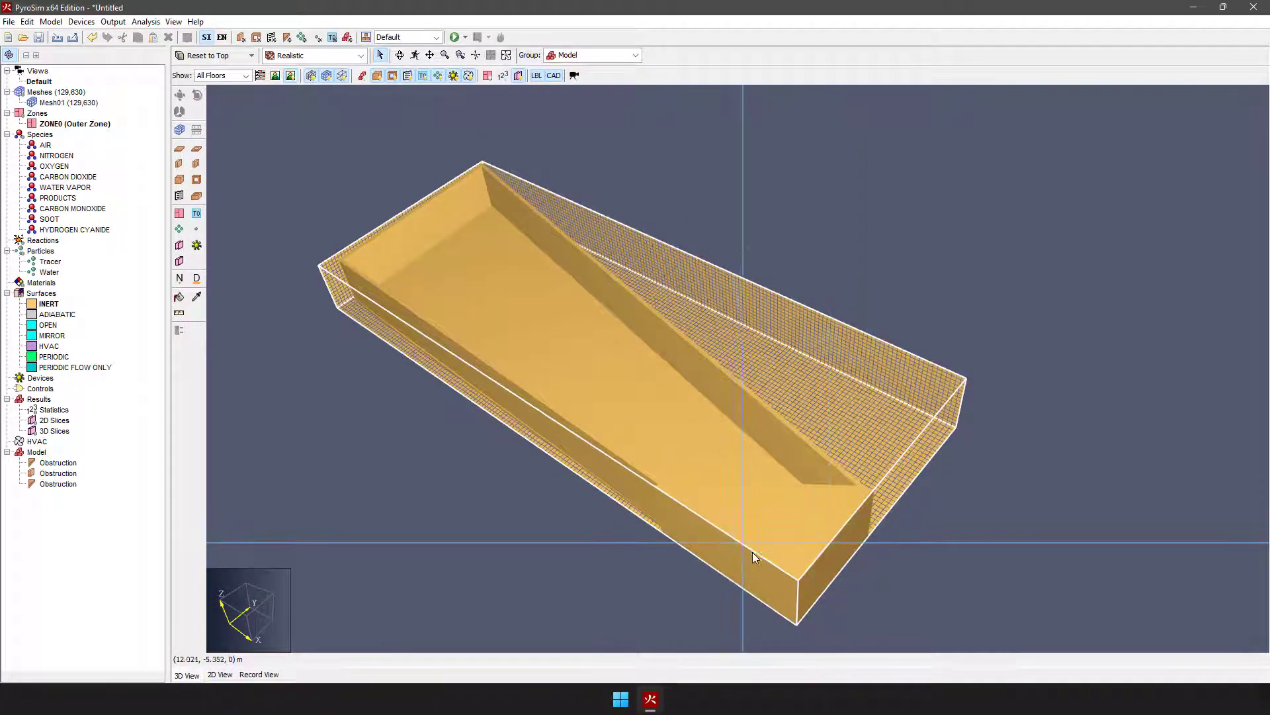
Step: Create a group named "Blanking OBST" under the Model group
click(792, 546)
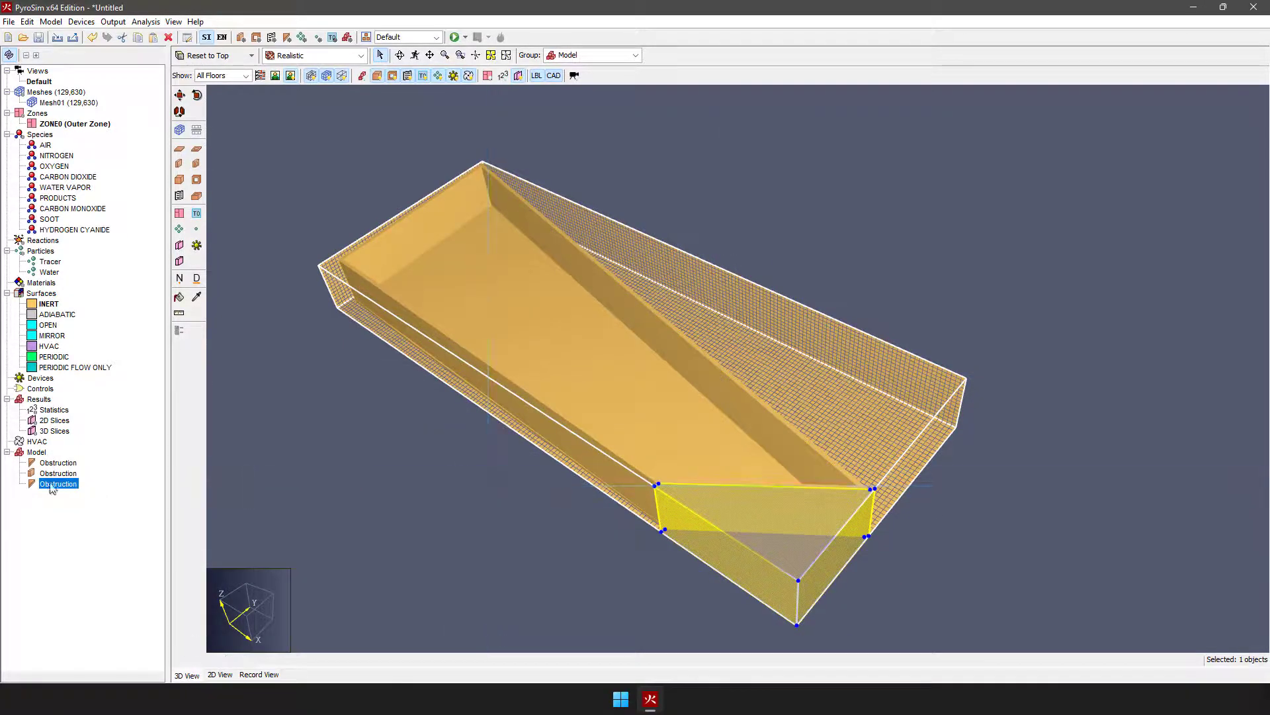
click(37, 452)
right_click(36, 452)
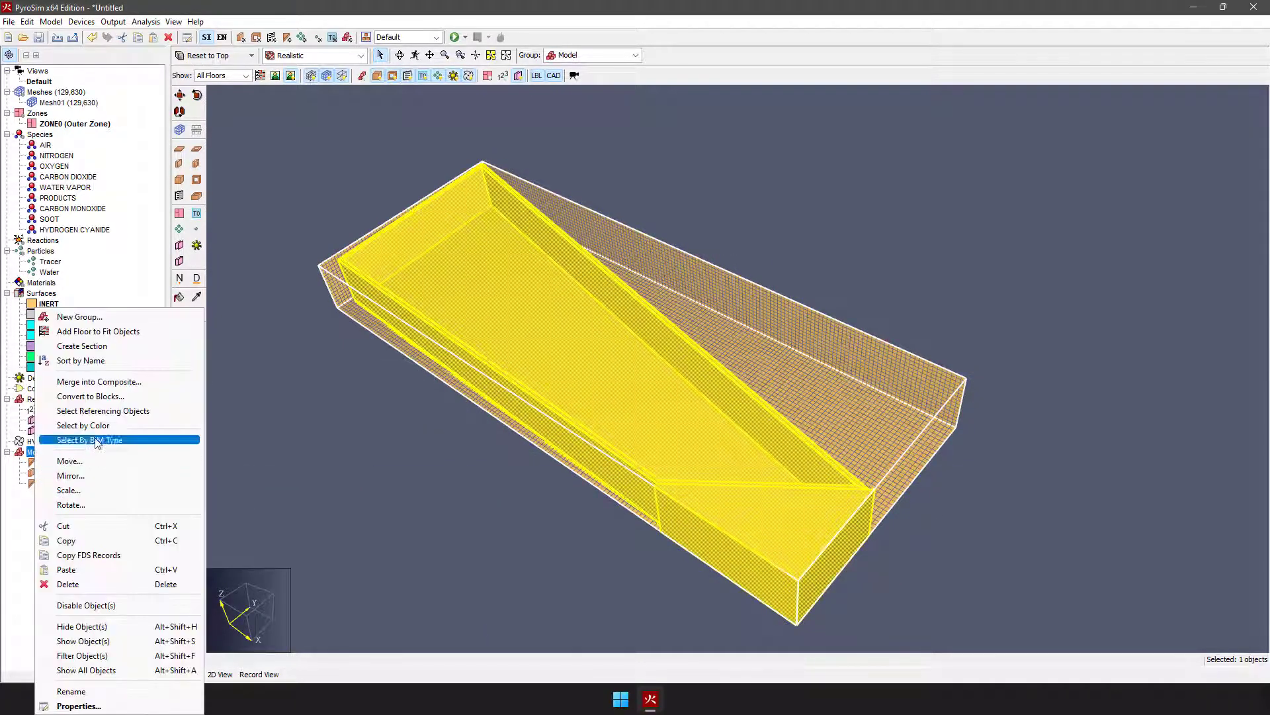
click(73, 315)
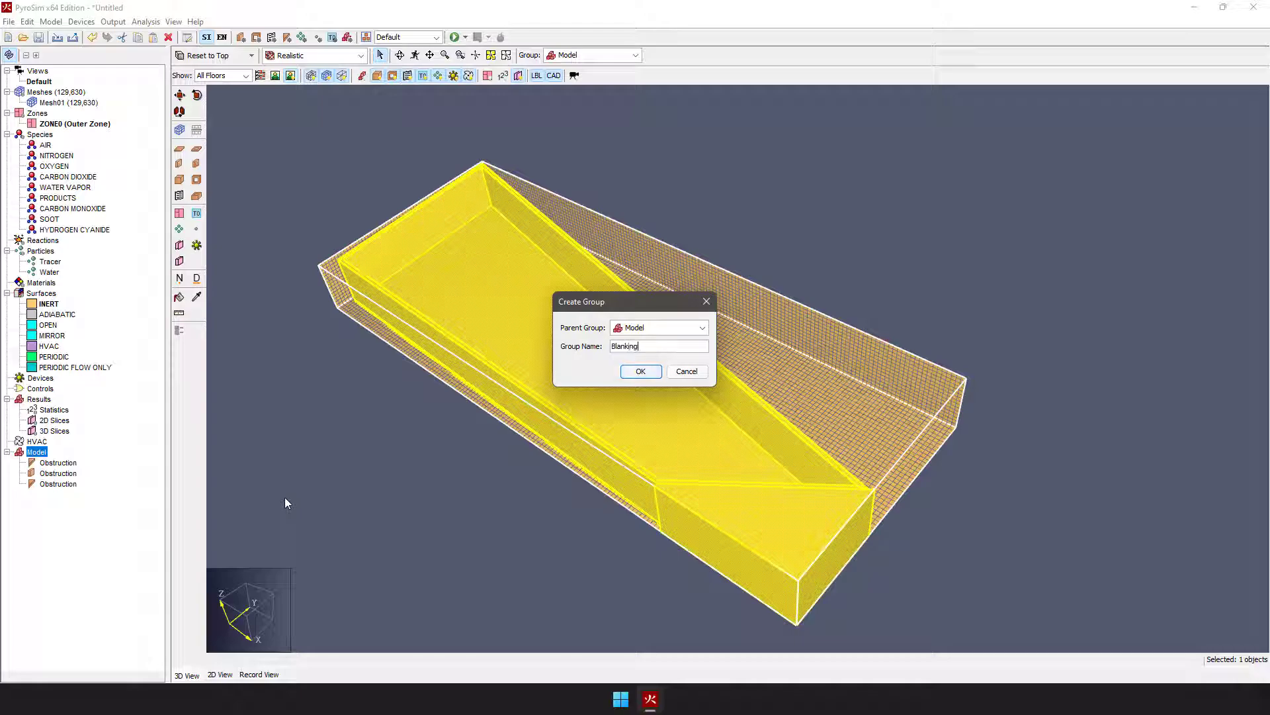
text(Blanking OBST)
key(Return)
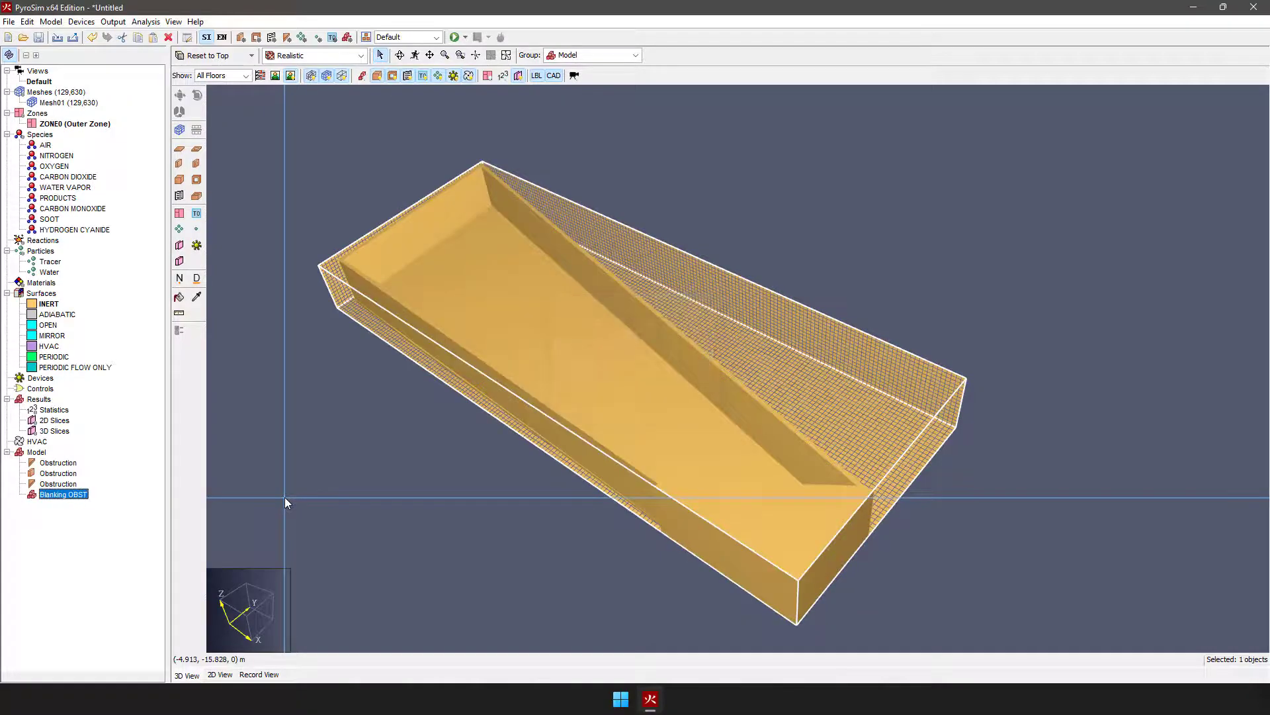
Step: Move the corner-filling obstruction into the Blanking OBST group and select it inside the expanded group
click(54, 484)
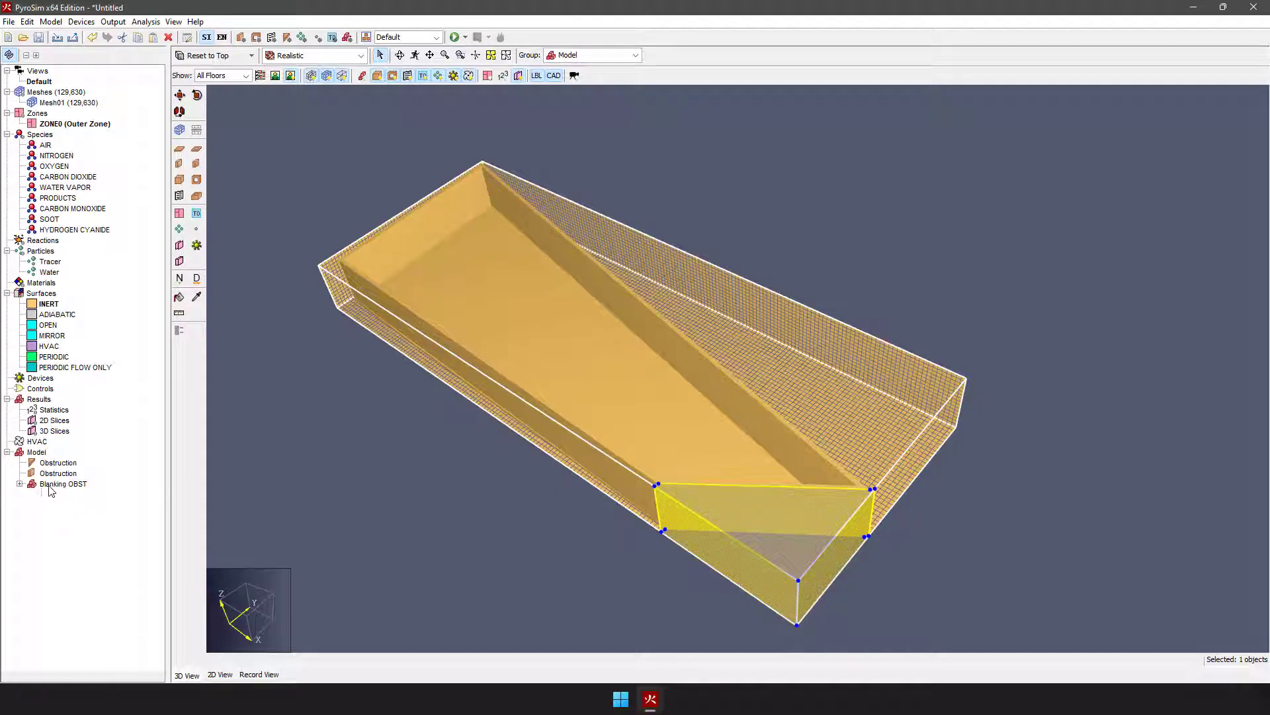
click(20, 485)
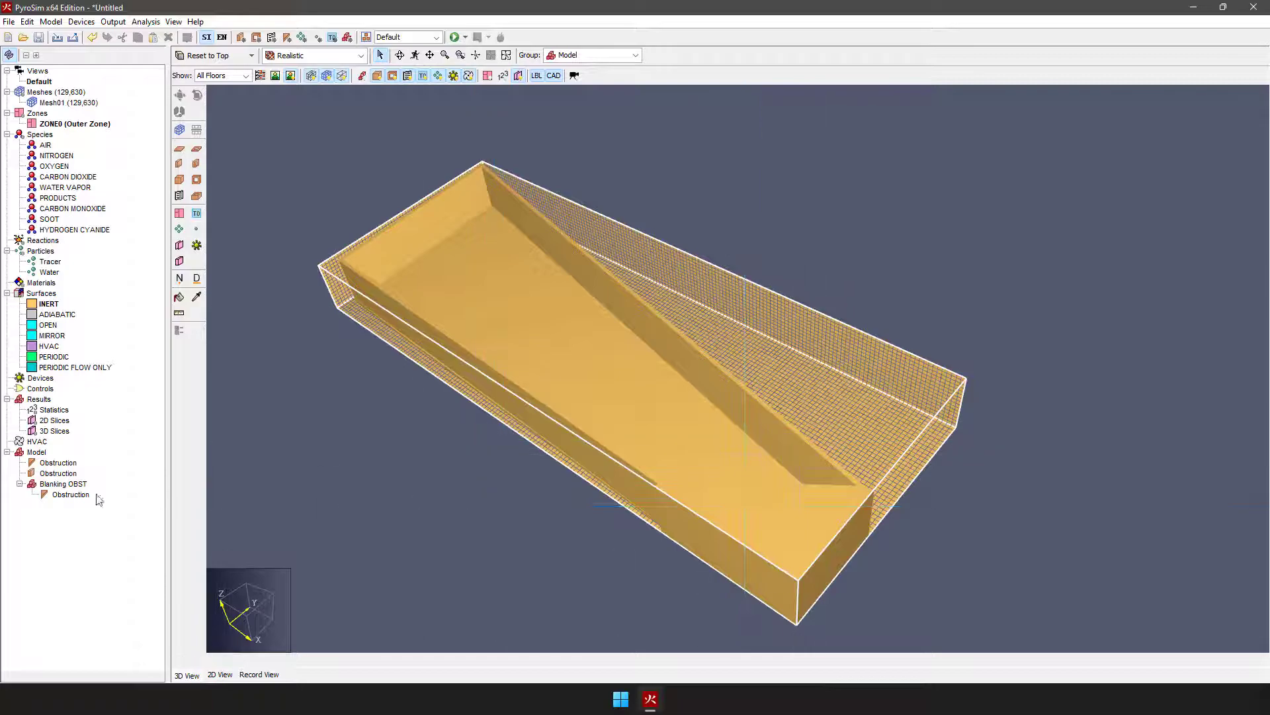
click(66, 495)
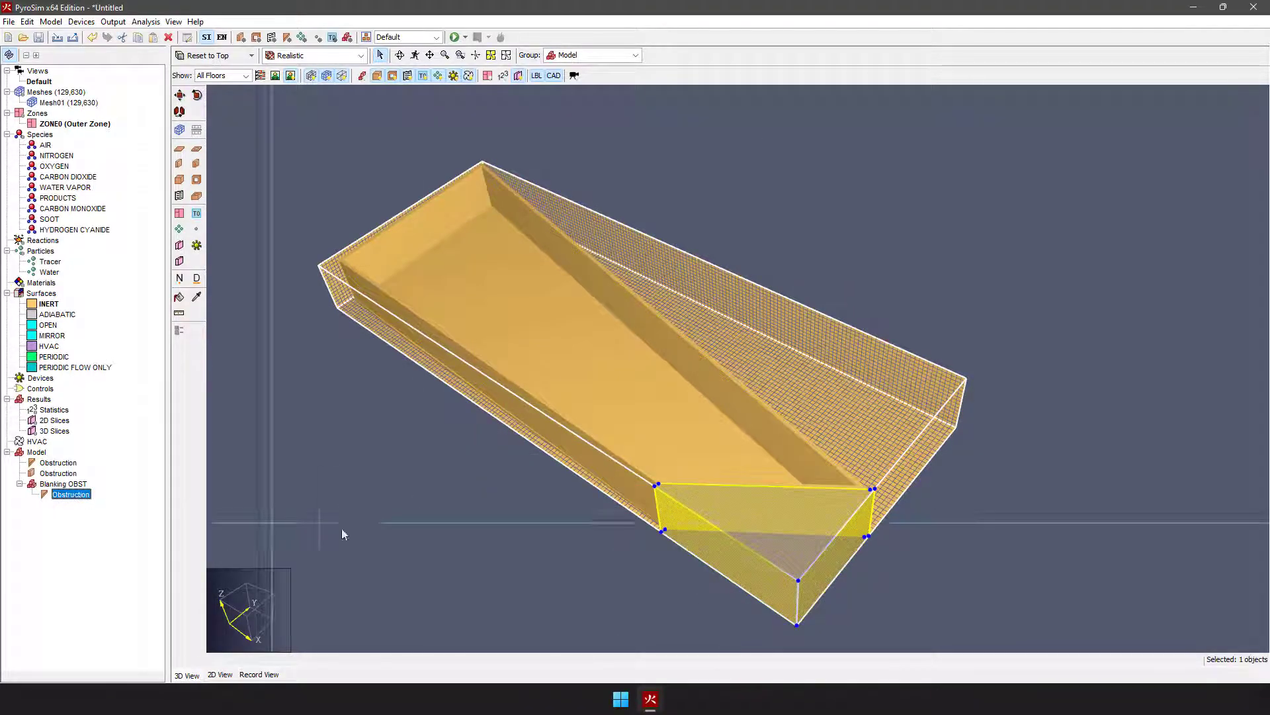
Step: In the 2D top view, draw a slab obstruction filling the narrow strip between the long wall and the mesh's minimum-Y edge, up to the corner block
click(368, 531)
right_drag(403, 411, 594, 516)
click(479, 56)
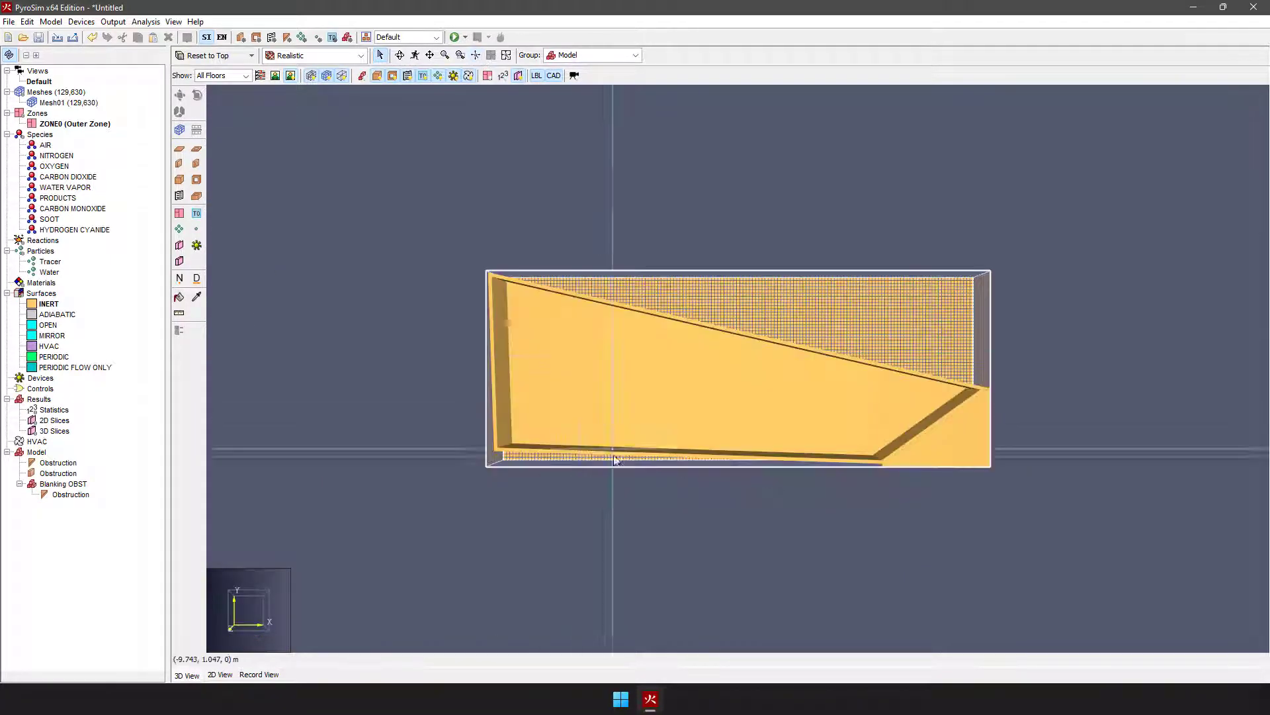
scroll(600, 510, up, 3)
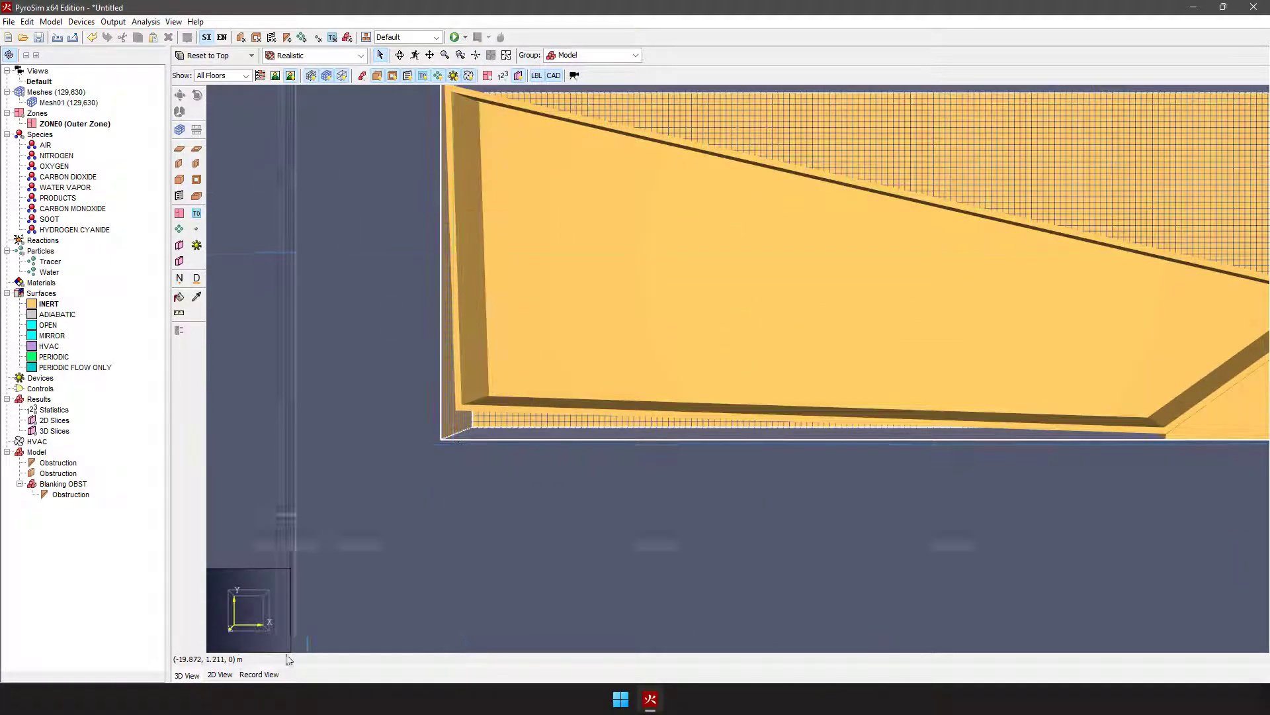
click(207, 674)
scroll(927, 463, down, 3)
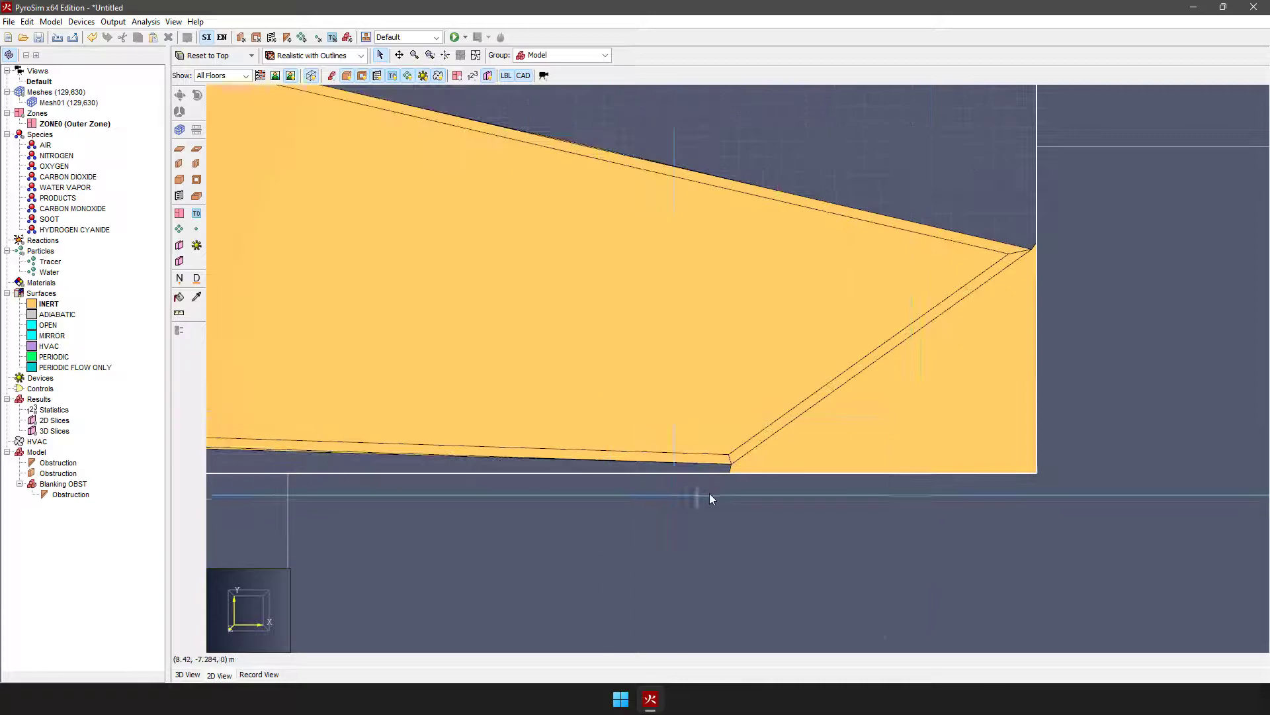
scroll(728, 497, up, 3)
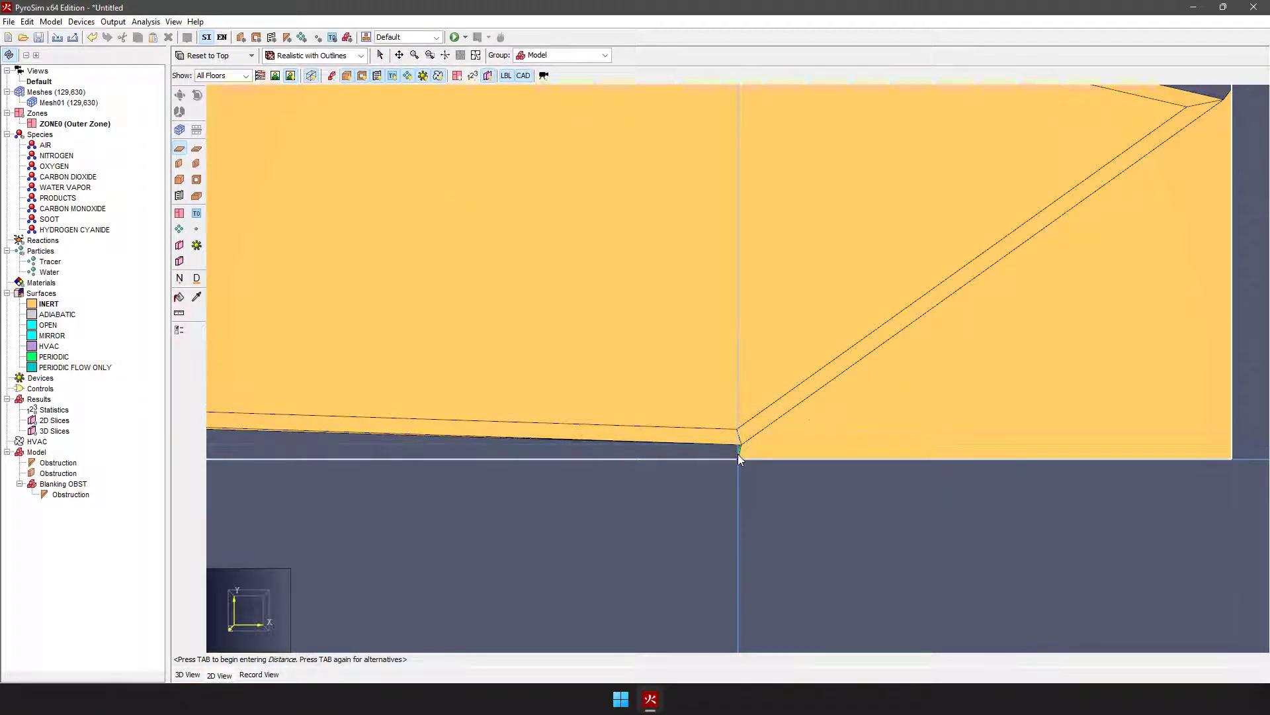
scroll(724, 466, down, 5)
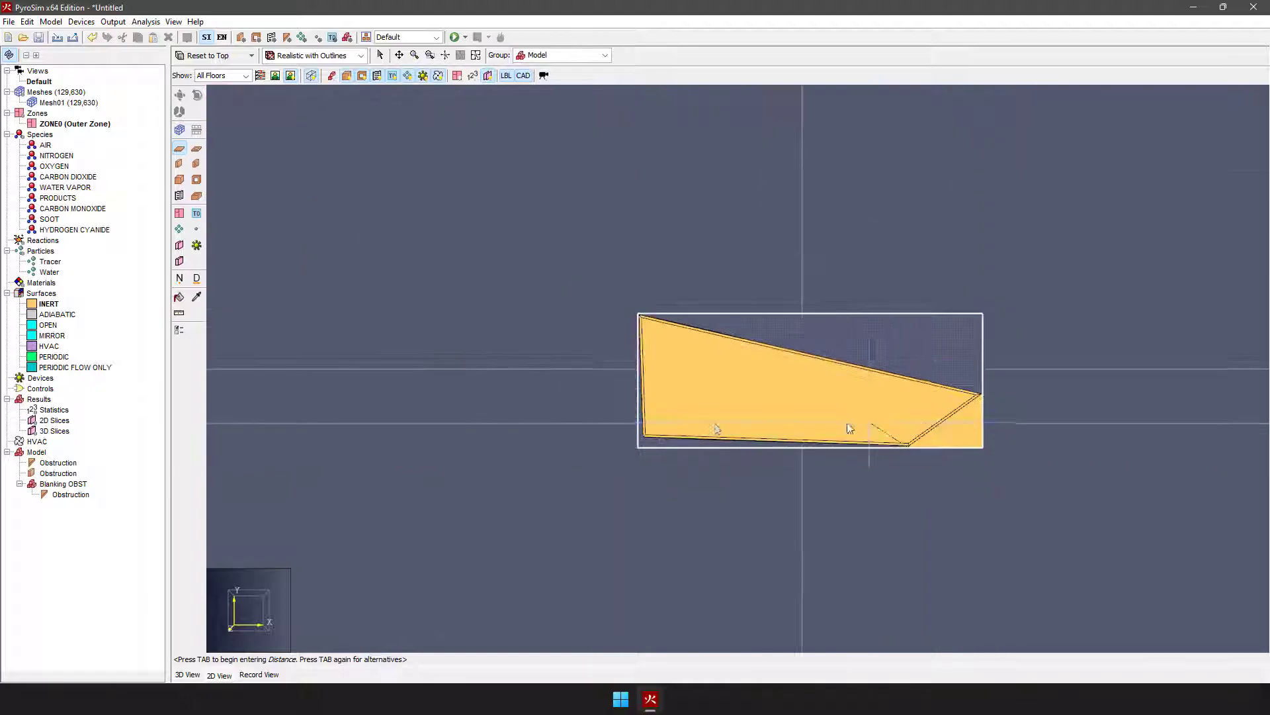
scroll(660, 462, up, 3)
scroll(660, 462, up, 2)
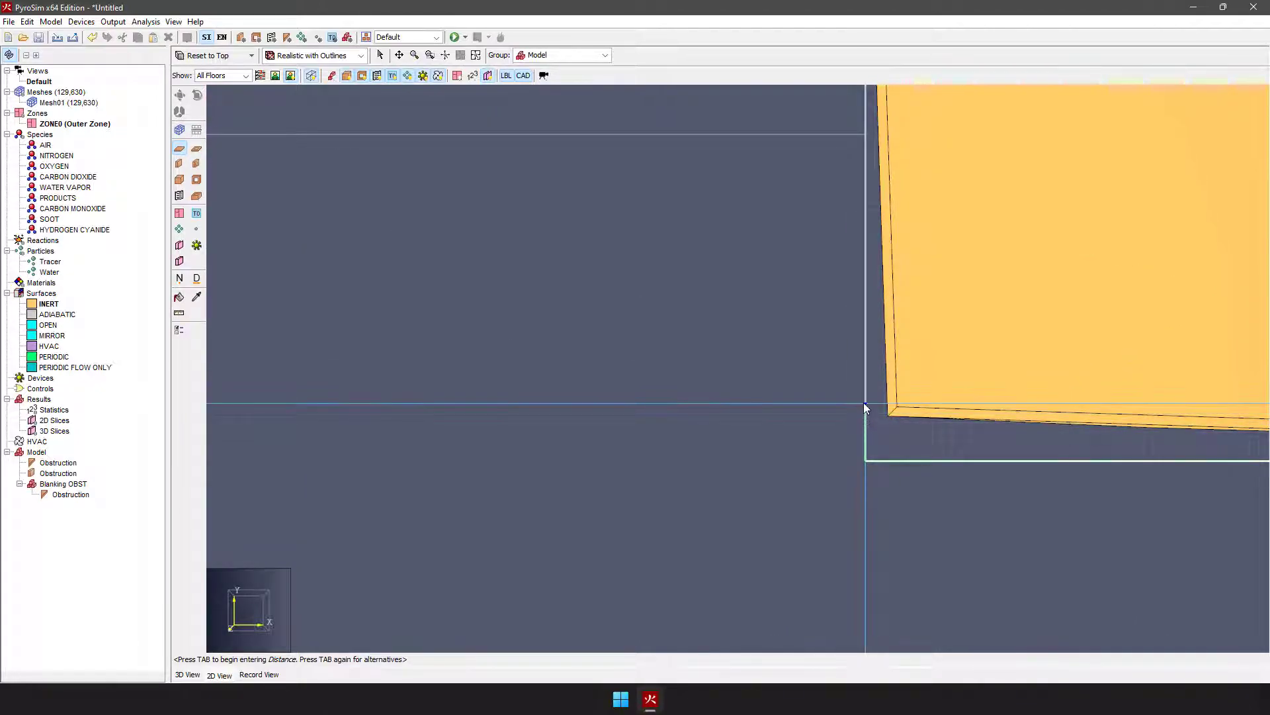
scroll(864, 410, down, 2)
scroll(851, 449, up, 4)
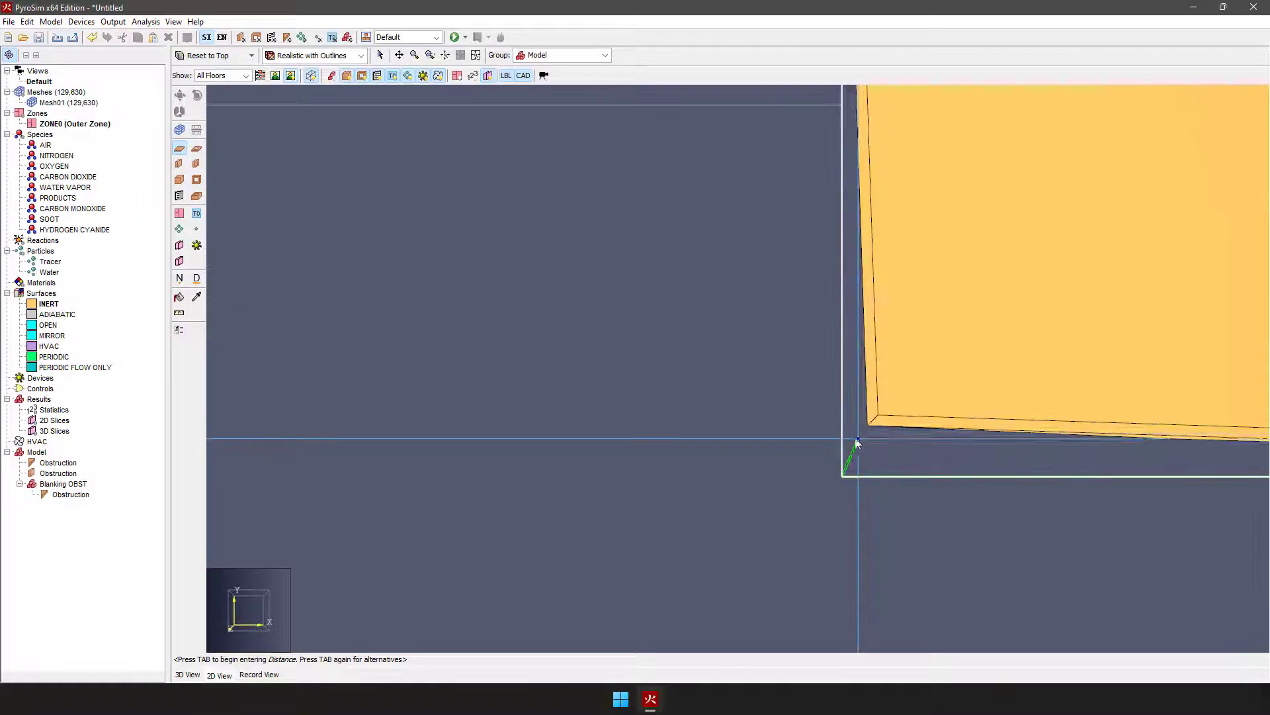
click(826, 398)
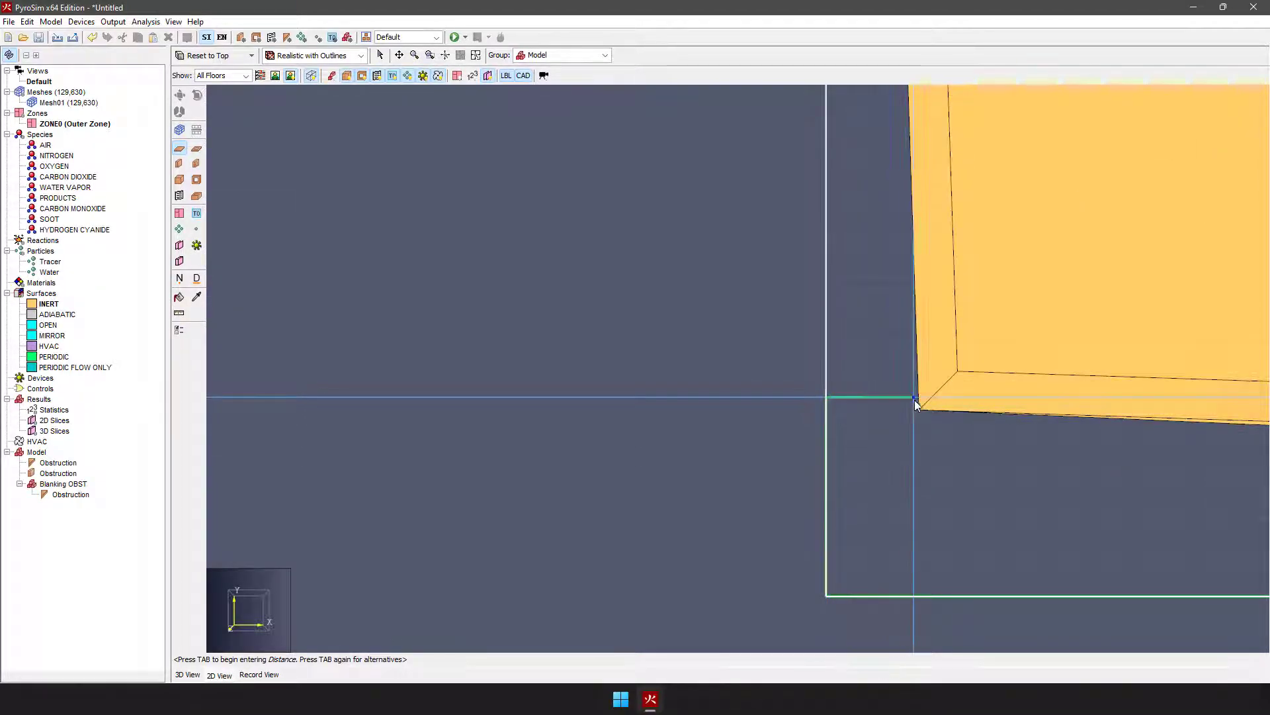
scroll(913, 431, down, 5)
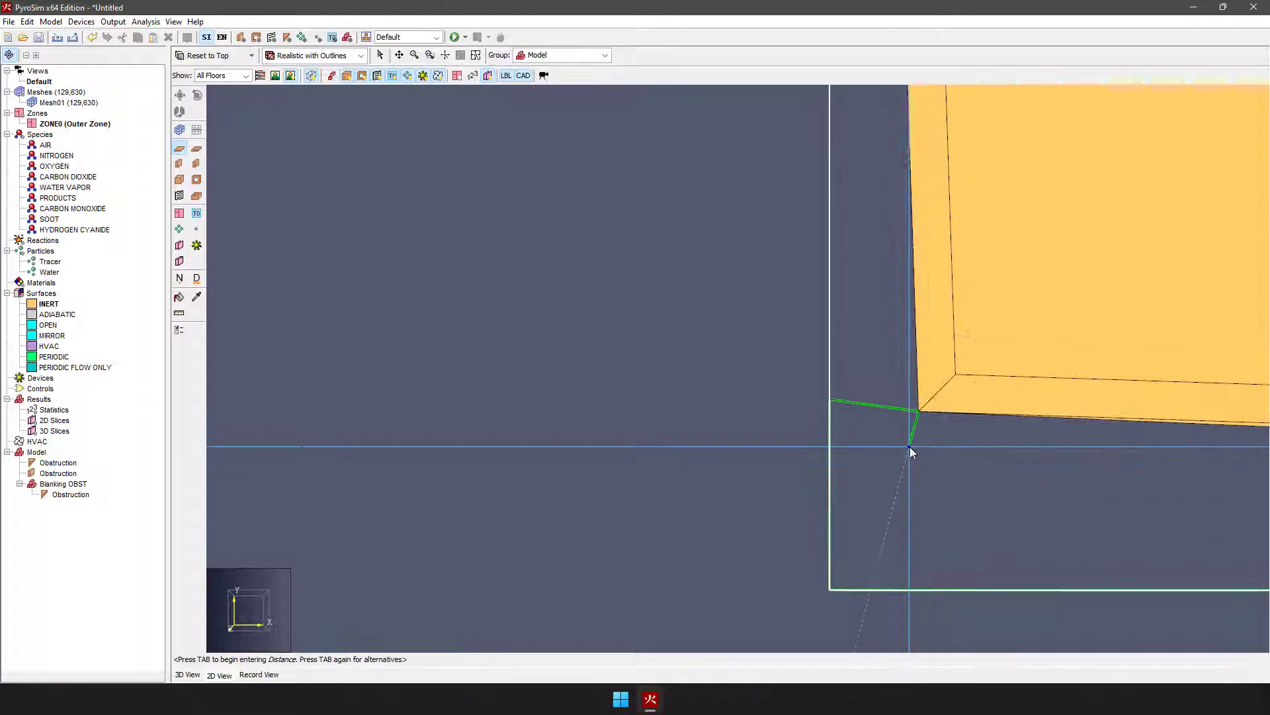
scroll(764, 402, down, 2)
scroll(1101, 437, up, 10)
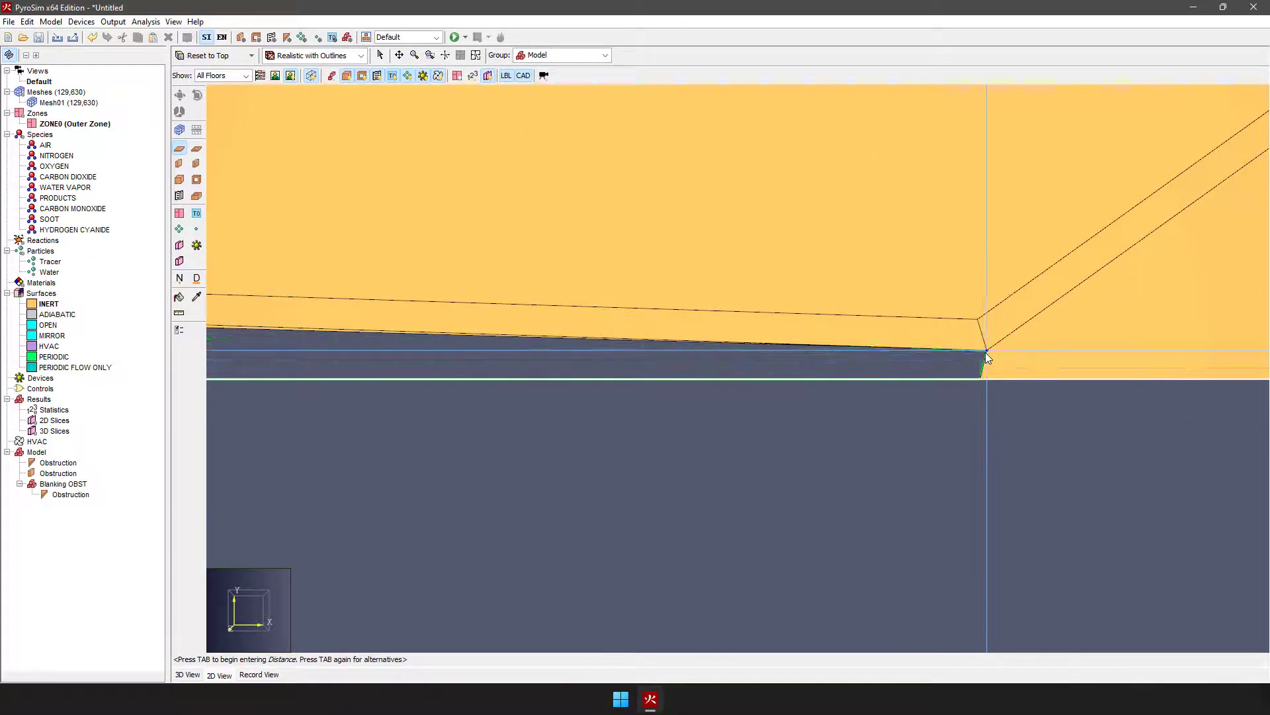
click(986, 358)
scroll(990, 425, down, 3)
scroll(871, 463, down, 5)
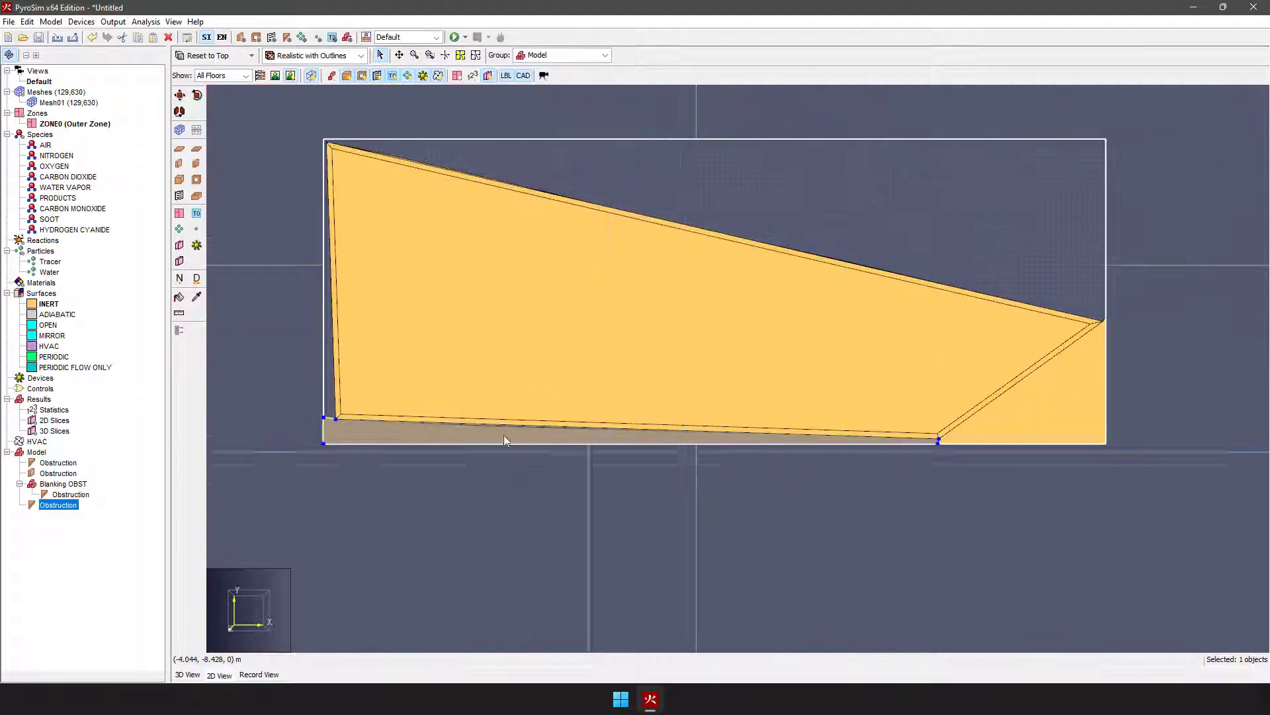
Step: In the 3D view, raise the new strip slab's top face to the top of the mesh and inspect the filled side
click(188, 674)
right_drag(570, 533, 695, 253)
right_drag(827, 452, 671, 317)
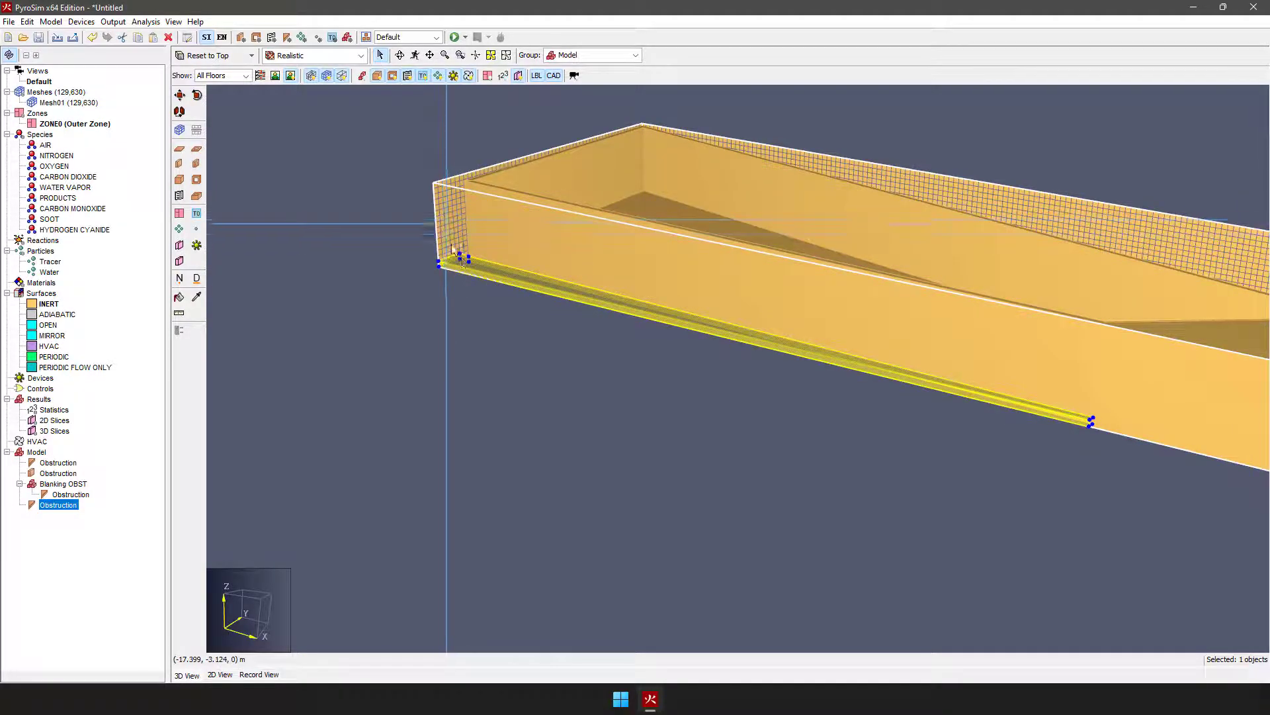
drag(477, 266, 431, 181)
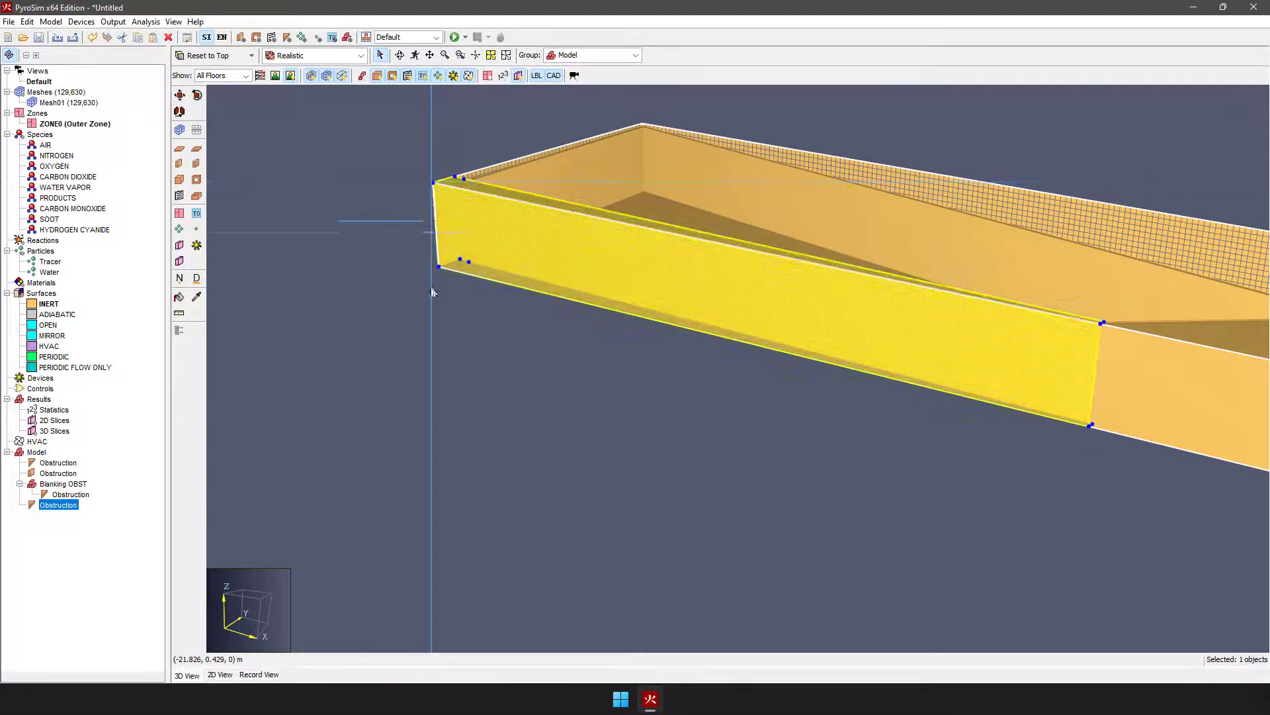
click(430, 357)
right_drag(684, 319, 710, 521)
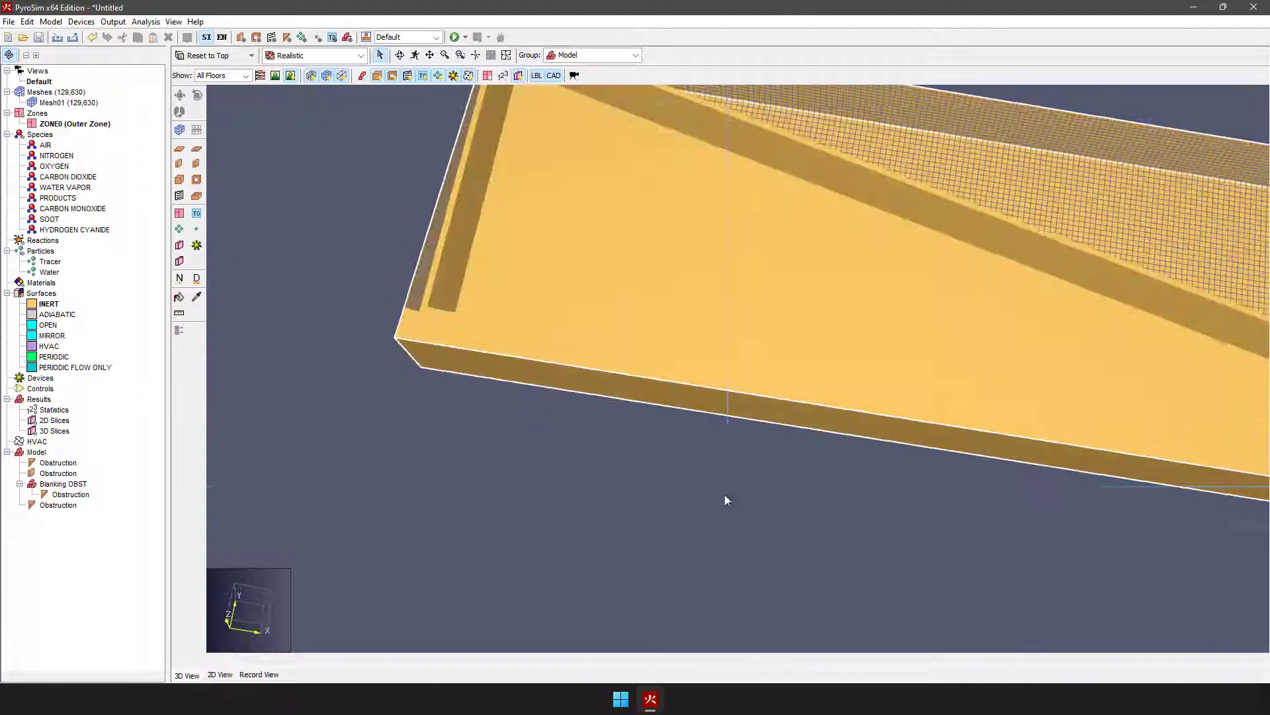
scroll(642, 443, down, 5)
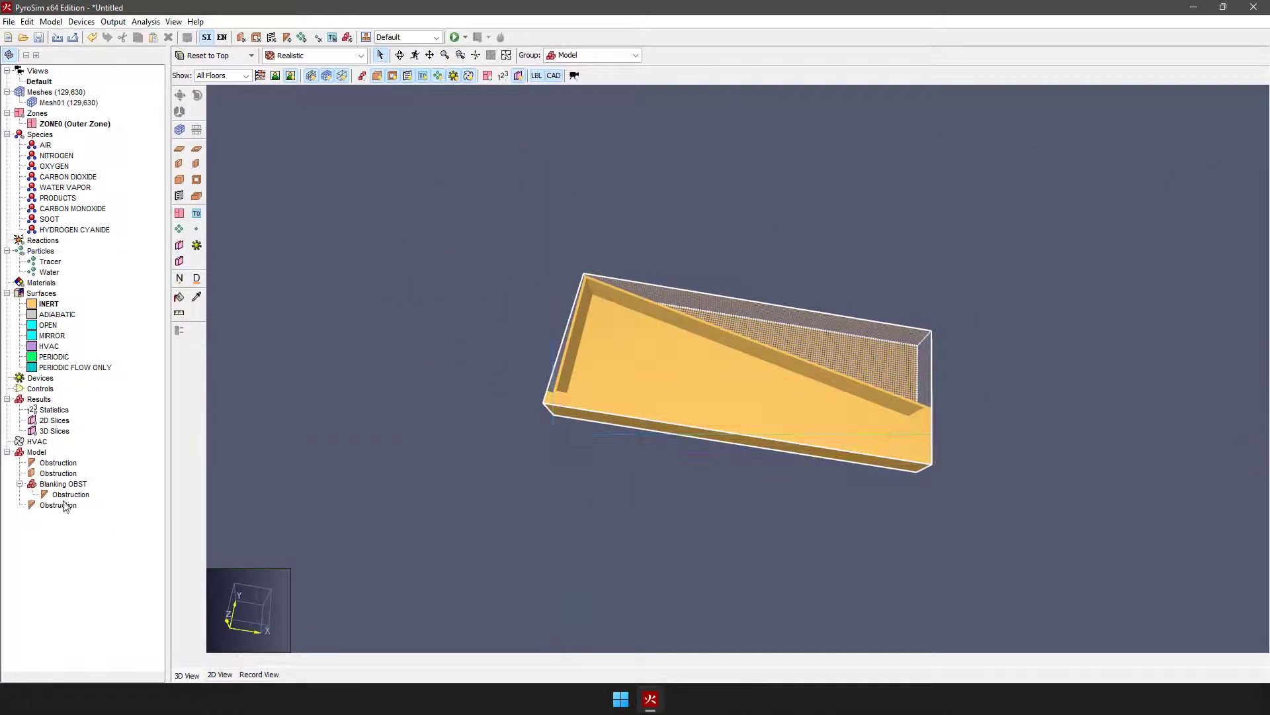
Step: Move the strip-filling obstruction into the Blanking OBST group and select the whole group
click(58, 505)
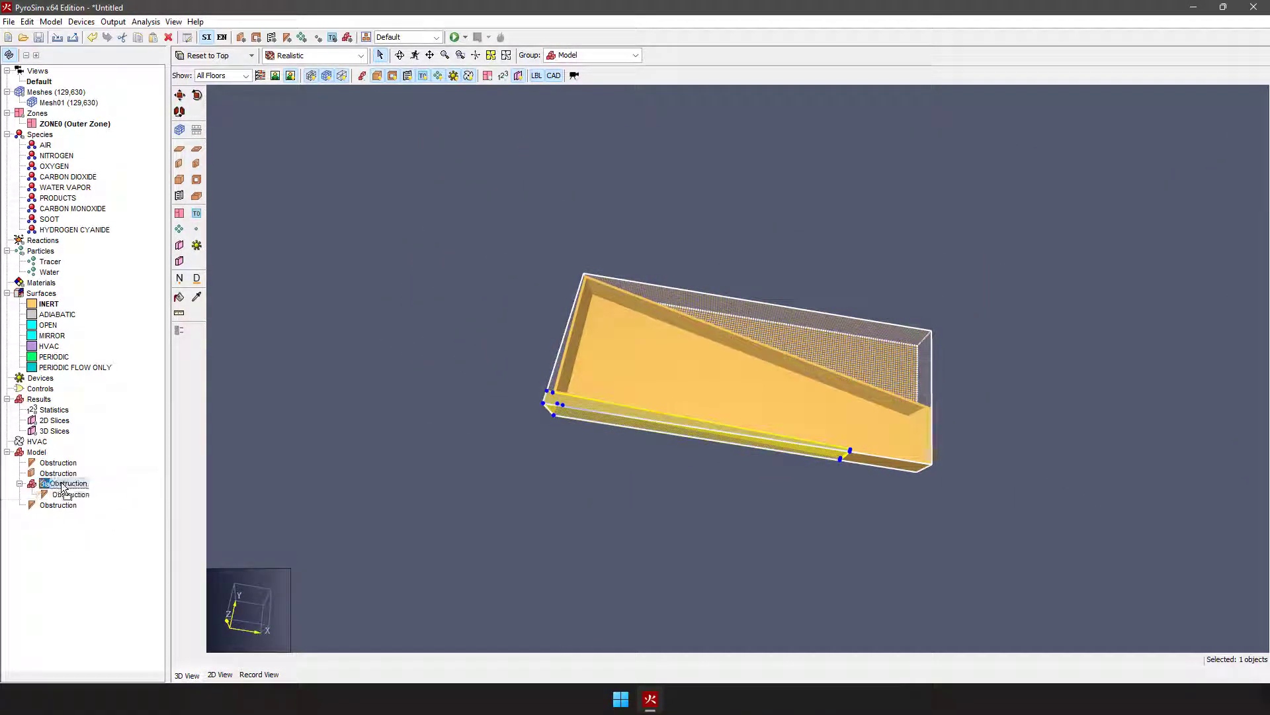
click(20, 484)
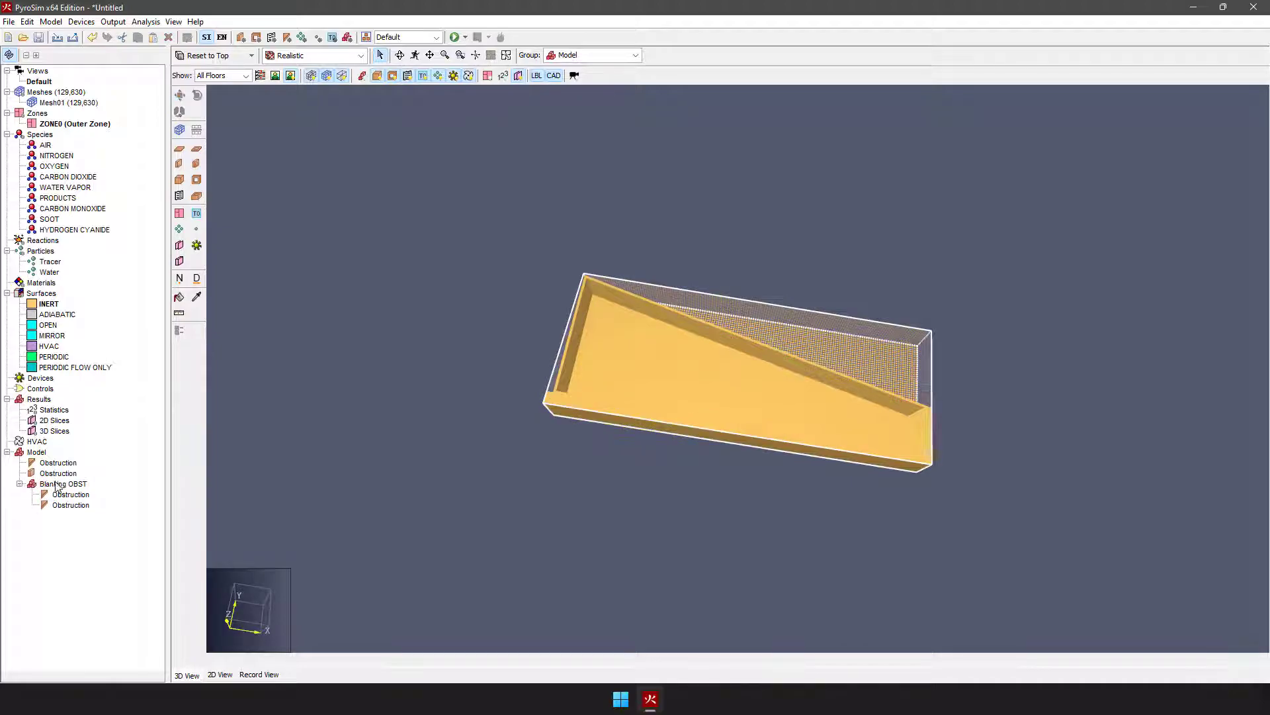
click(59, 484)
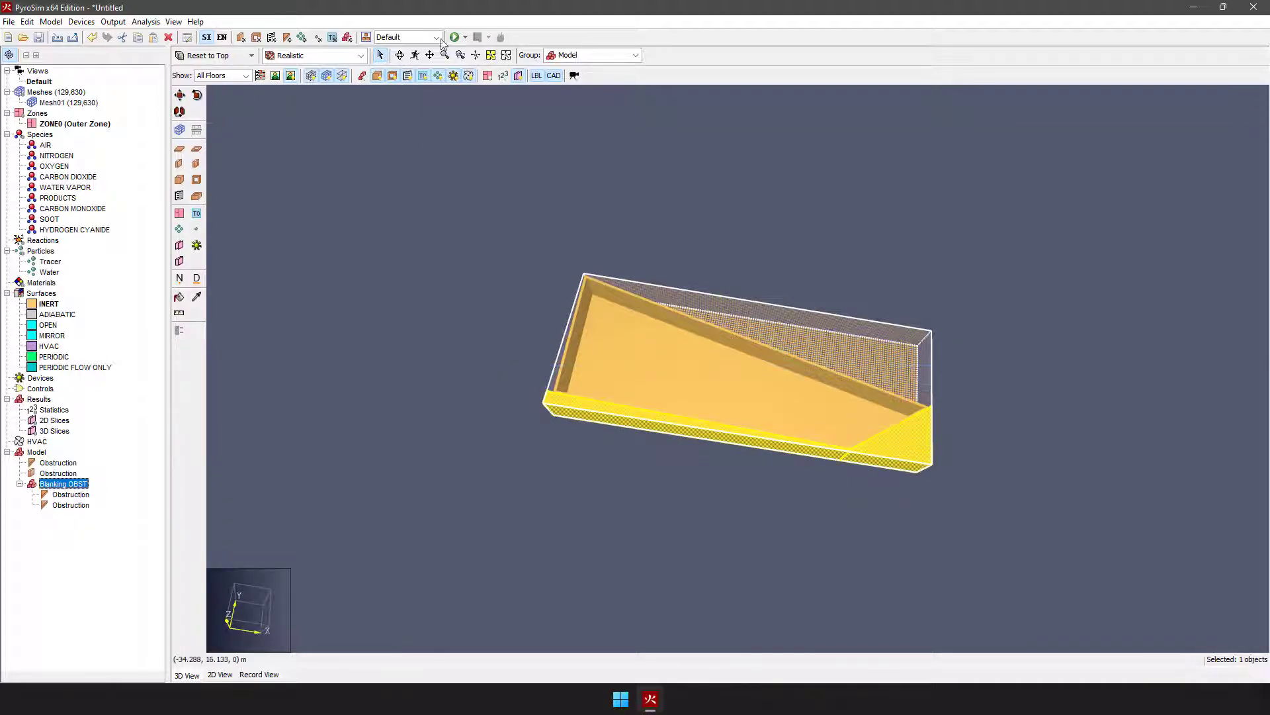
Step: Make Blanking OBST the active group for new objects and inspect the filled side of the room in 3D
click(635, 56)
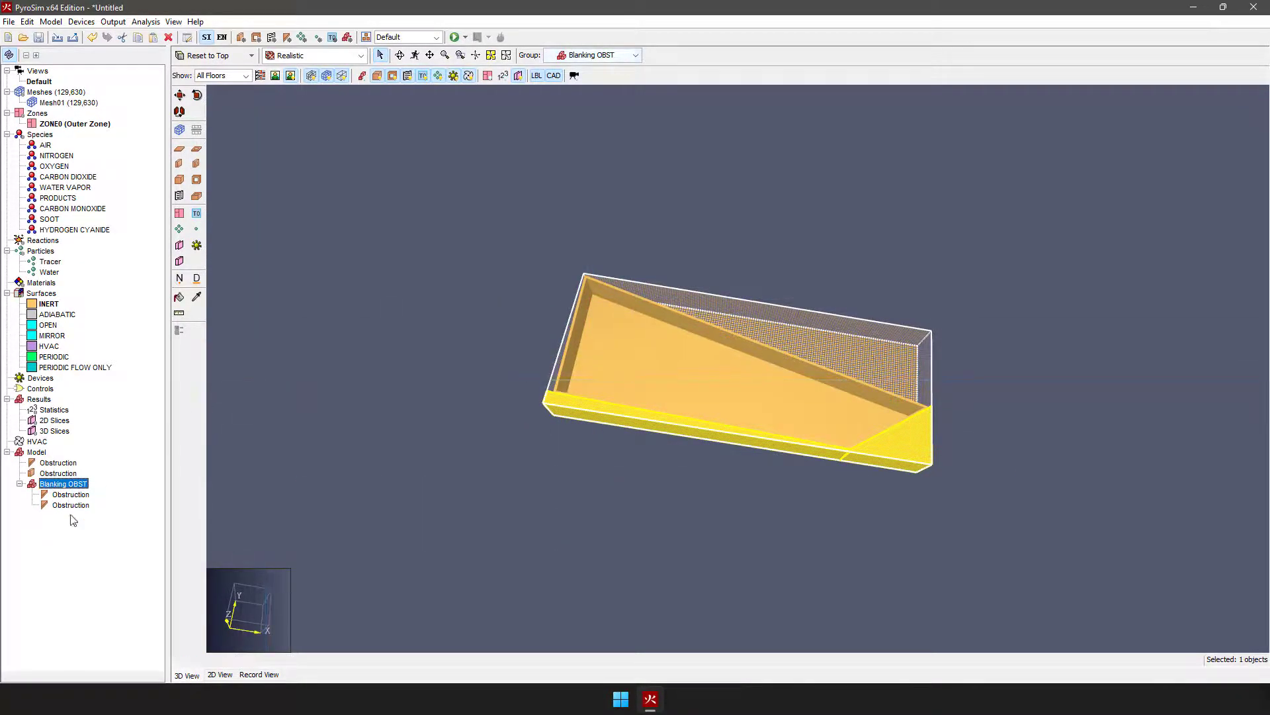
click(68, 546)
middle_drag(490, 335, 788, 419)
middle_drag(672, 474, 647, 407)
middle_drag(781, 430, 794, 482)
scroll(794, 471, up, 4)
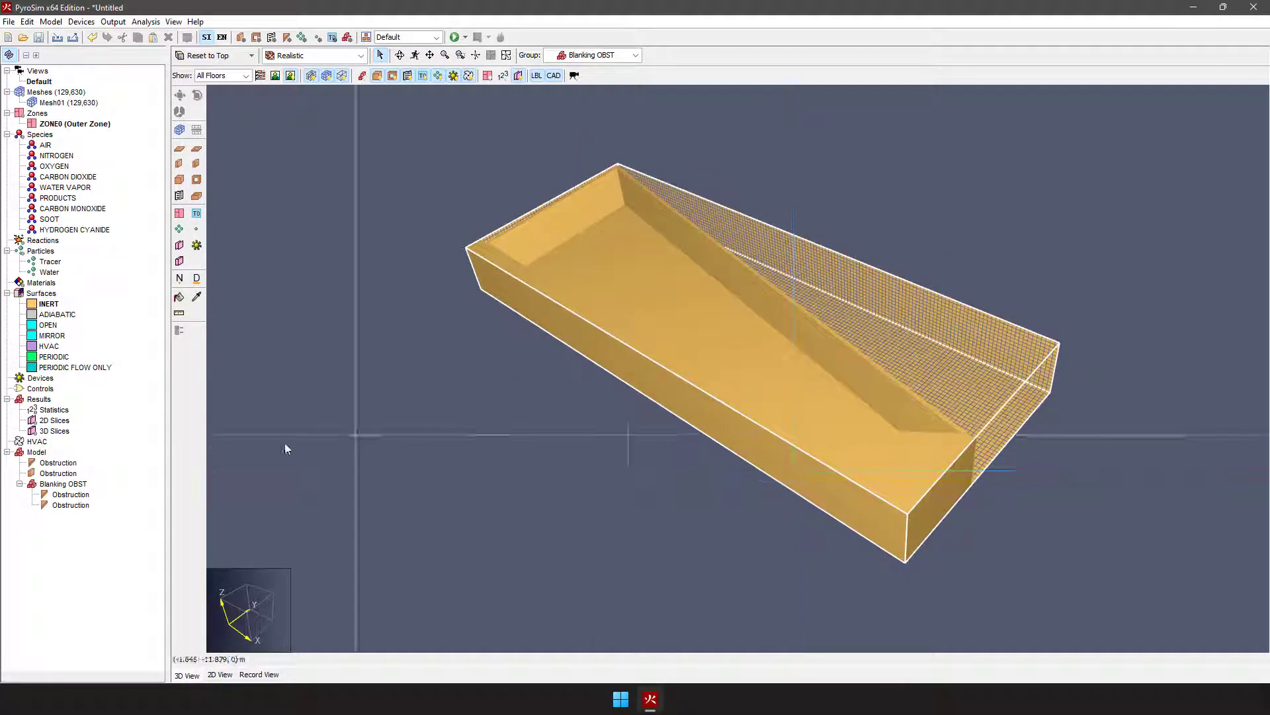
Step: Give the Blanking OBST group a specified purple color, code 5C00FF, with alpha 0 to make its obstructions fully transparent
right_click(57, 488)
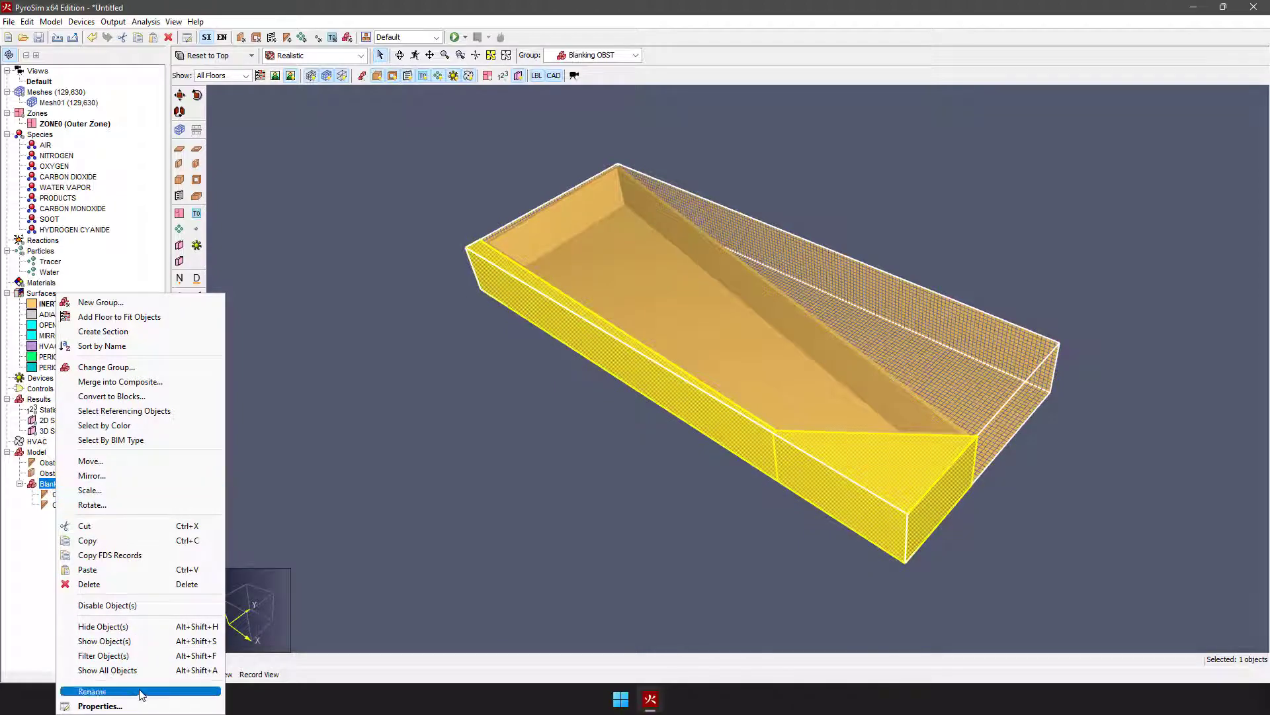
click(100, 705)
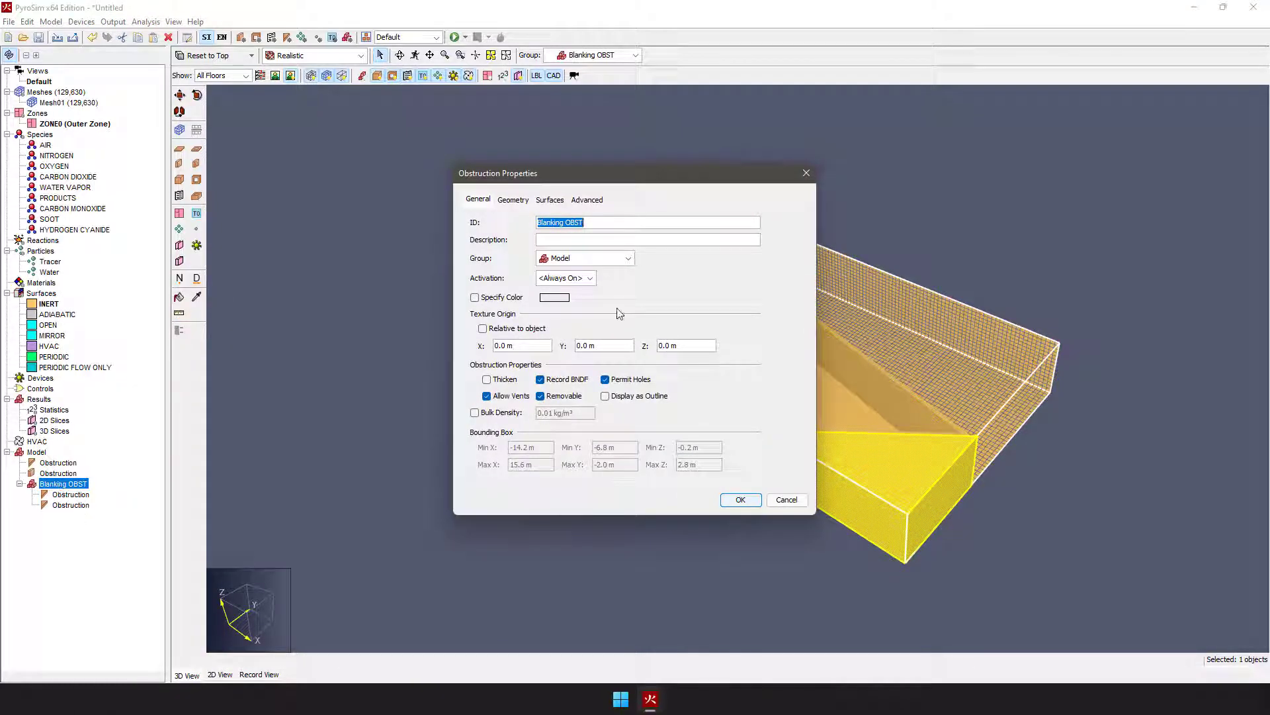
click(555, 298)
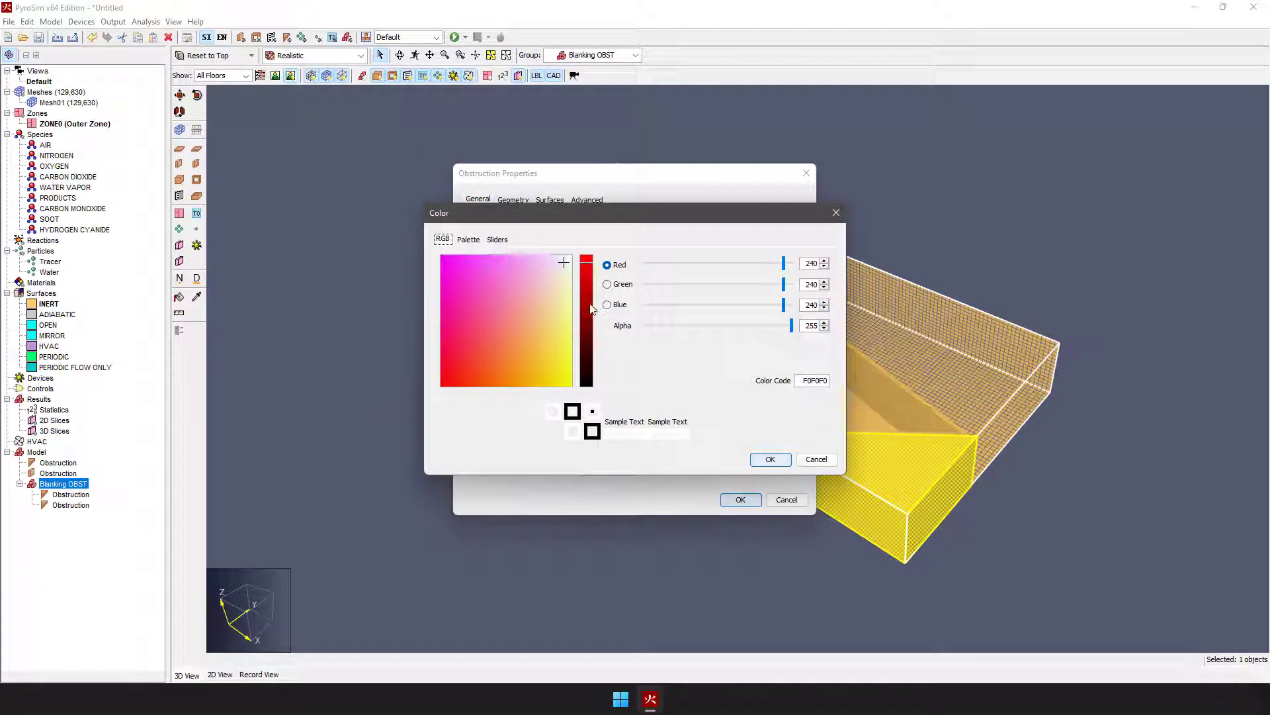
click(587, 338)
click(457, 303)
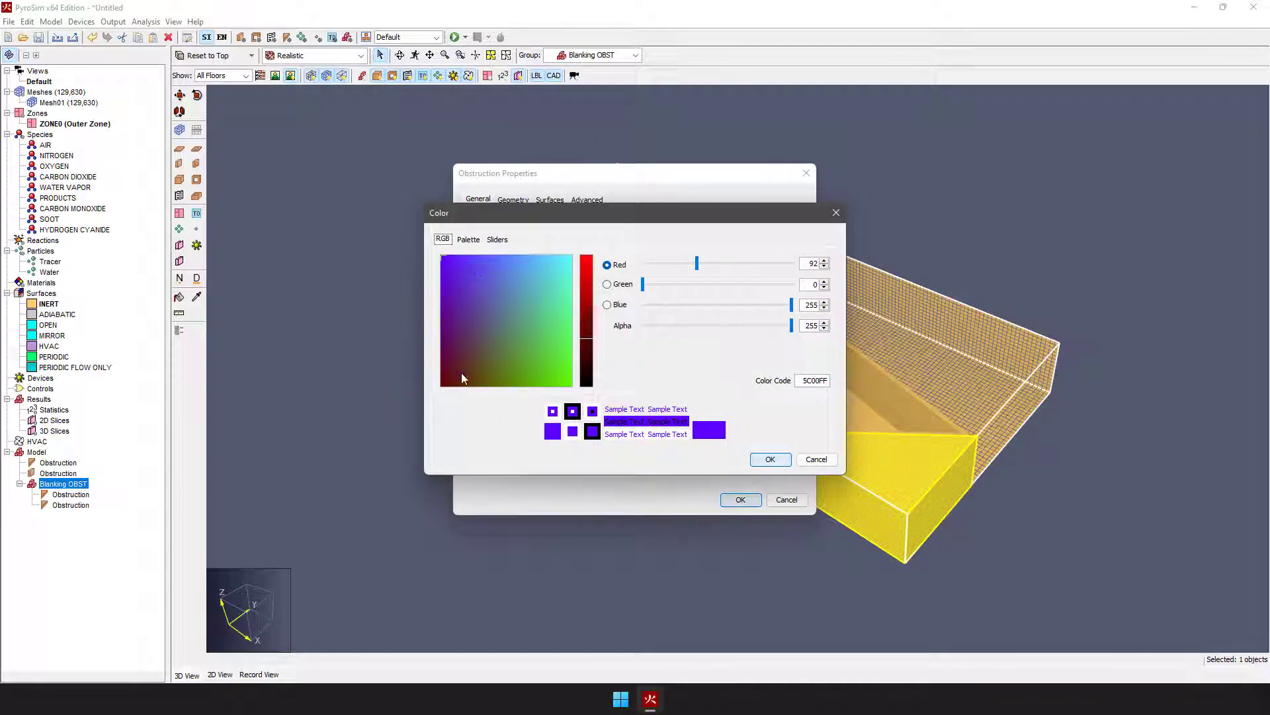
drag(546, 356, 431, 256)
drag(792, 330, 632, 326)
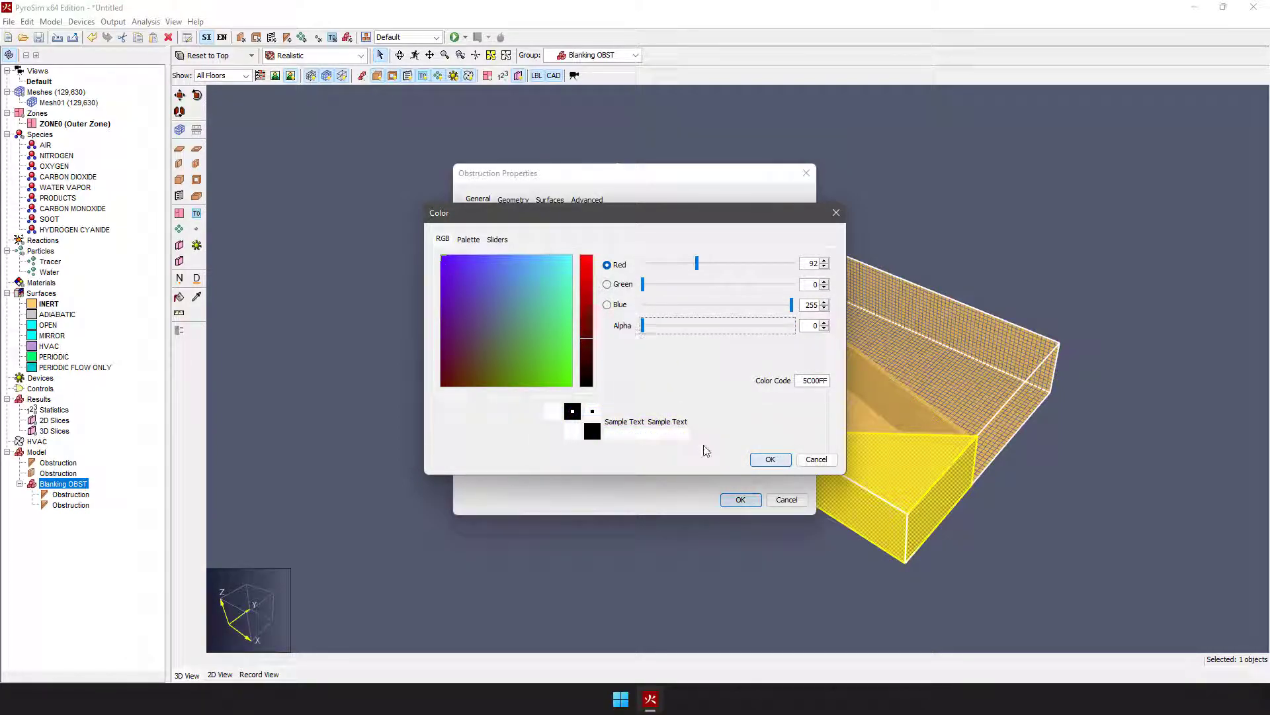
click(770, 459)
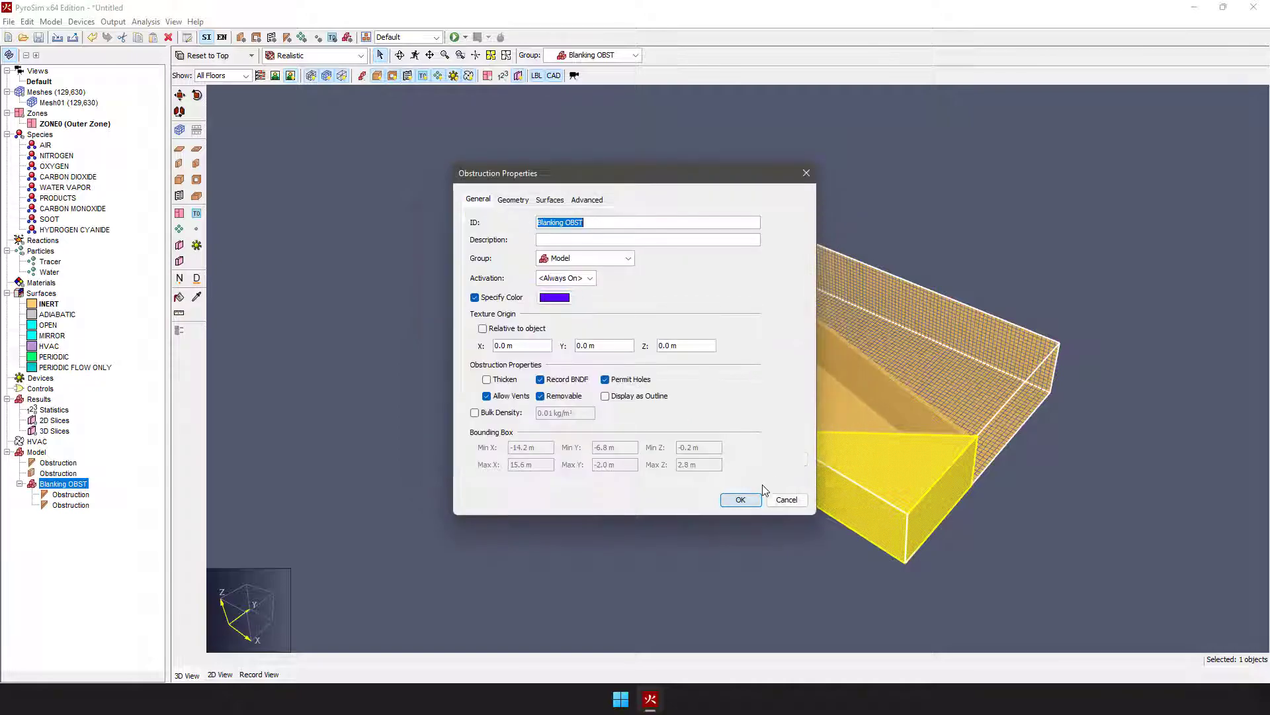
click(741, 501)
click(599, 522)
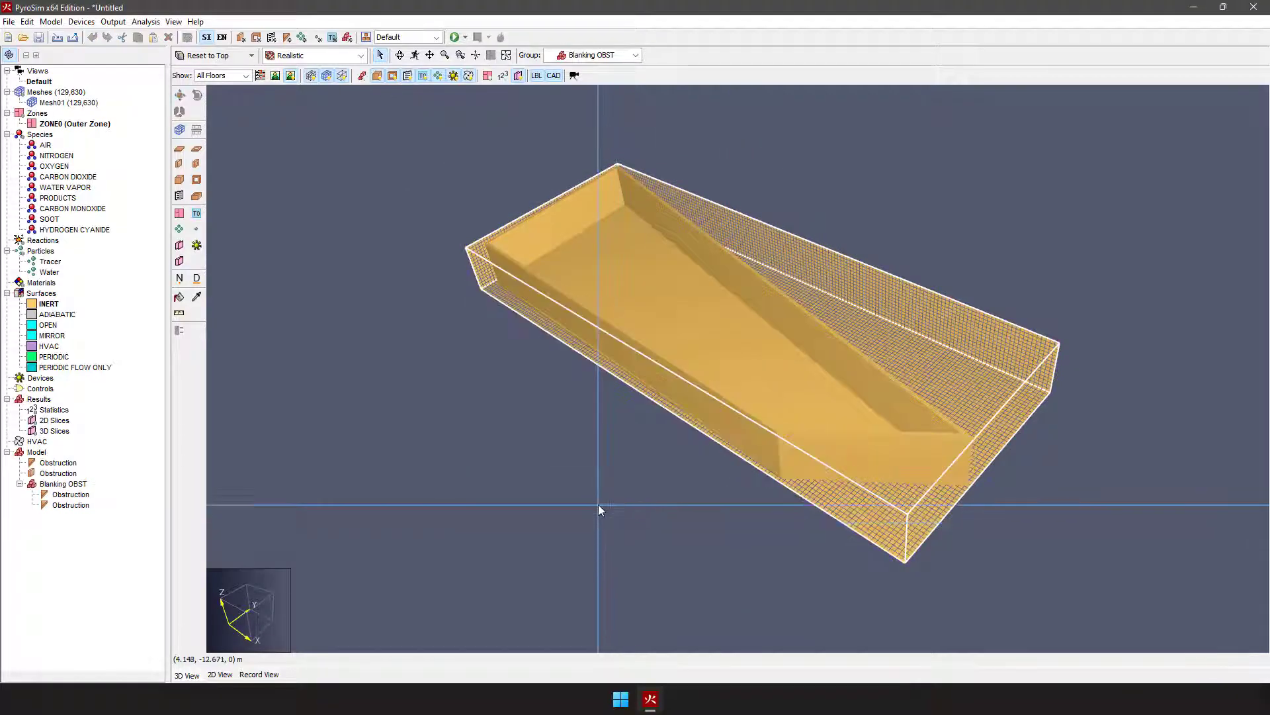
Step: Examine the room and the transparent blanking obstructions from several angles, highlighting each one in the Blanking OBST group
middle_drag(798, 375, 800, 483)
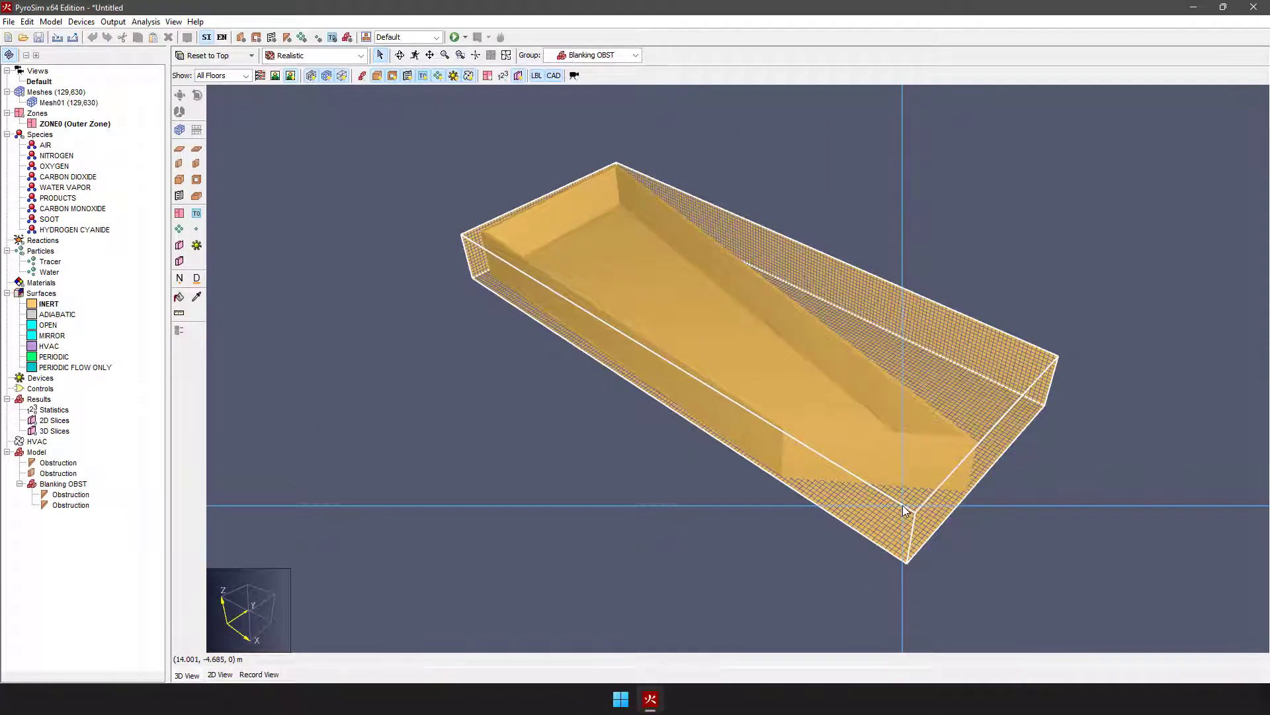
middle_drag(760, 420, 871, 531)
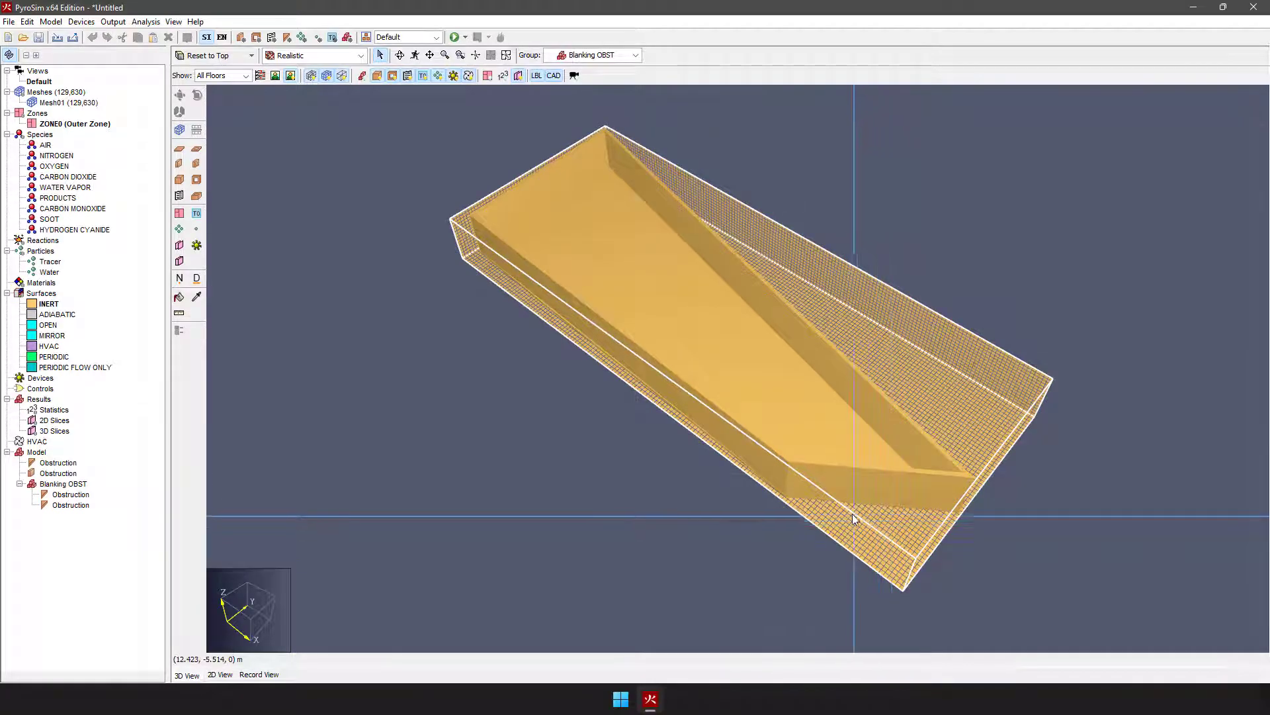
click(67, 495)
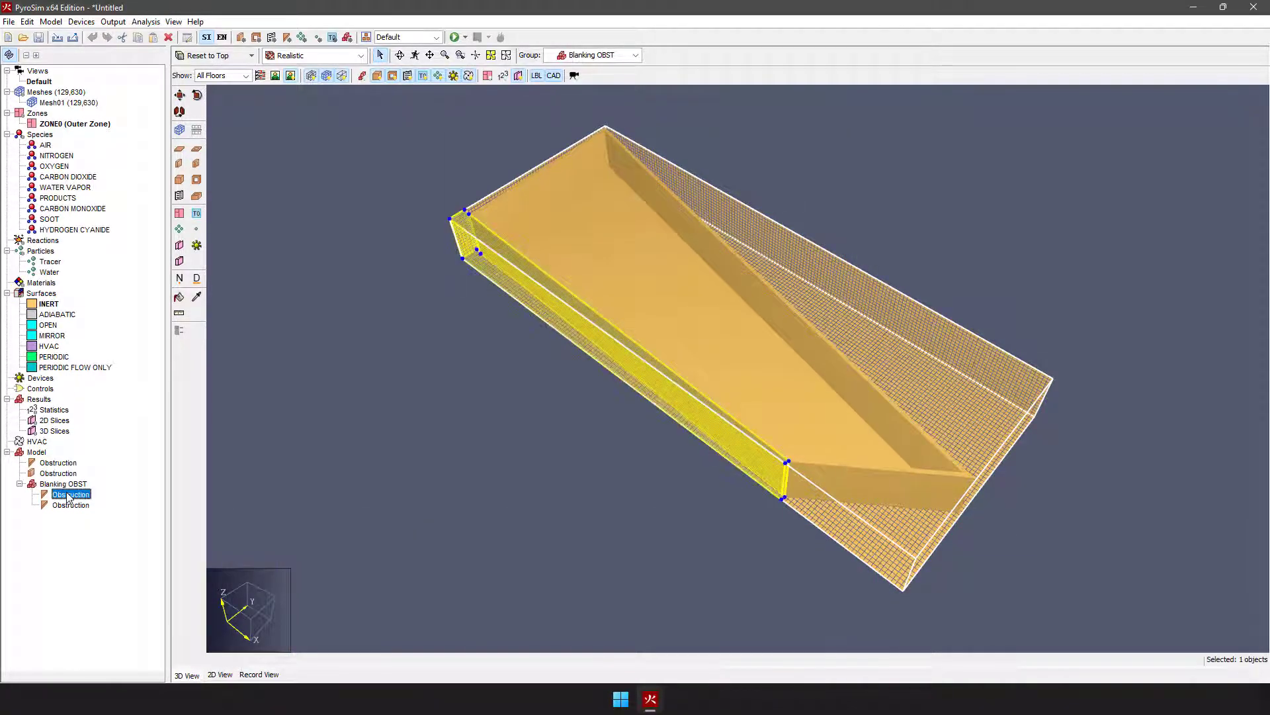
click(70, 506)
click(311, 507)
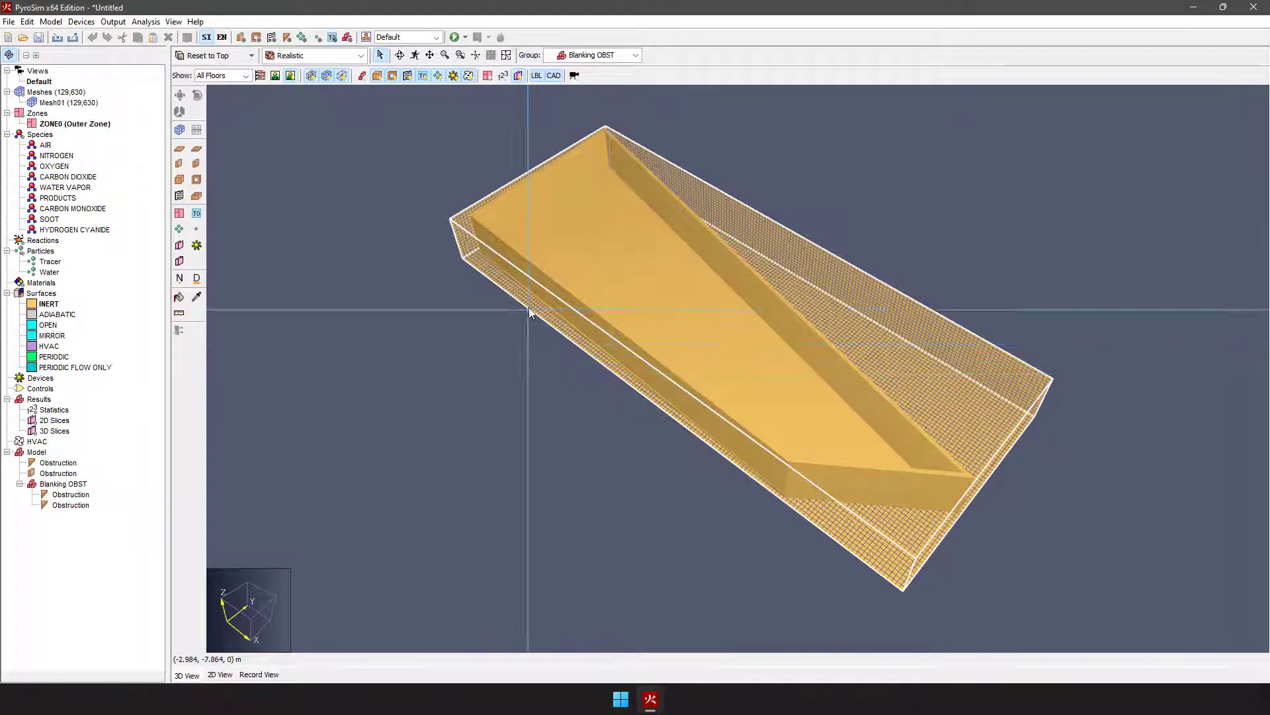
right_drag(914, 557, 457, 423)
right_drag(887, 529, 528, 507)
right_drag(537, 464, 602, 592)
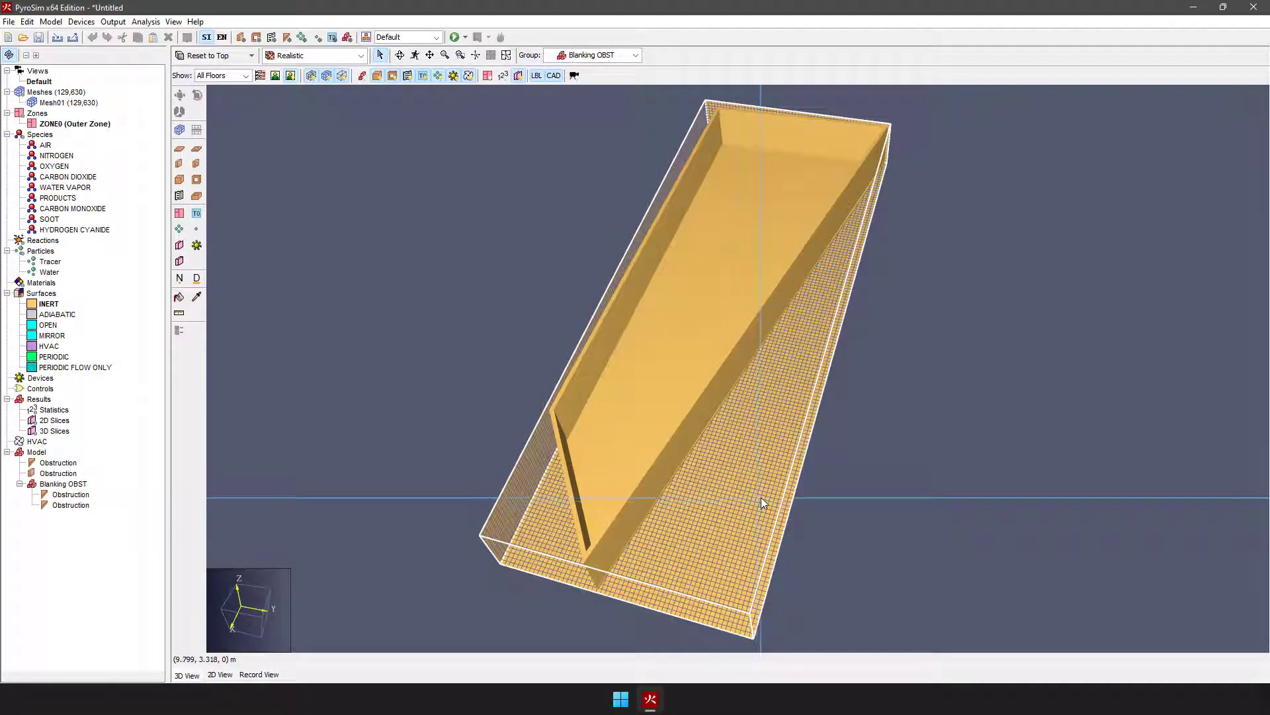
right_drag(667, 539, 757, 508)
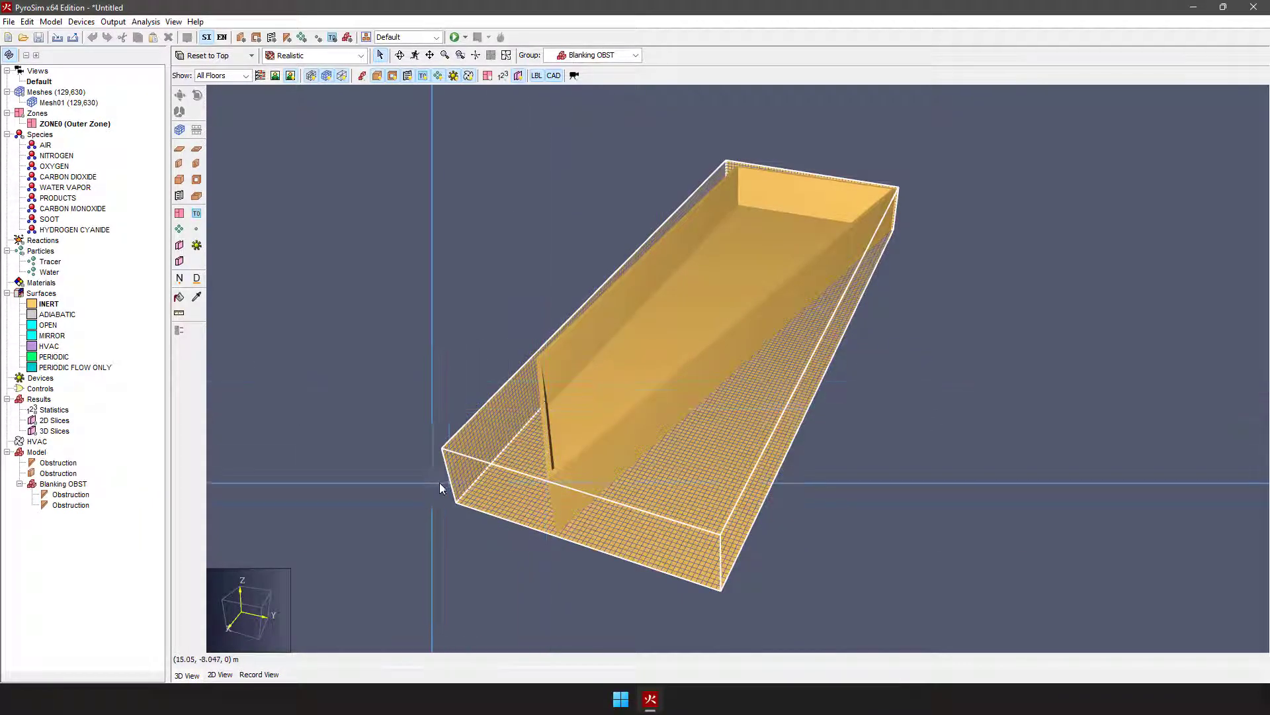
middle_drag(532, 504, 638, 439)
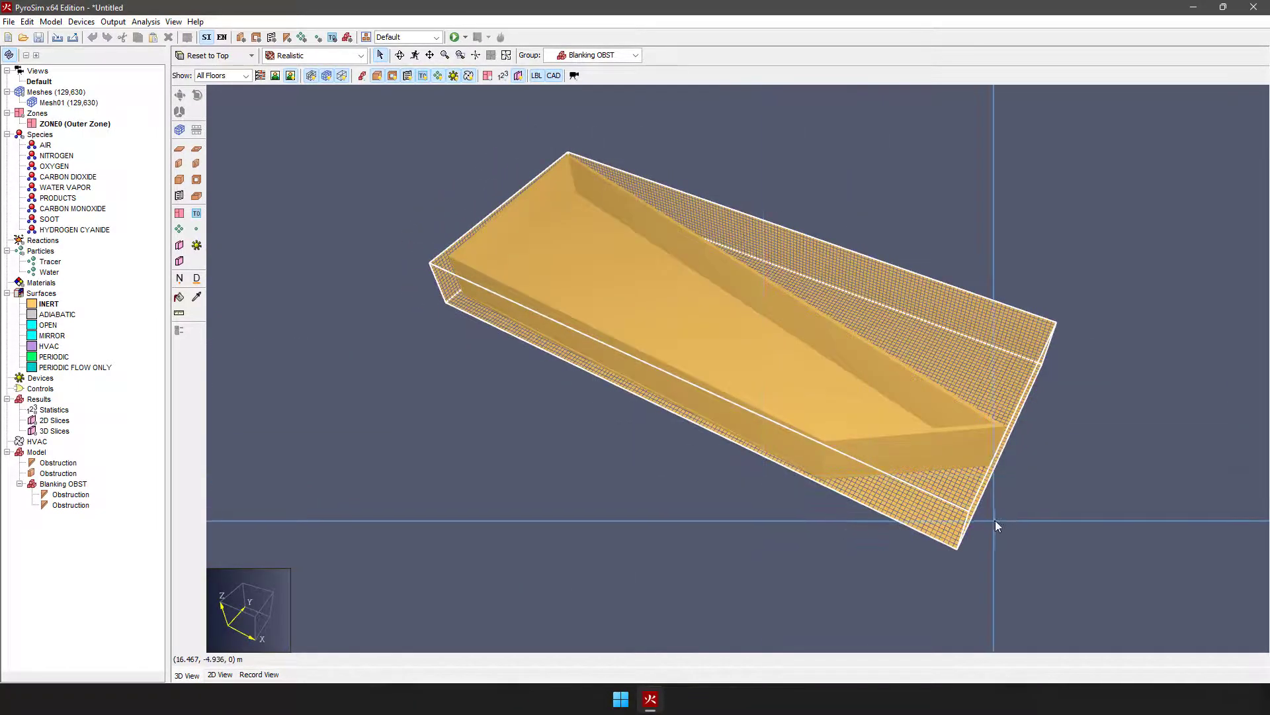
middle_drag(979, 522, 926, 543)
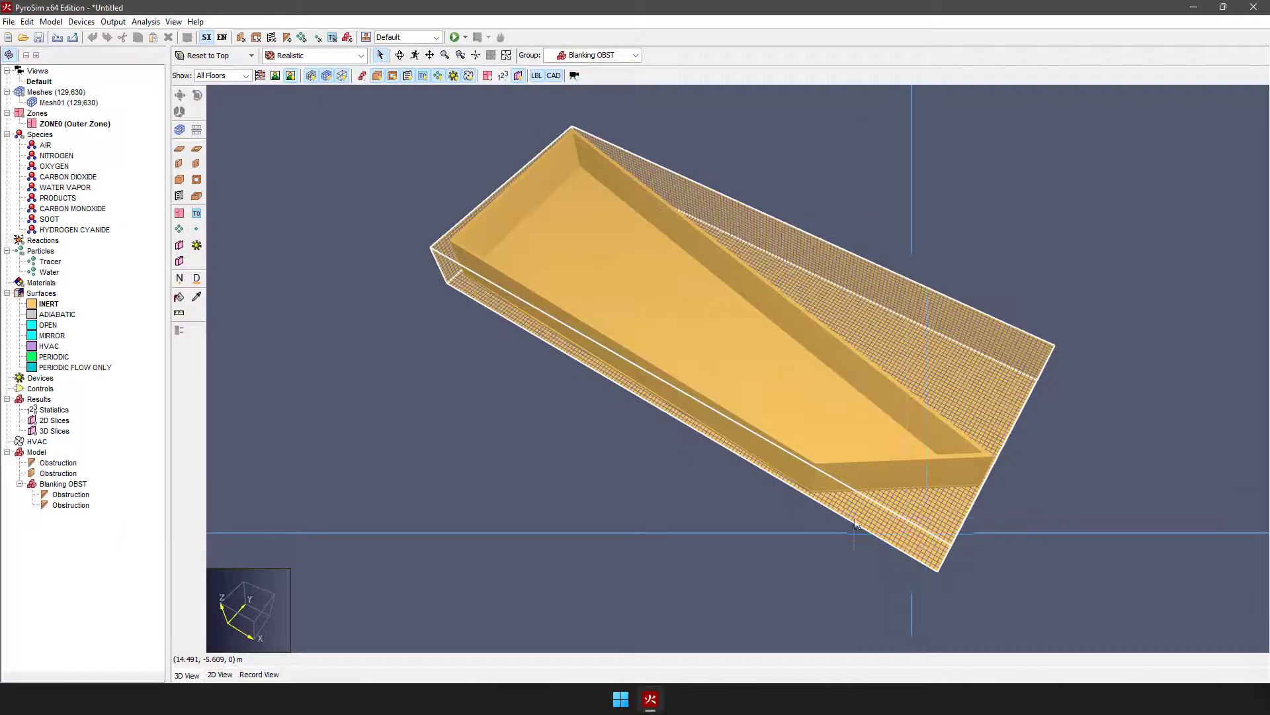
Step: Highlight the whole Blanking OBST group and examine the blanked areas against the room walls from several angles
click(64, 484)
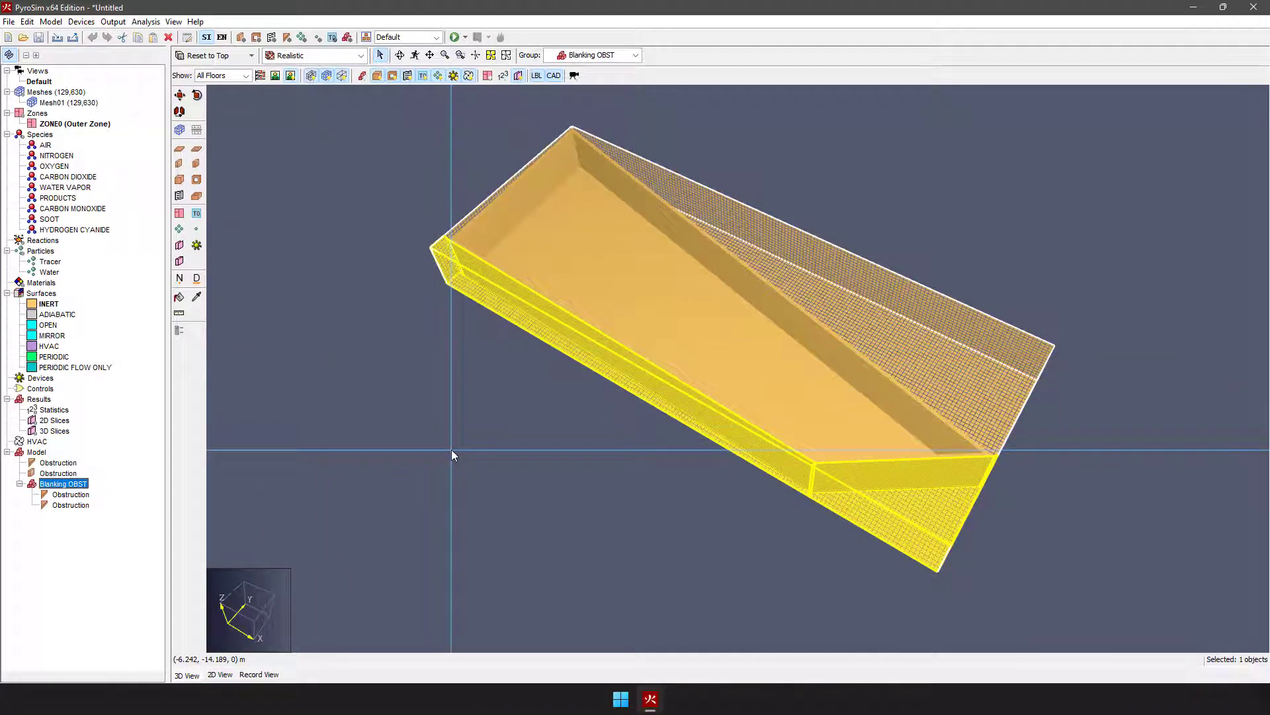
middle_drag(444, 412, 486, 501)
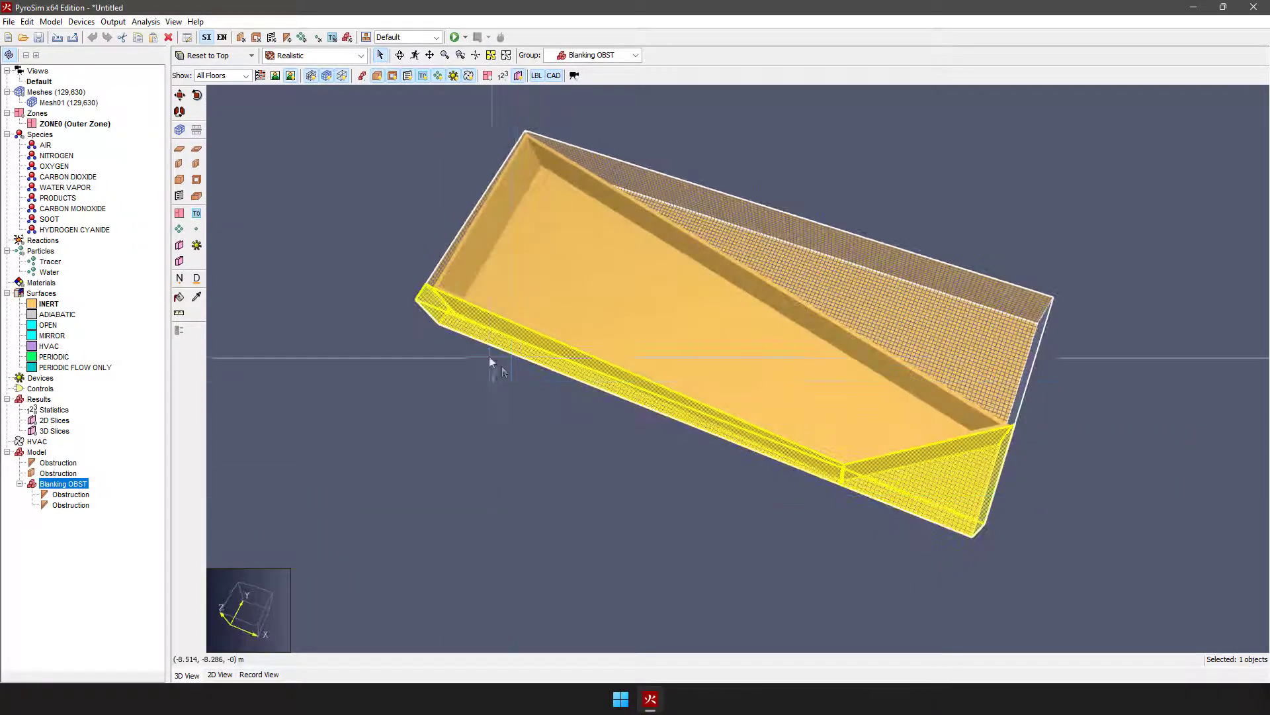
middle_drag(570, 379, 620, 507)
middle_drag(811, 510, 861, 523)
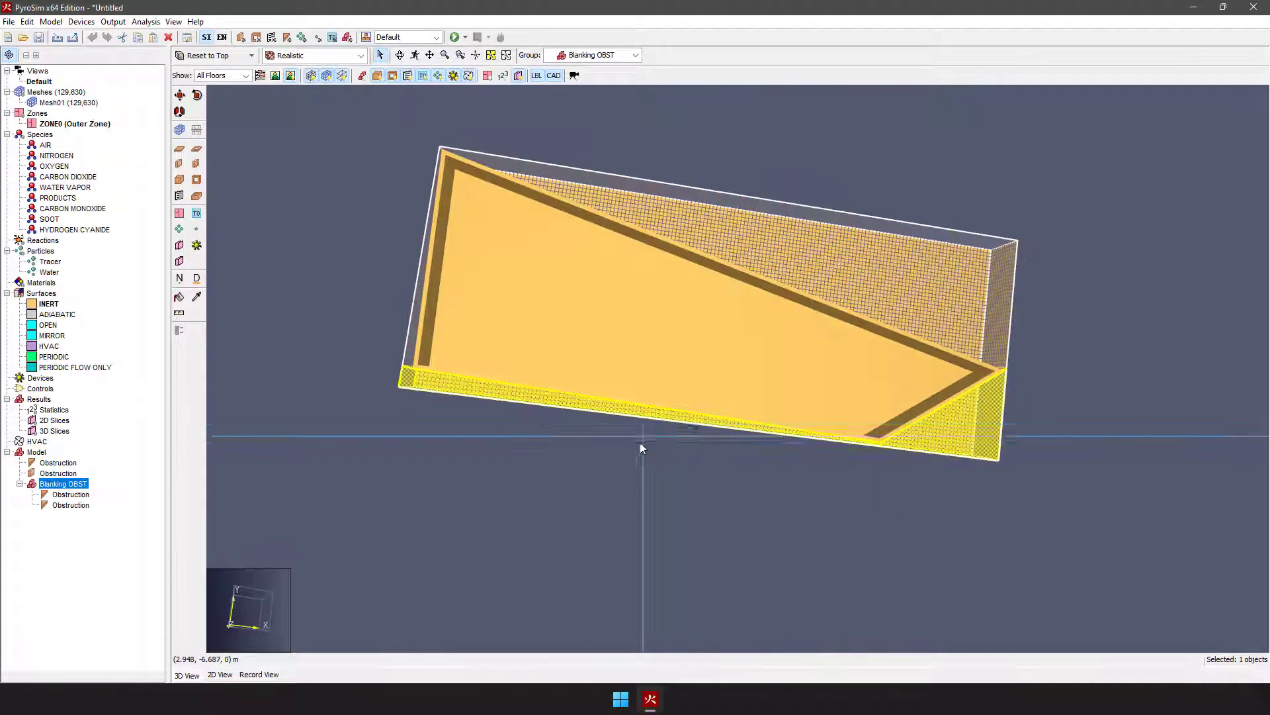
middle_drag(999, 468, 867, 510)
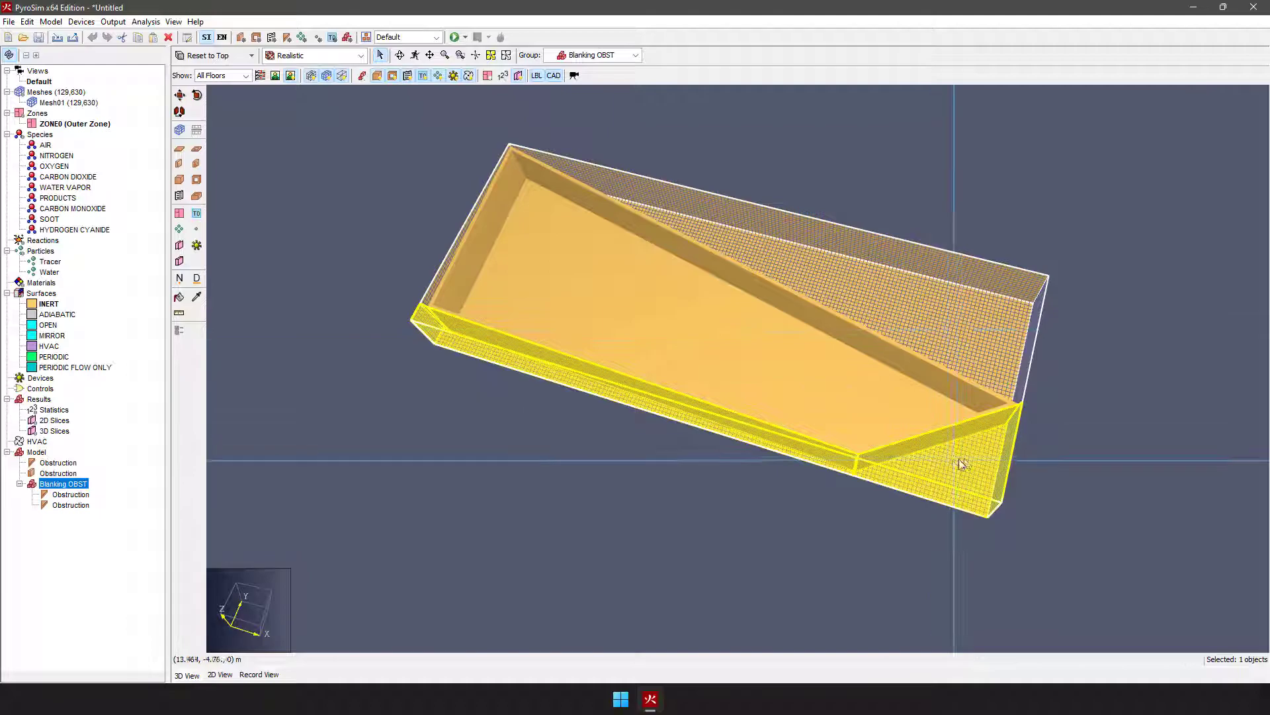
right_drag(954, 462, 981, 364)
right_drag(591, 366, 571, 289)
right_drag(953, 285, 956, 309)
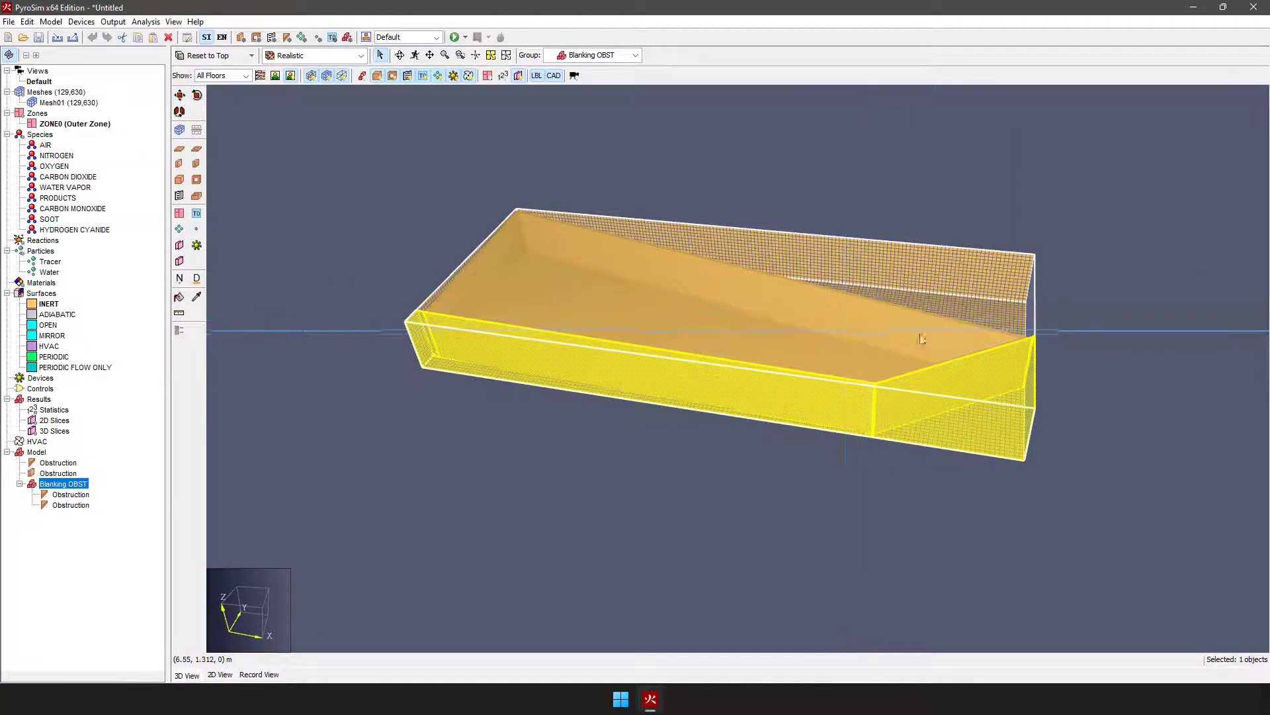
middle_drag(946, 292, 734, 293)
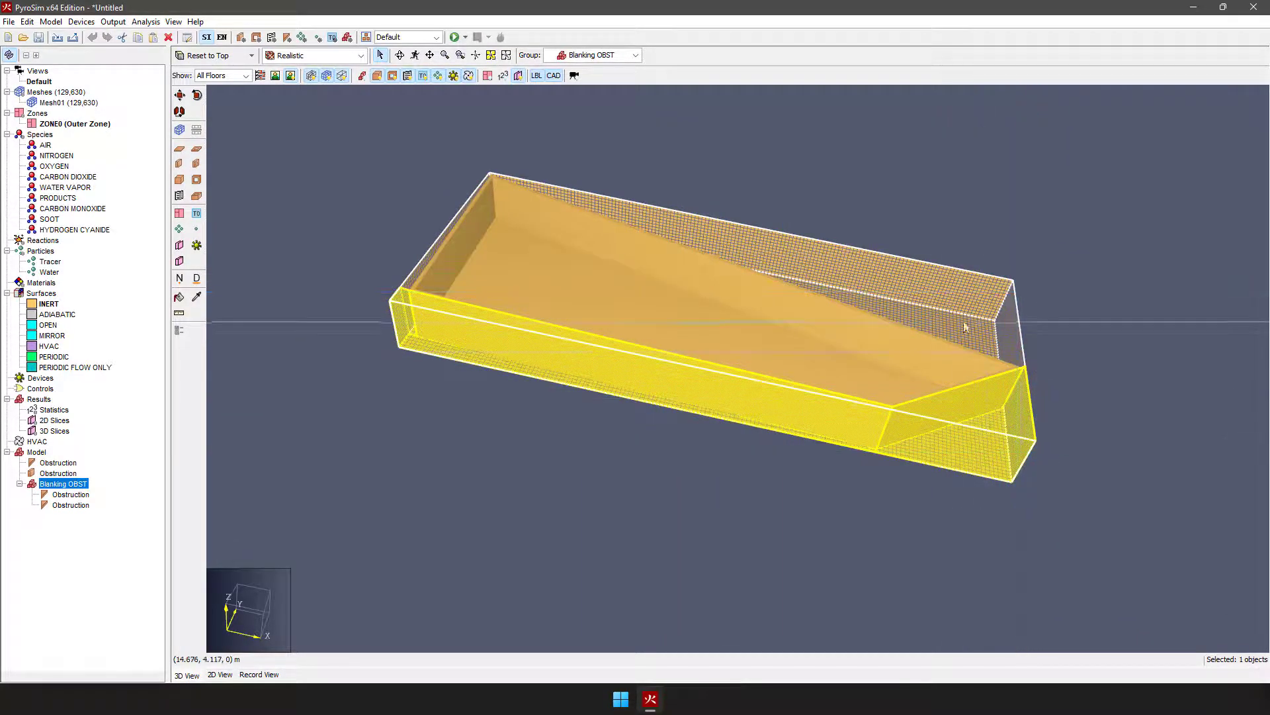
middle_drag(908, 347, 596, 344)
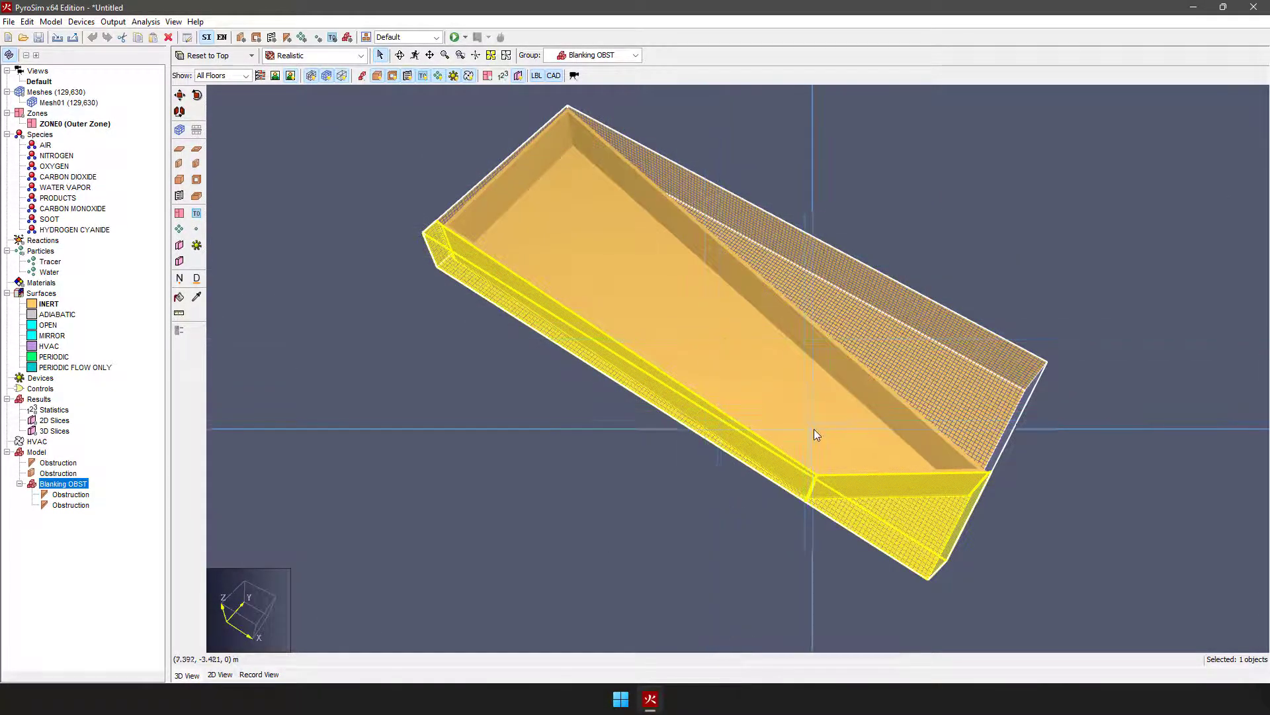
Step: Draw a small rectangular vent on the room floor near the end opposite the angled wall and add an HVAC node to it
click(179, 197)
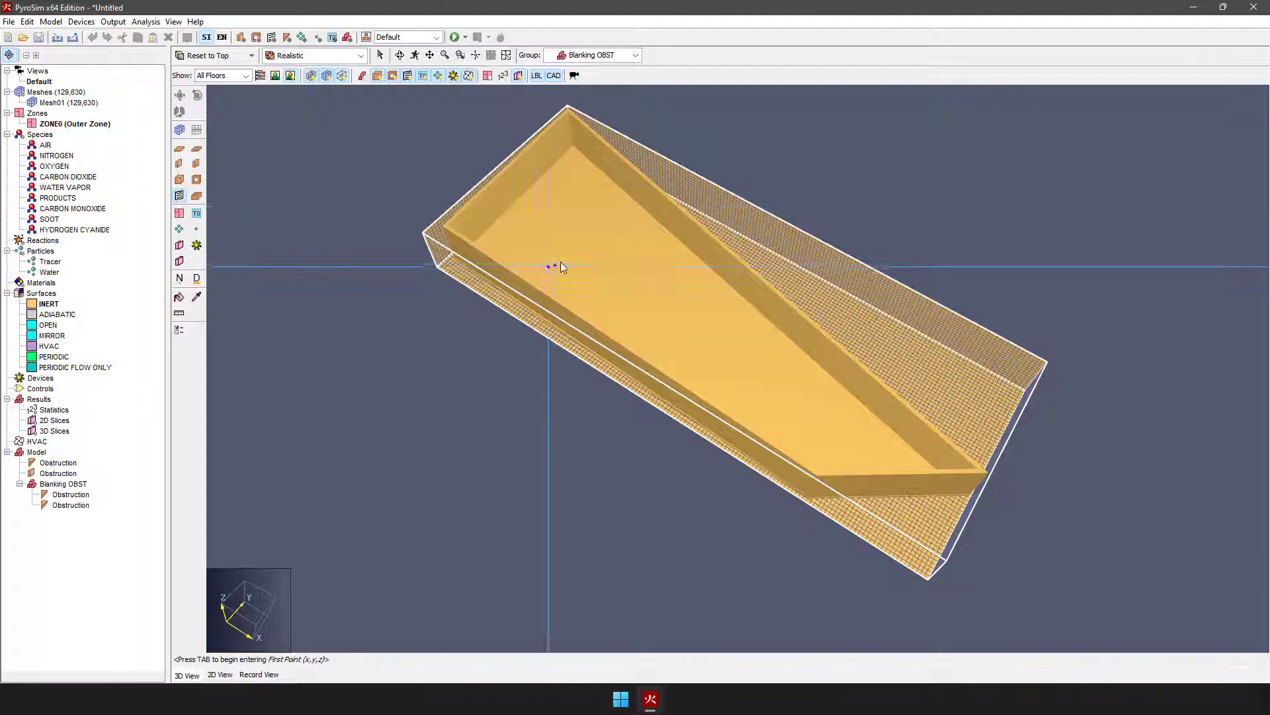
scroll(493, 237, up, 3)
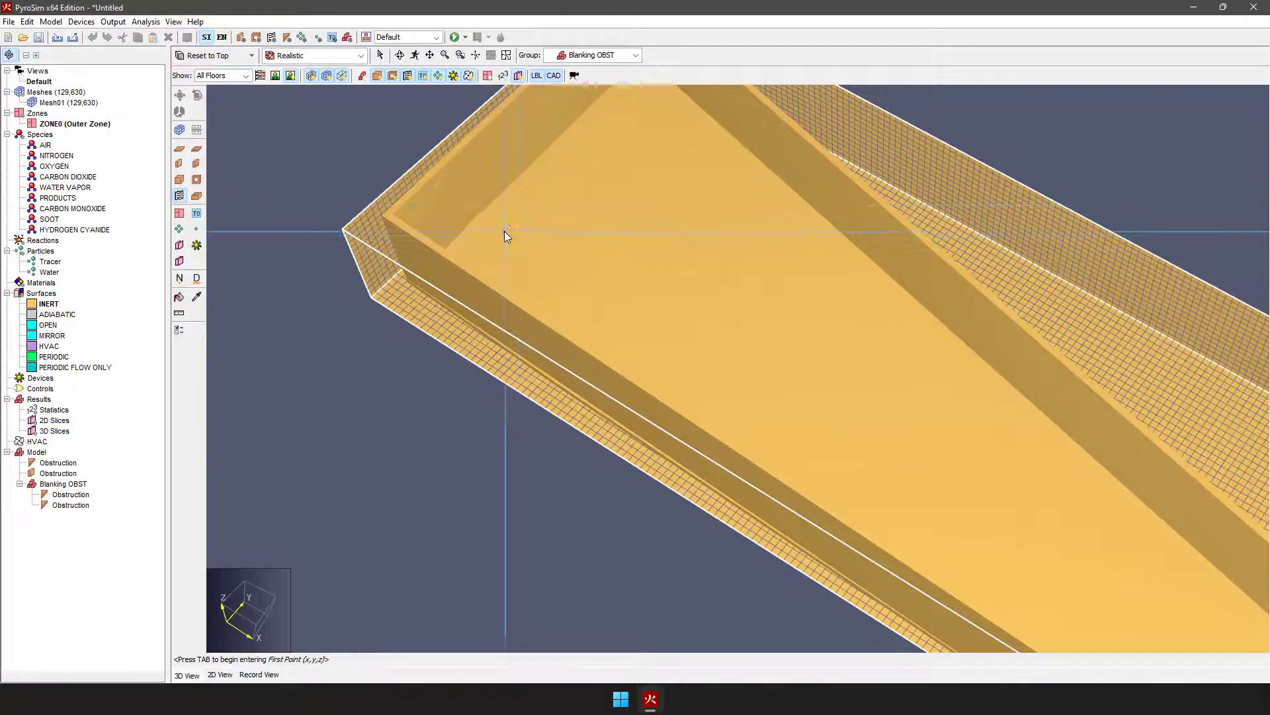
drag(508, 237, 584, 283)
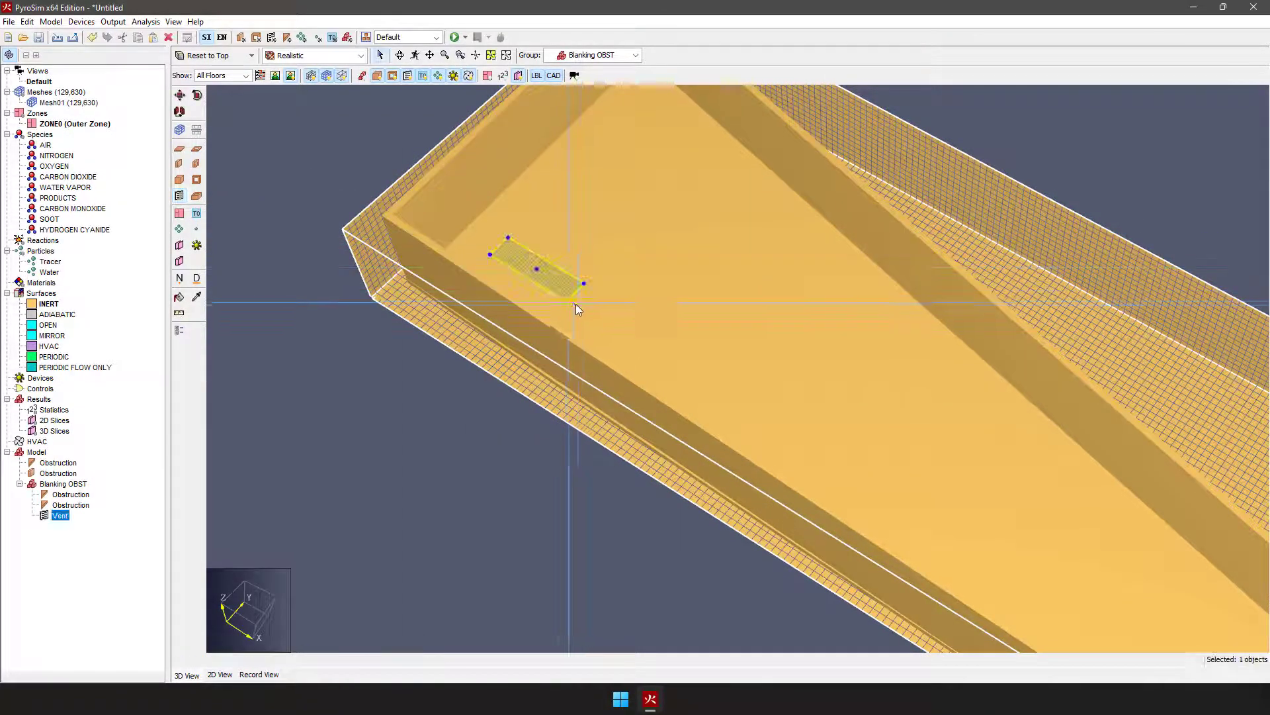
right_click(61, 521)
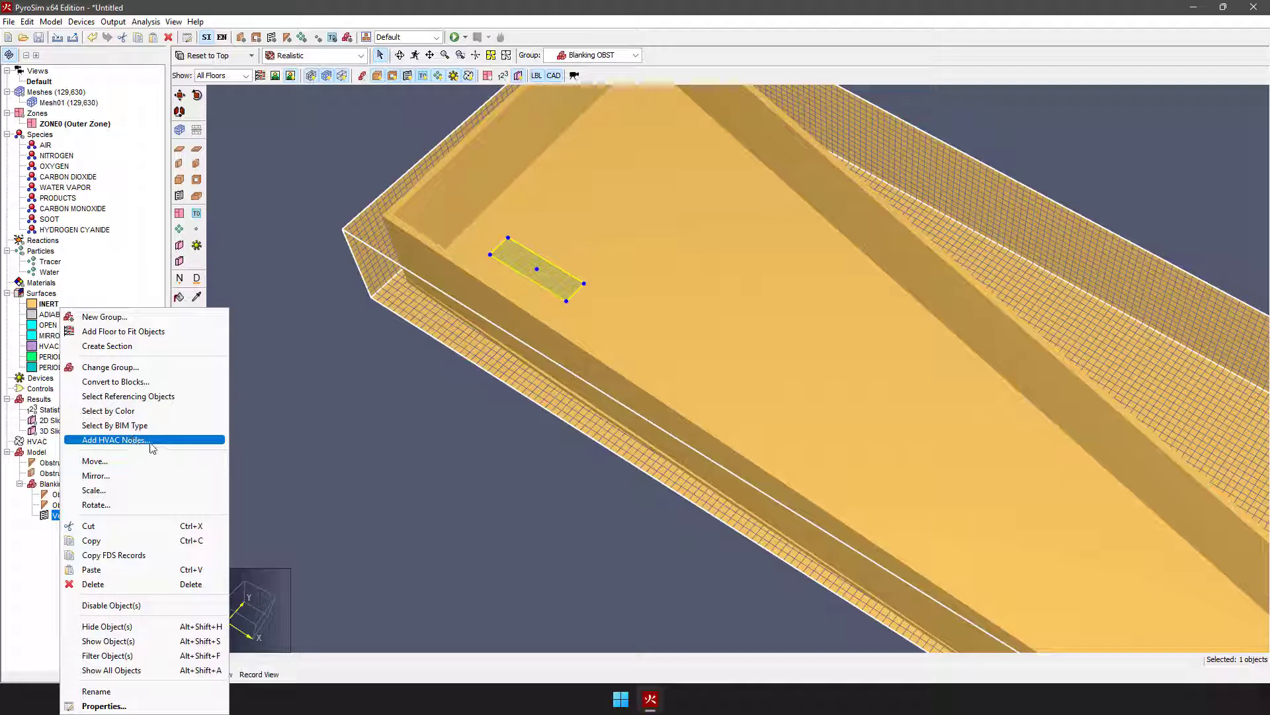
click(141, 440)
click(580, 363)
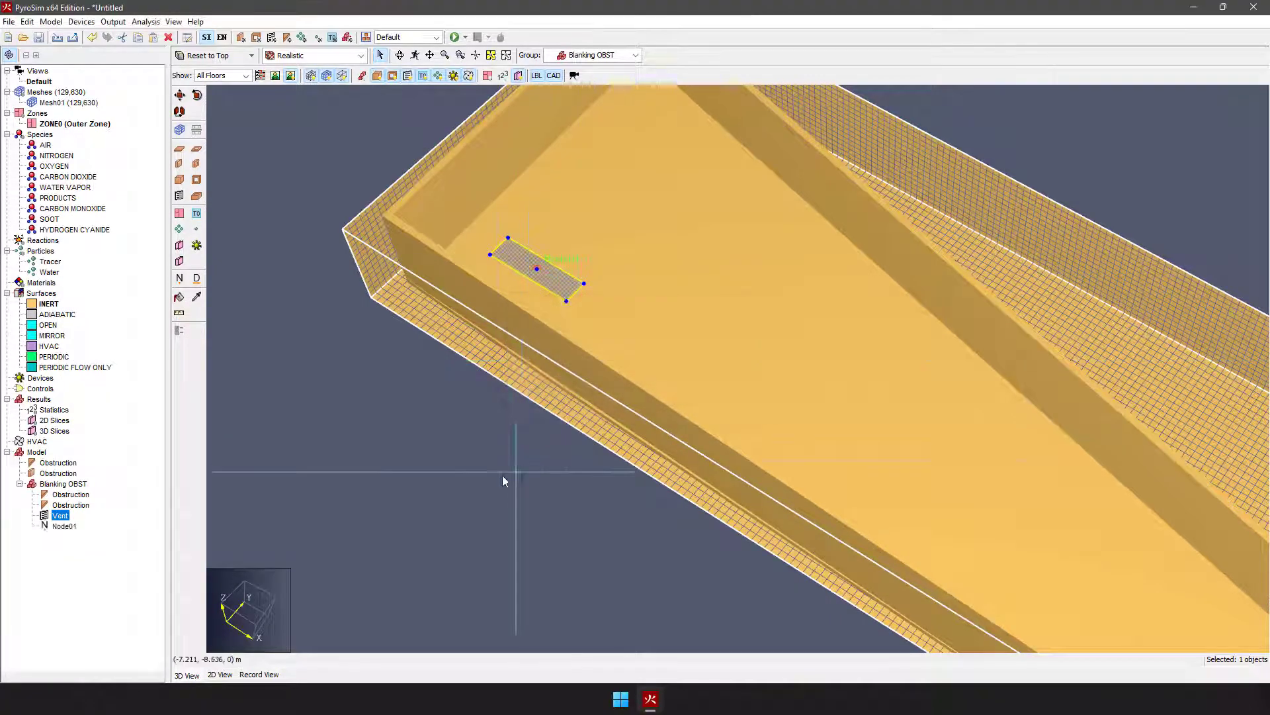
Step: Place a second HVAC node outside the mesh and set its node type to Ambient Endpoint
right_drag(585, 478, 546, 428)
click(181, 279)
click(298, 164)
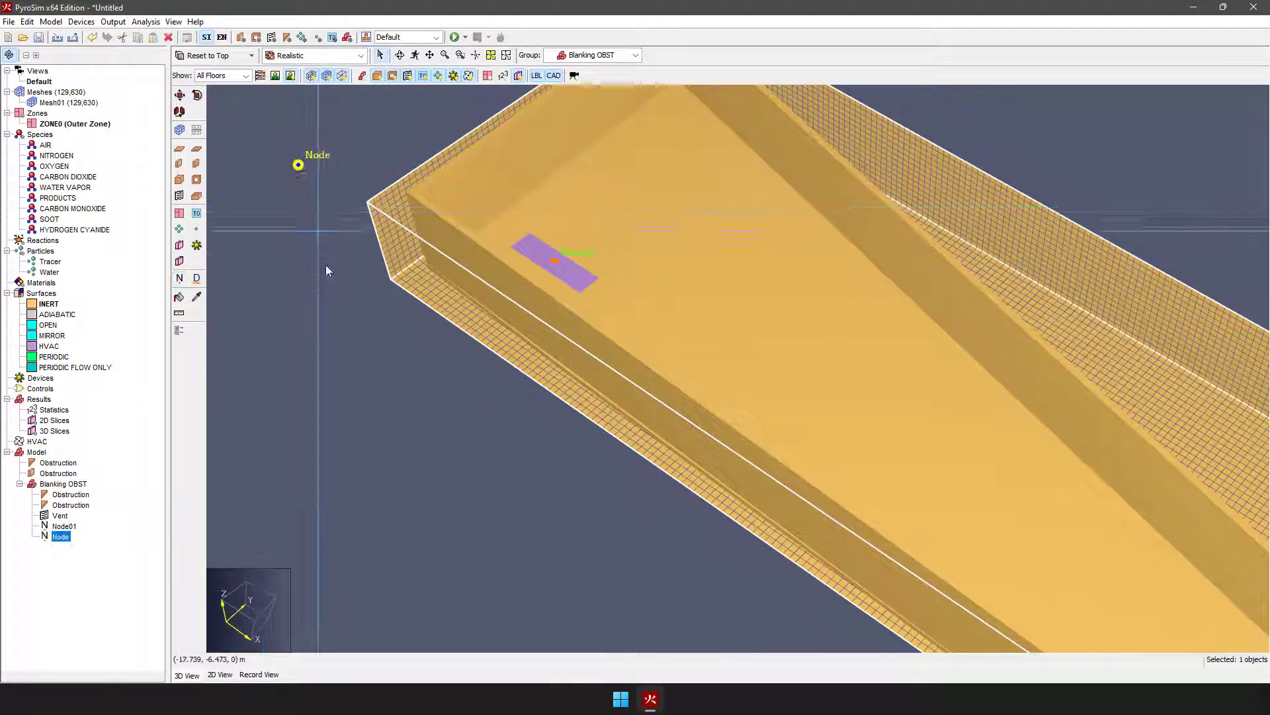
double_click(61, 537)
click(544, 328)
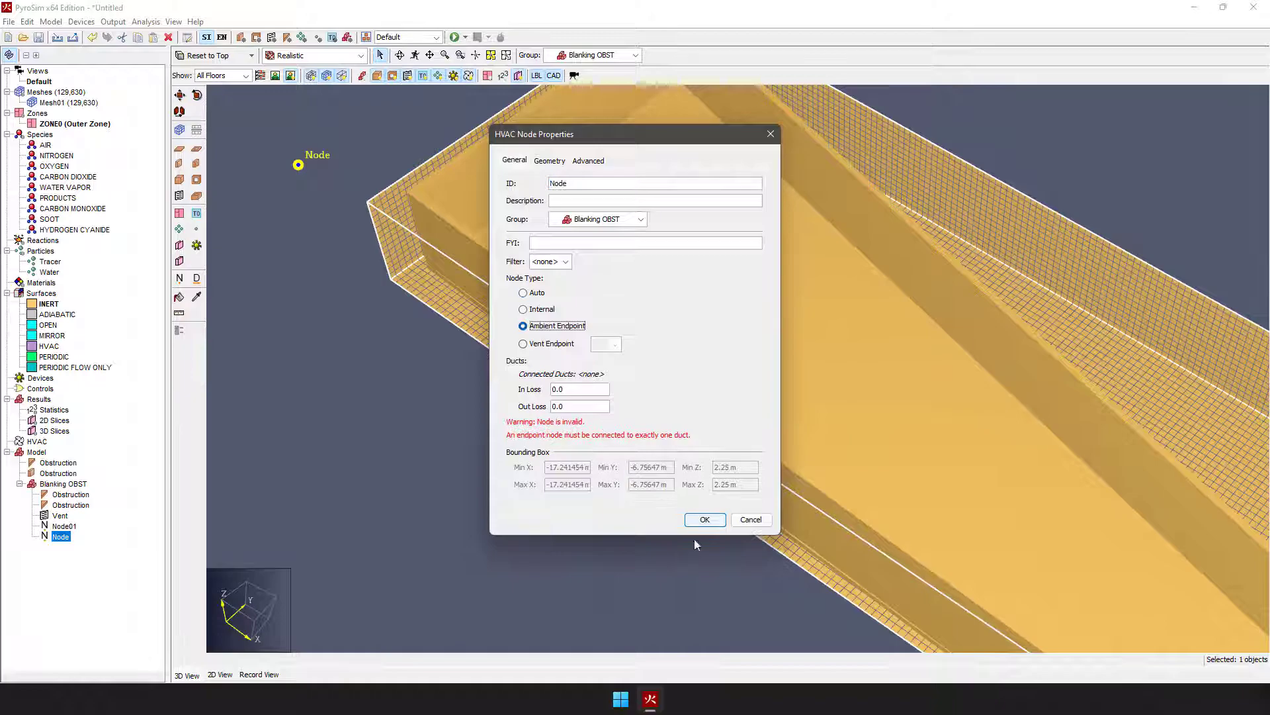
click(705, 520)
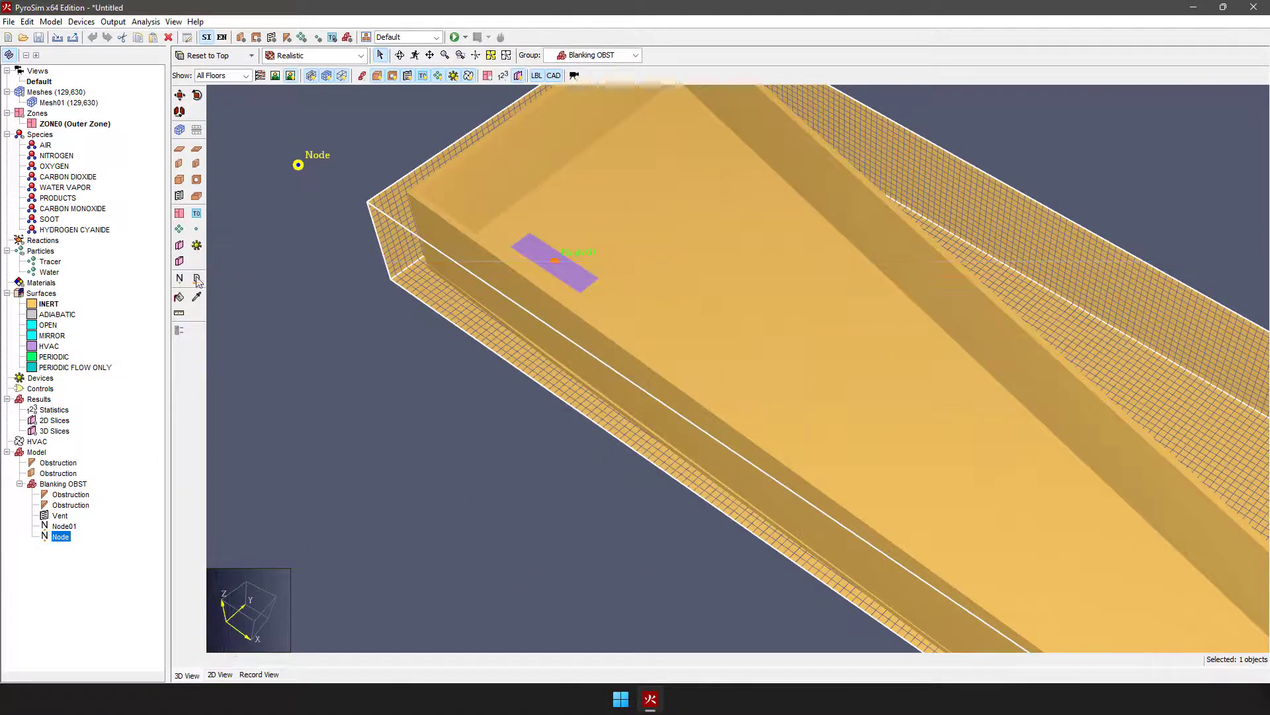
Step: Connect the ambient node outside the mesh to the vent's node with an HVAC duct
click(298, 165)
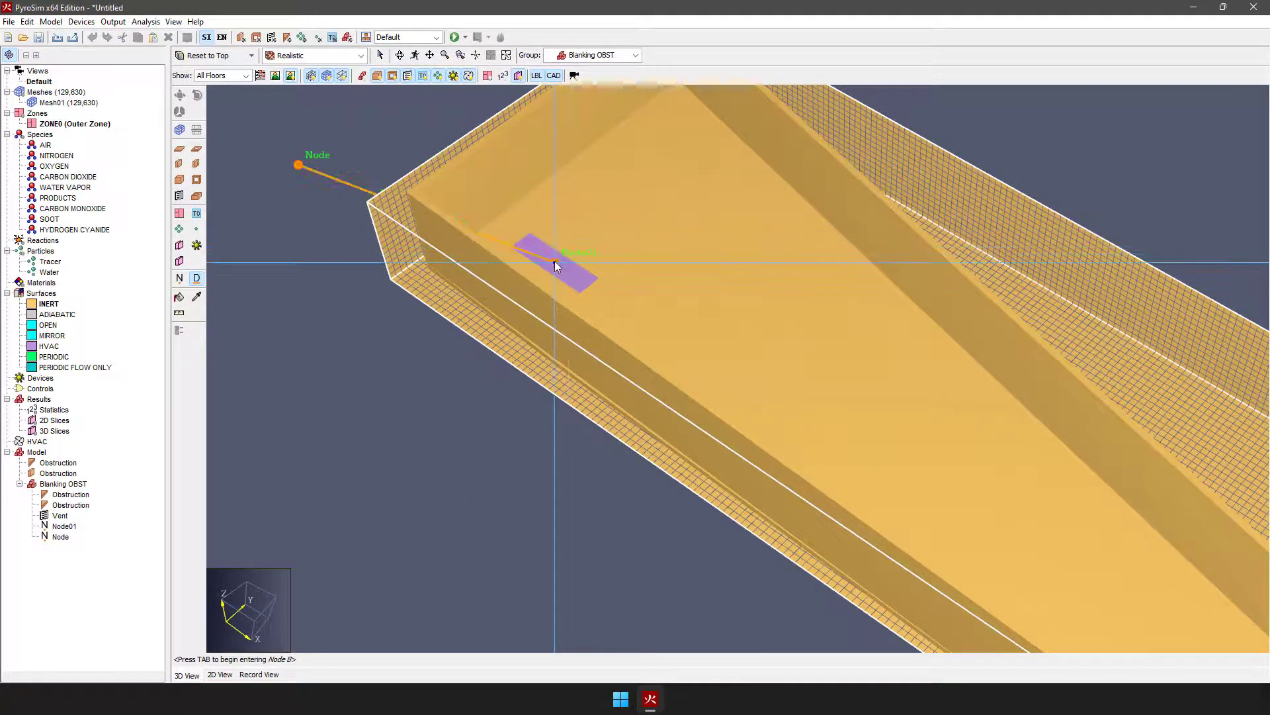
click(555, 261)
key(Escape)
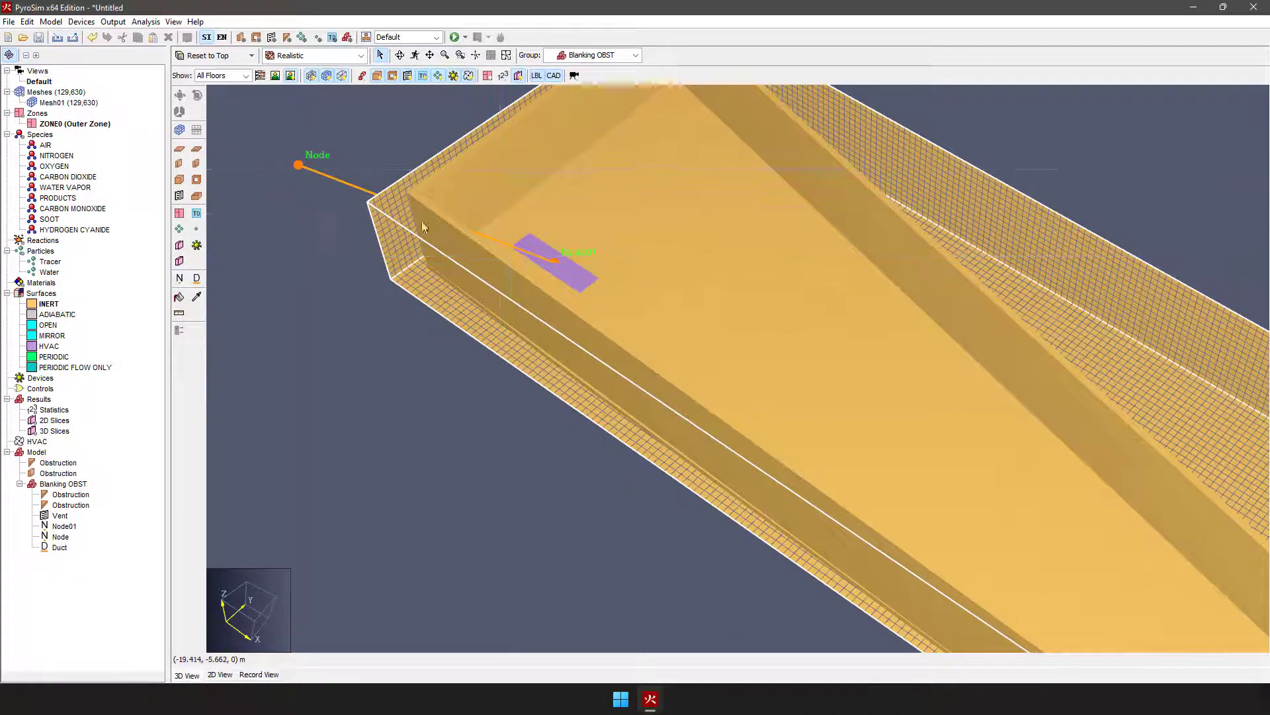
Step: Delete the vent with its references, the ambient node and the remaining vent node from the Blanking OBST group
click(565, 263)
key(Delete)
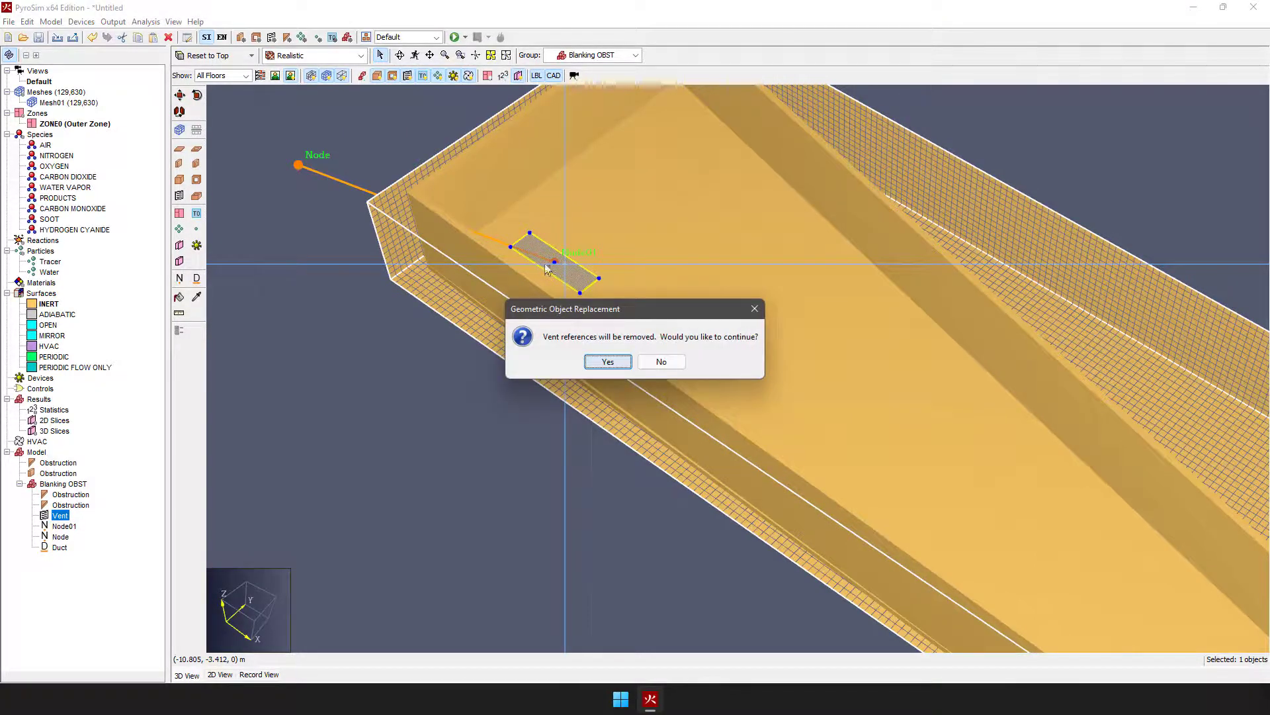
click(607, 362)
click(297, 164)
key(Delete)
click(942, 392)
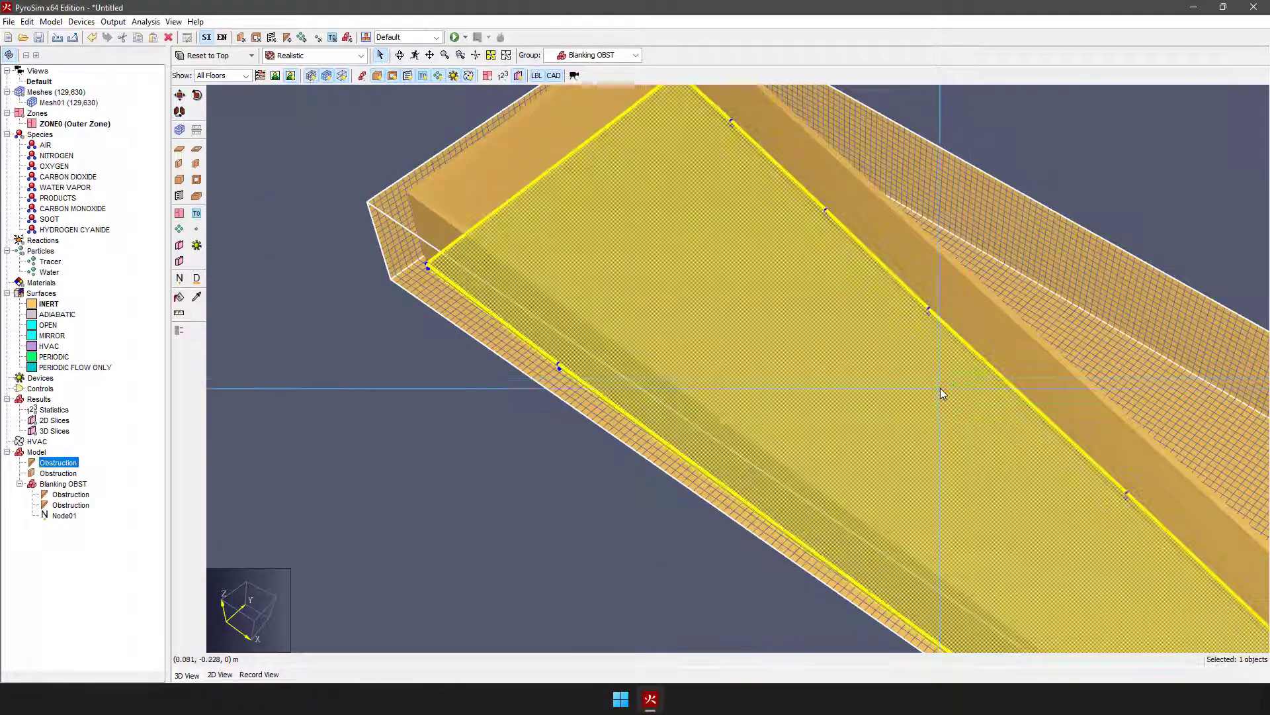
click(54, 516)
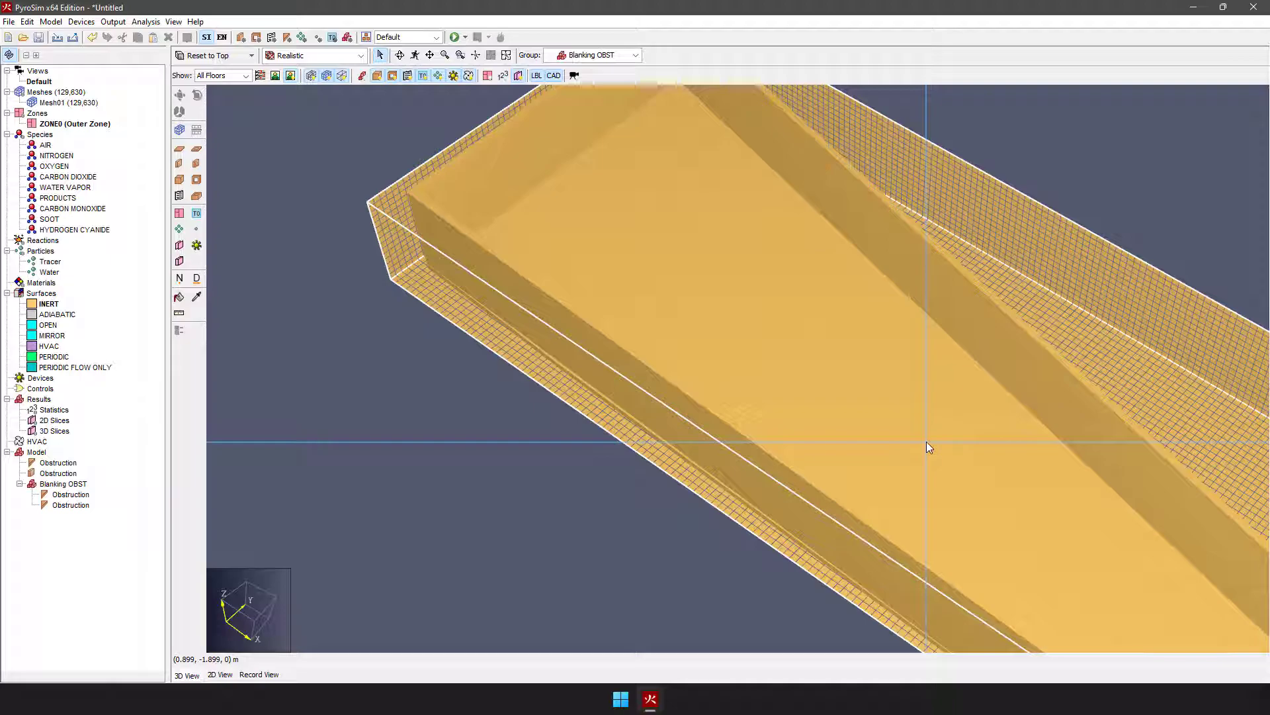
middle_drag(591, 329, 762, 301)
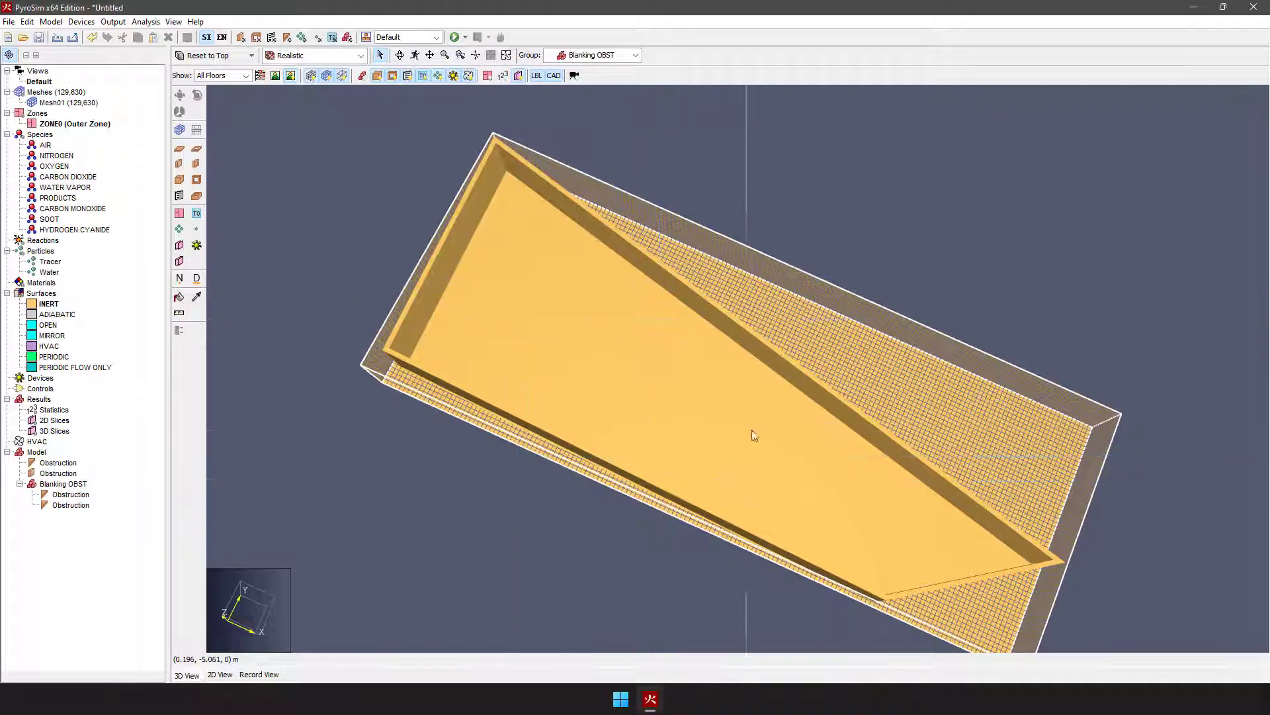
right_drag(825, 536, 621, 330)
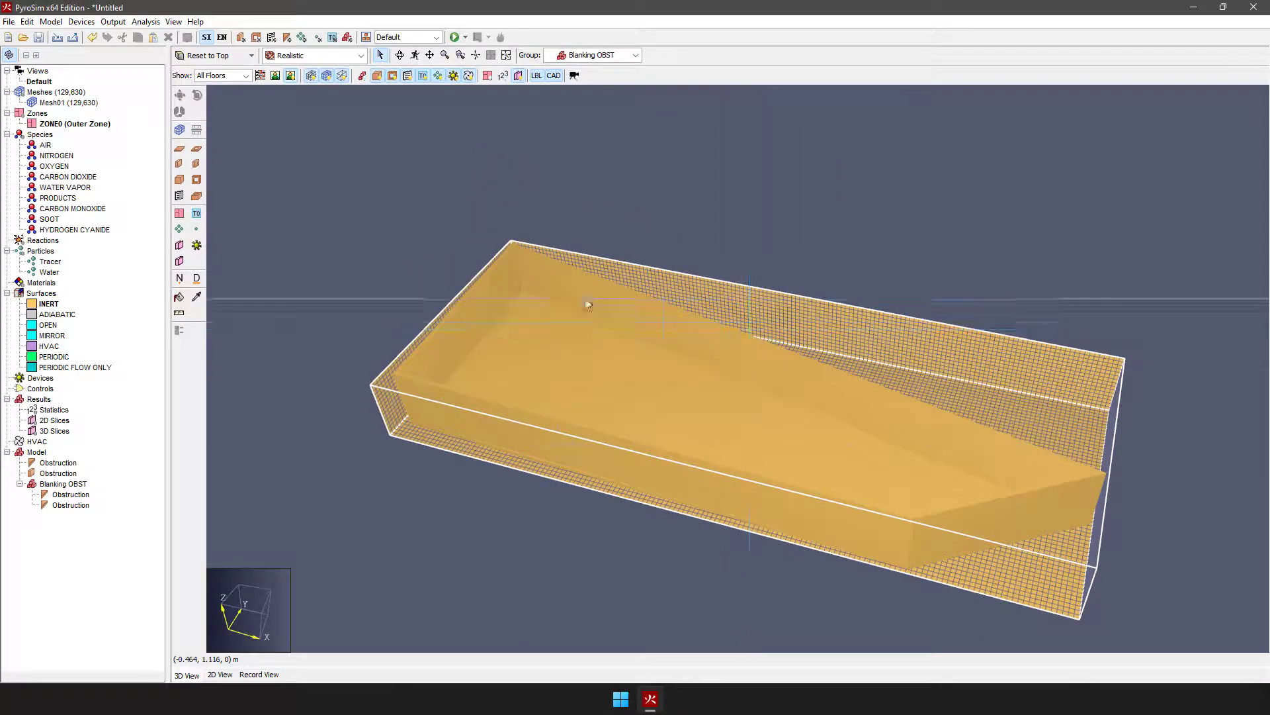